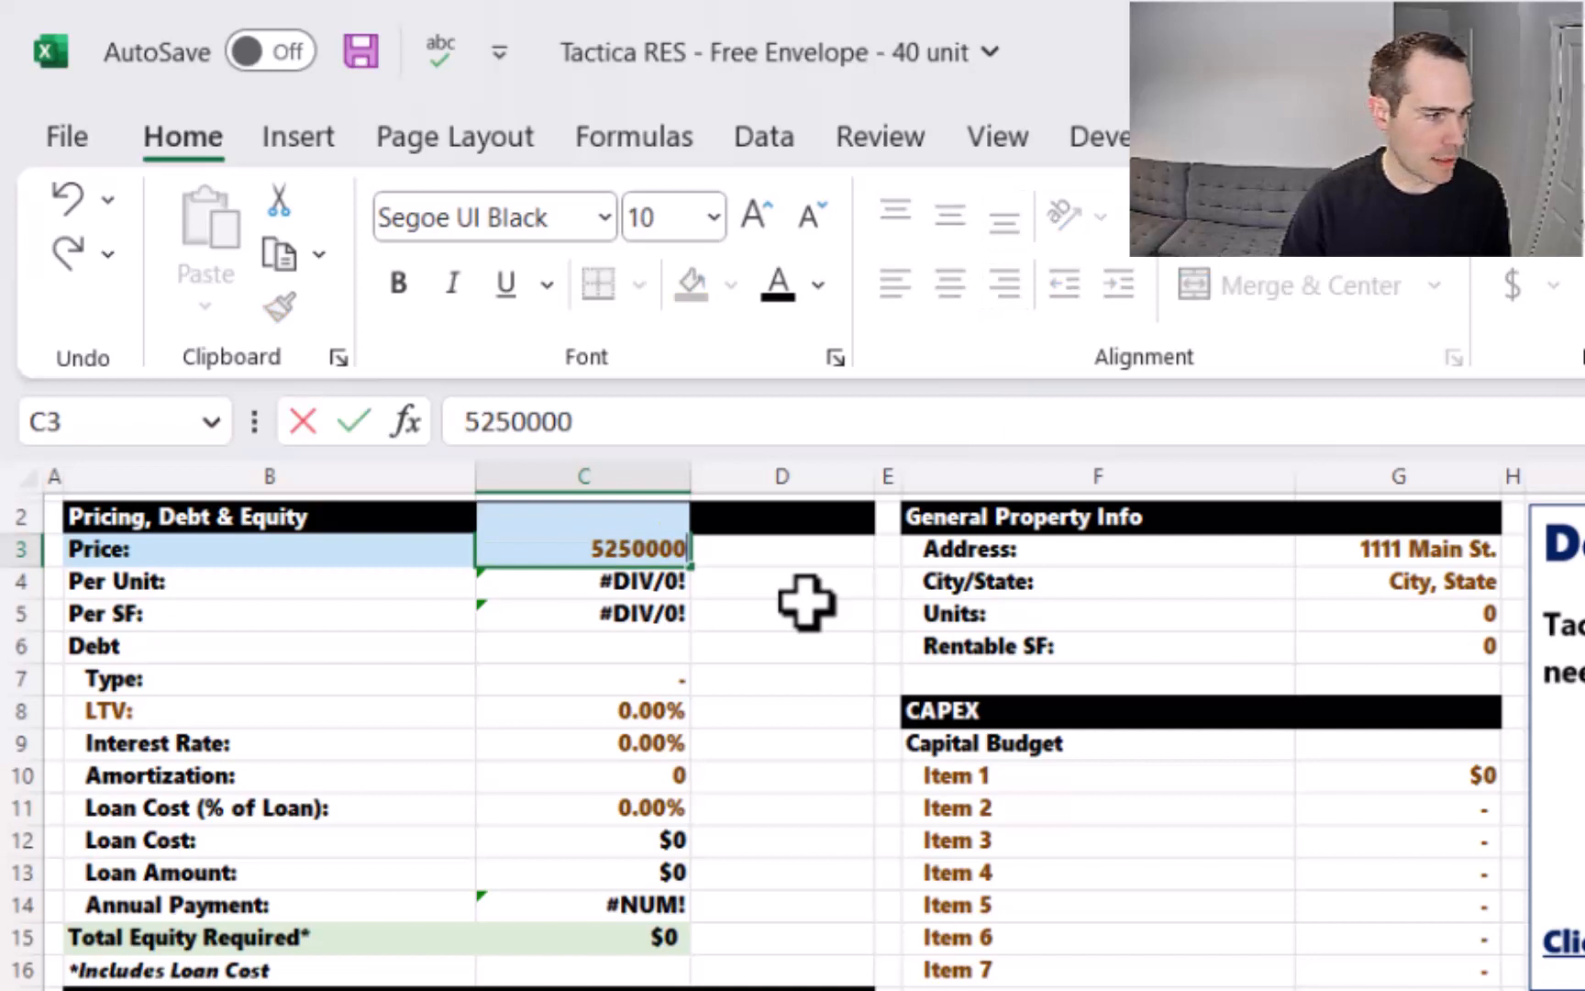
Enter the 5250000 price, and set the debt type to Agency with a 65% LTV.
key(Down)
key(Down)
key(Down)
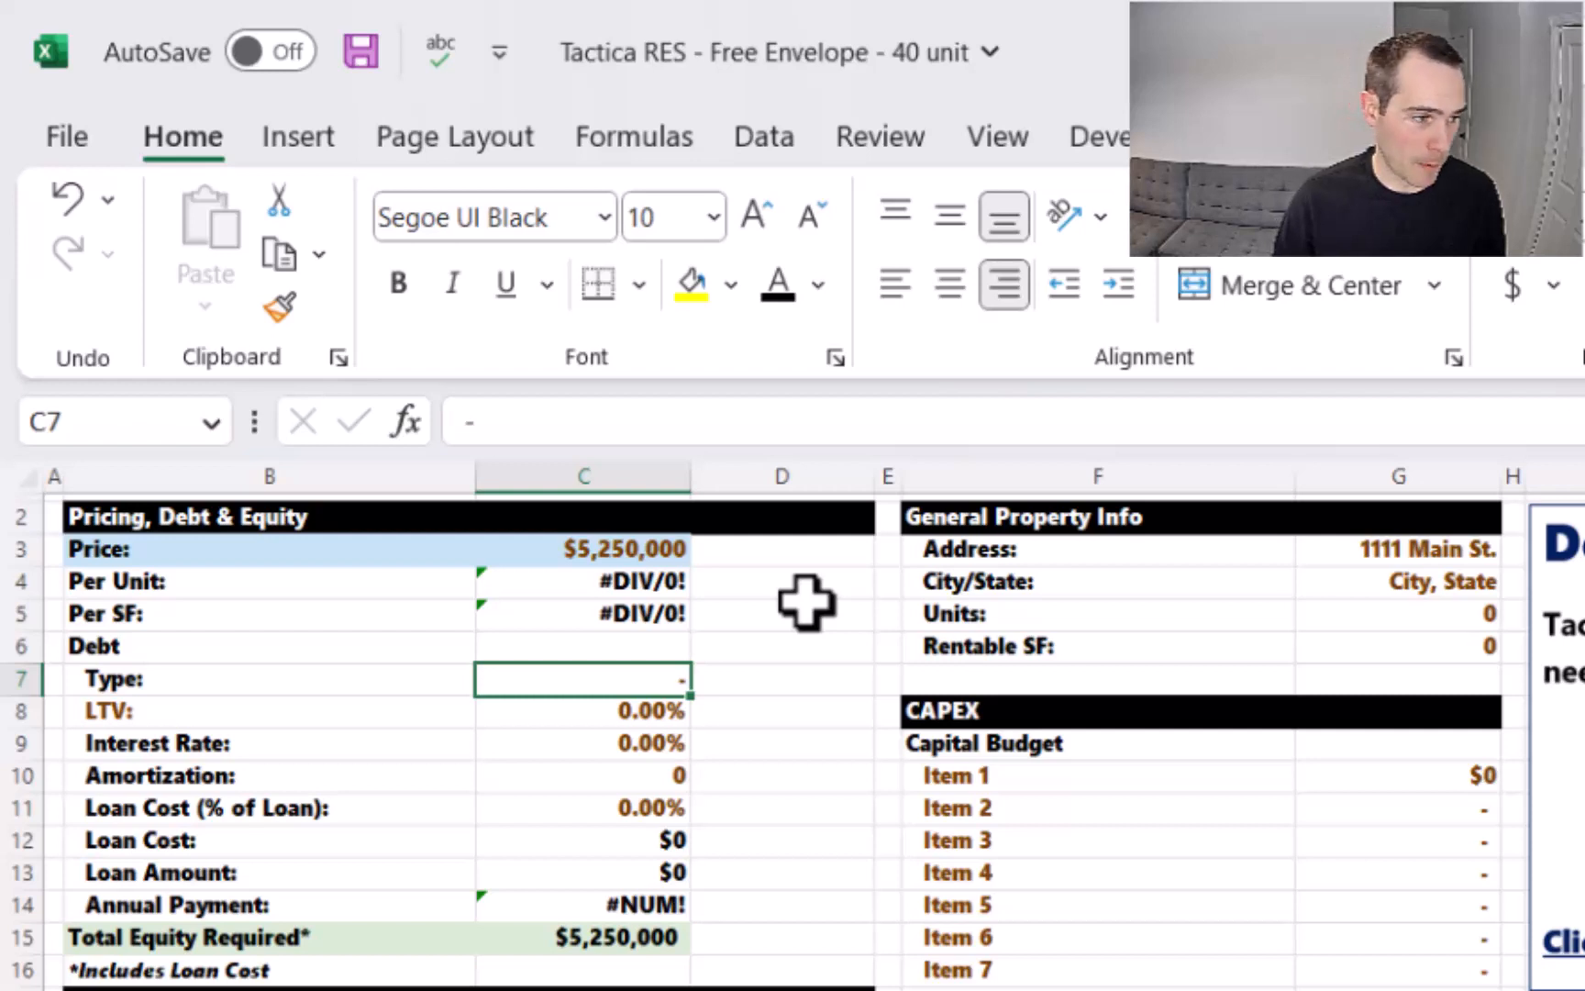
text(Agency)
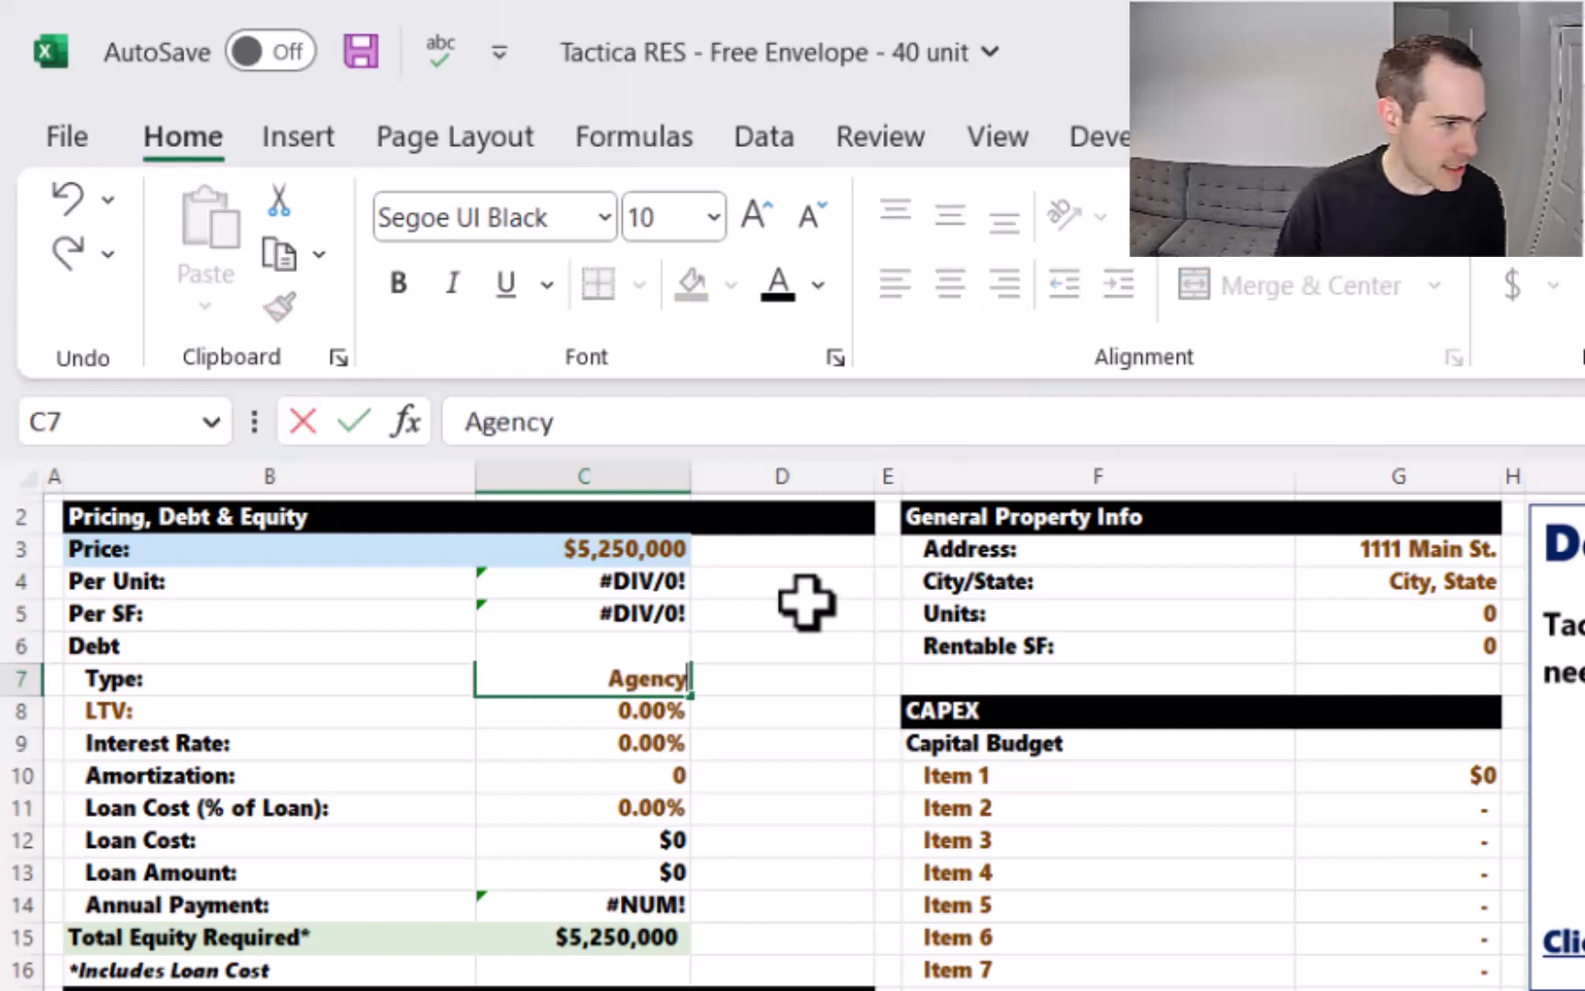
key(Return)
text(65)
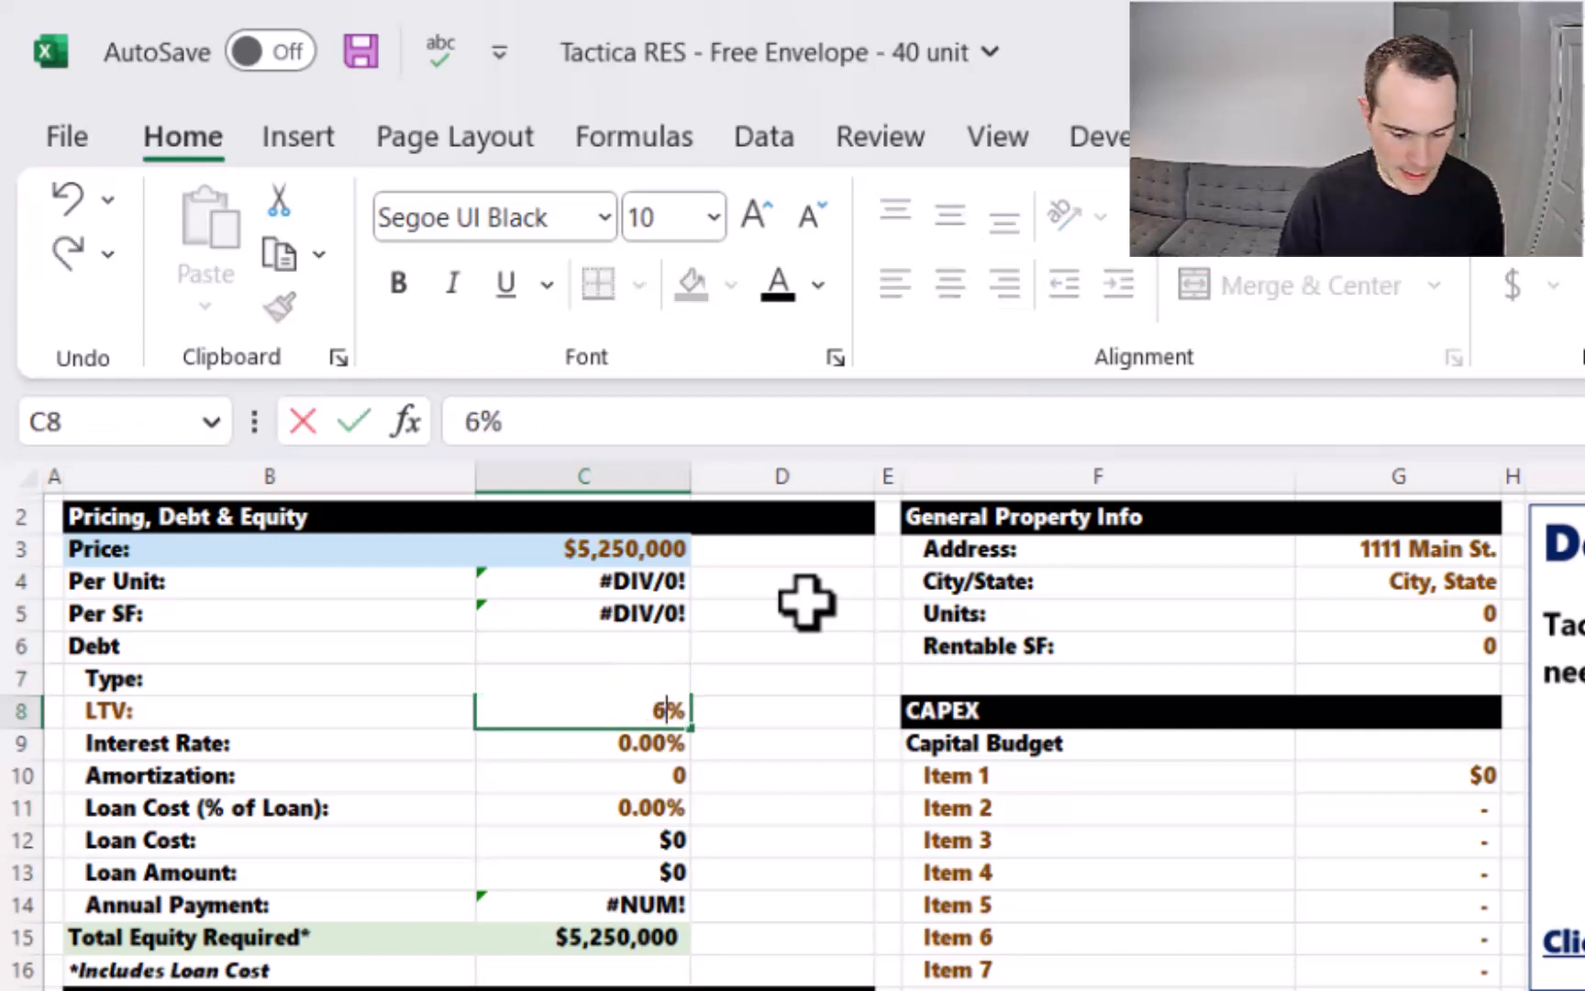
key(Return)
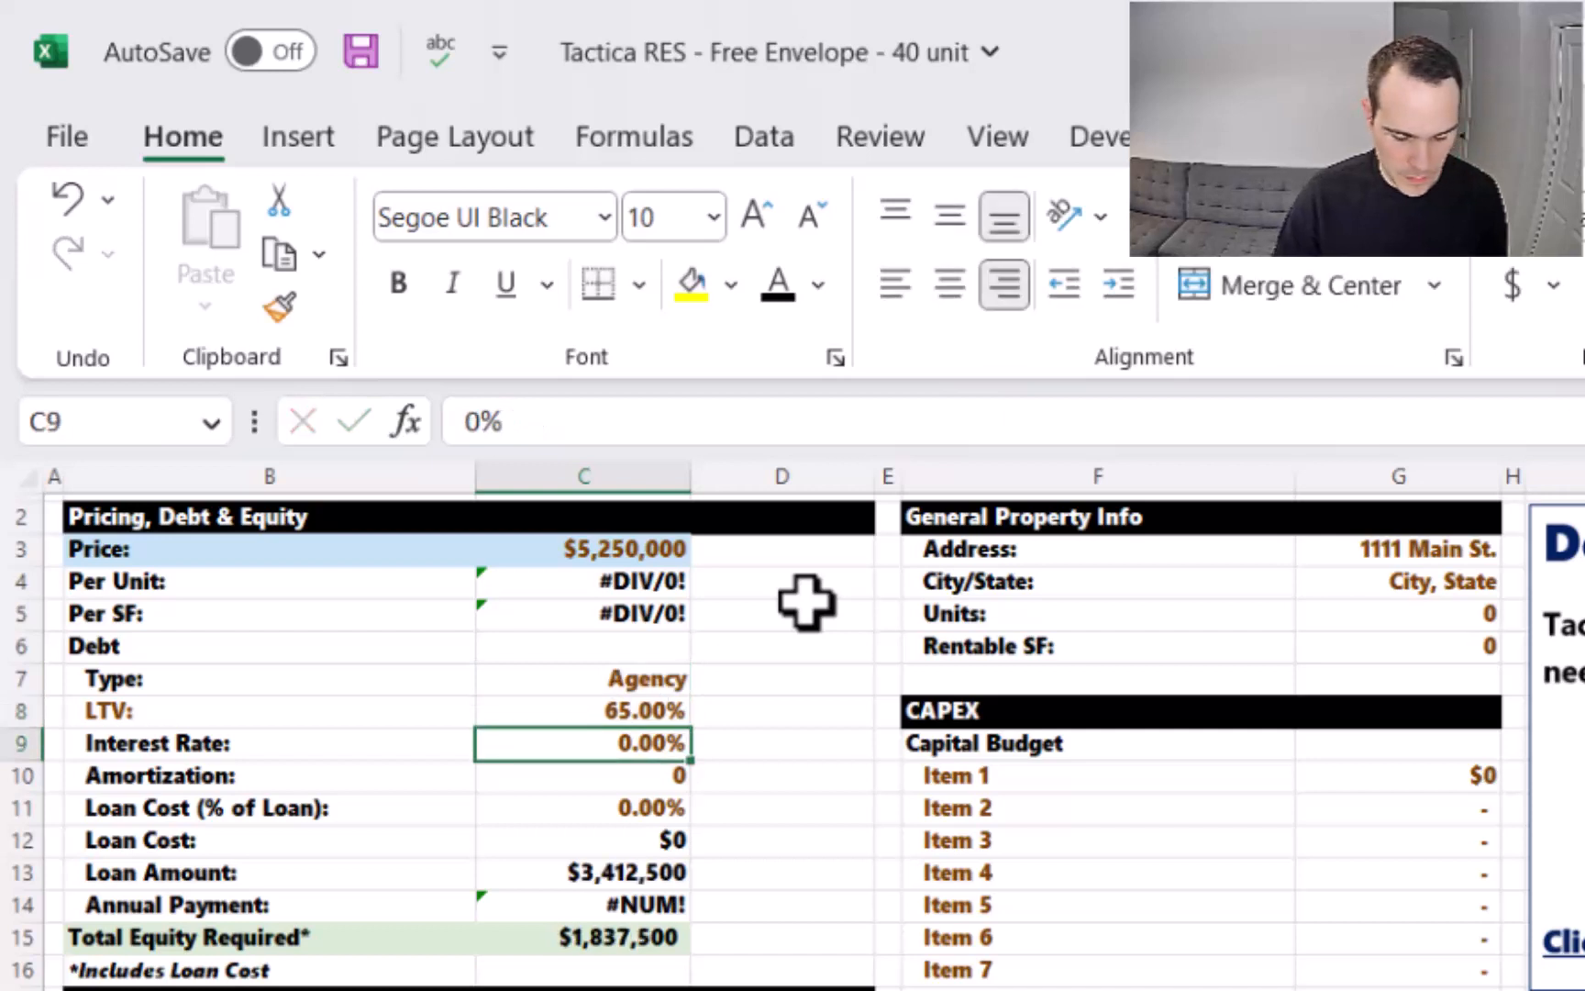
Set the loan's interest rate to 5.85%, amortization to 30 and loan cost to 1%.
text(5.85)
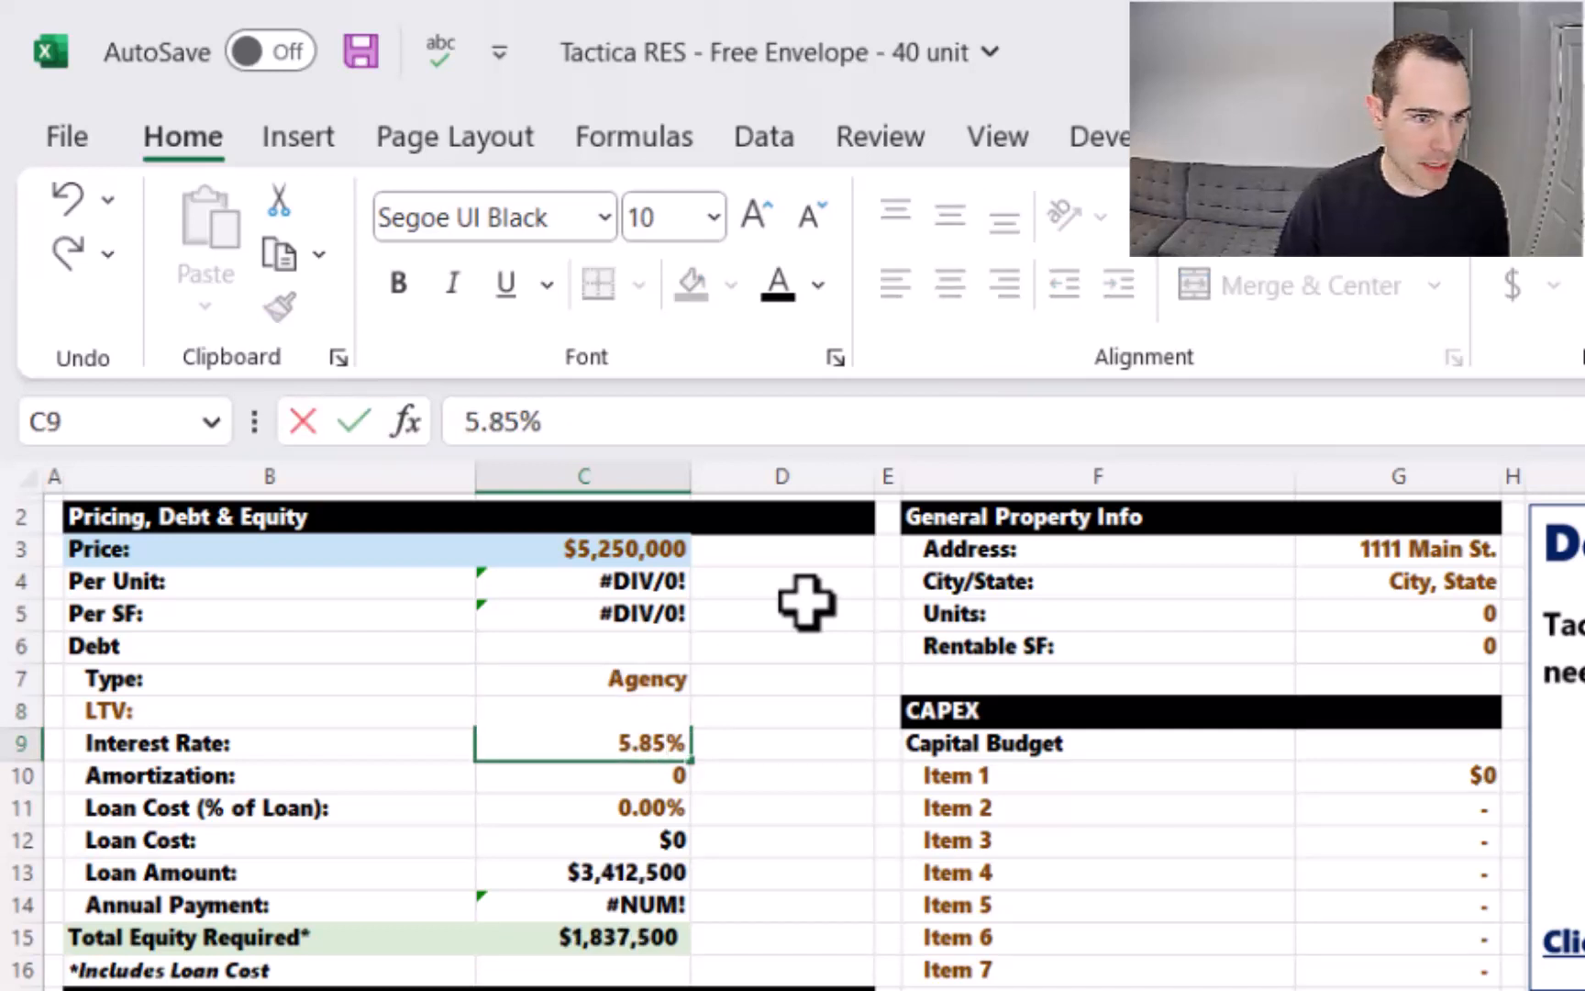
key(Return)
text(30)
key(Return)
text(1)
key(Return)
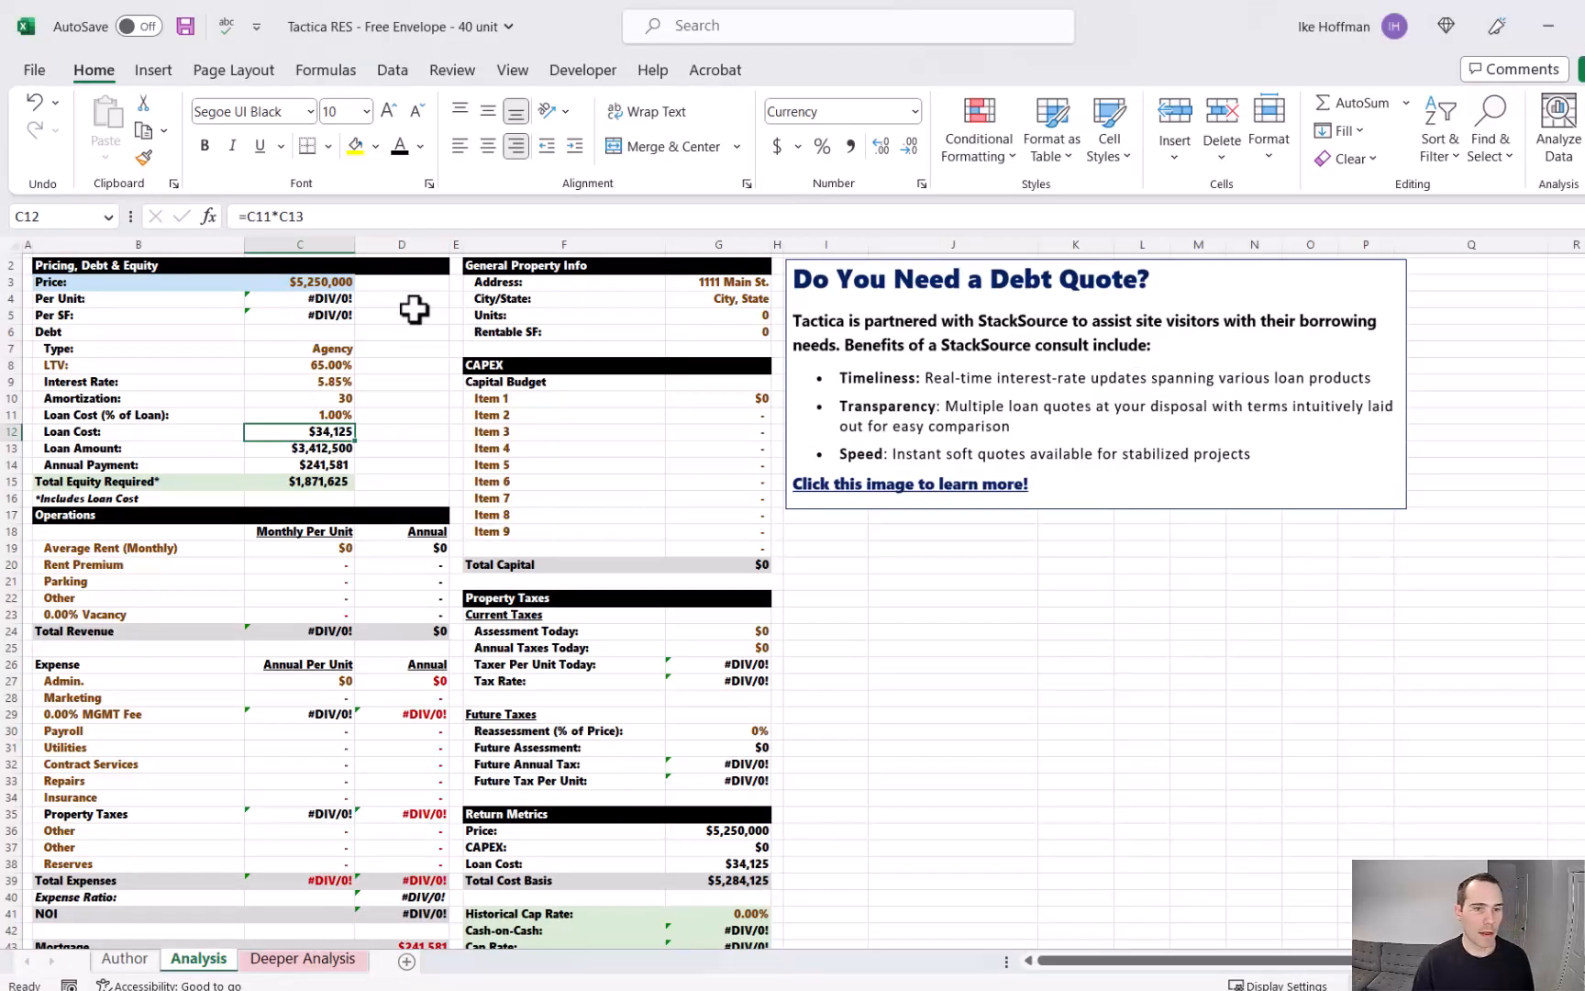
Read the total of all unit square footages in the Rent Roll workbook and return to the Analysis sheet.
key(alt+Tab)
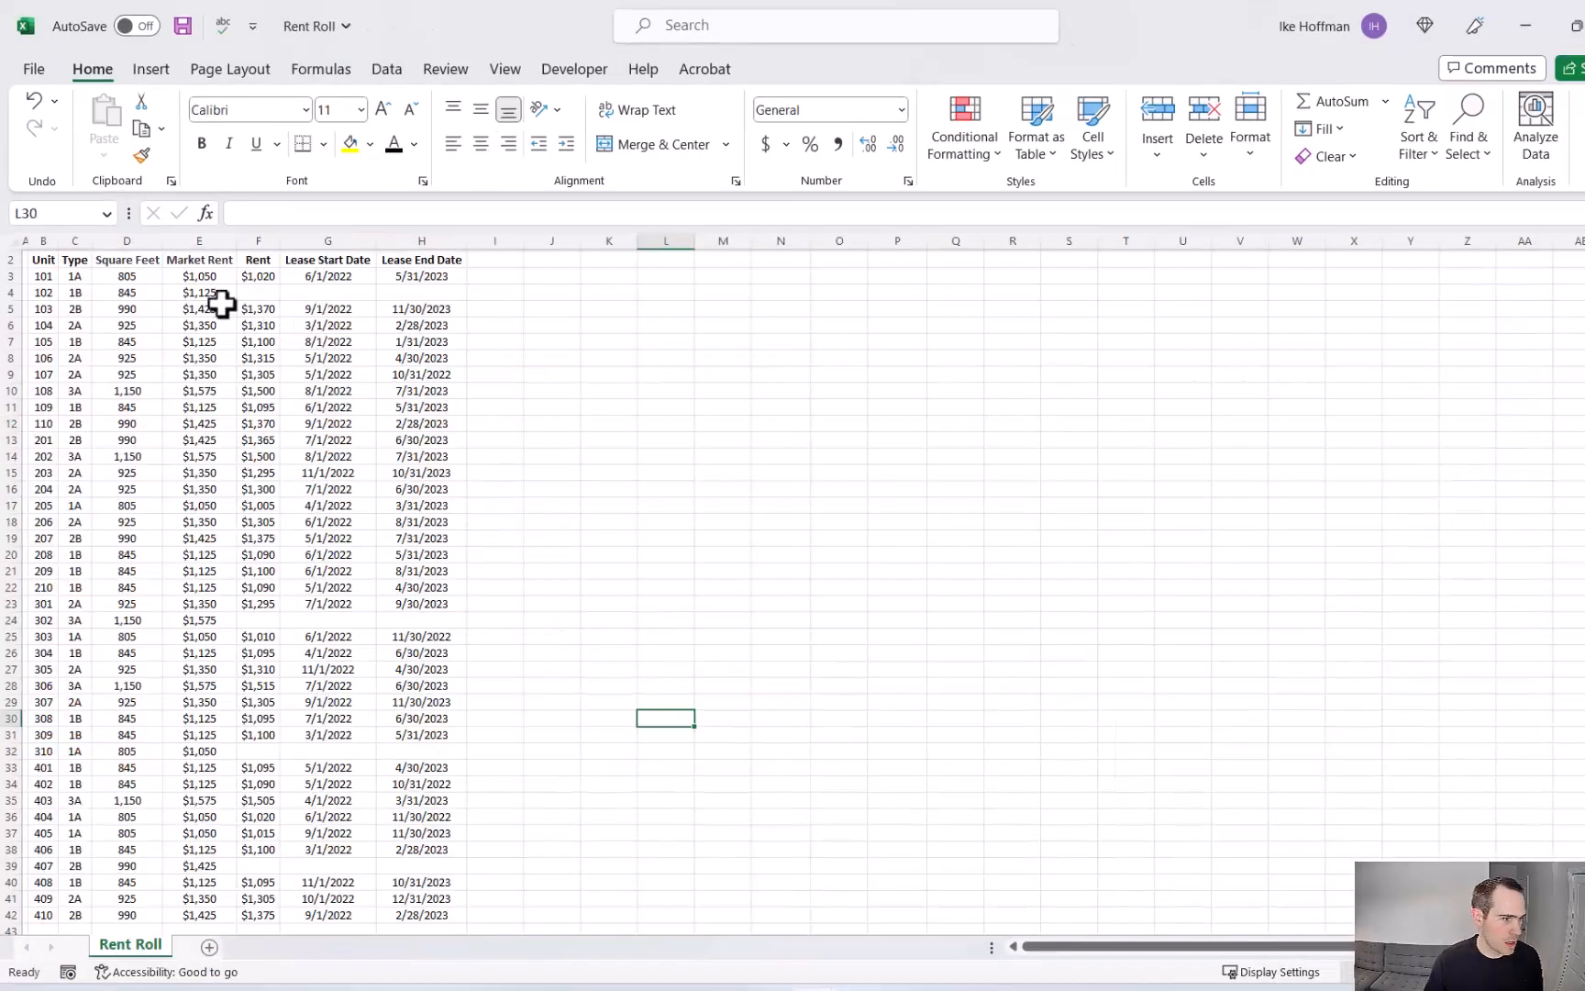
drag(135, 276, 122, 858)
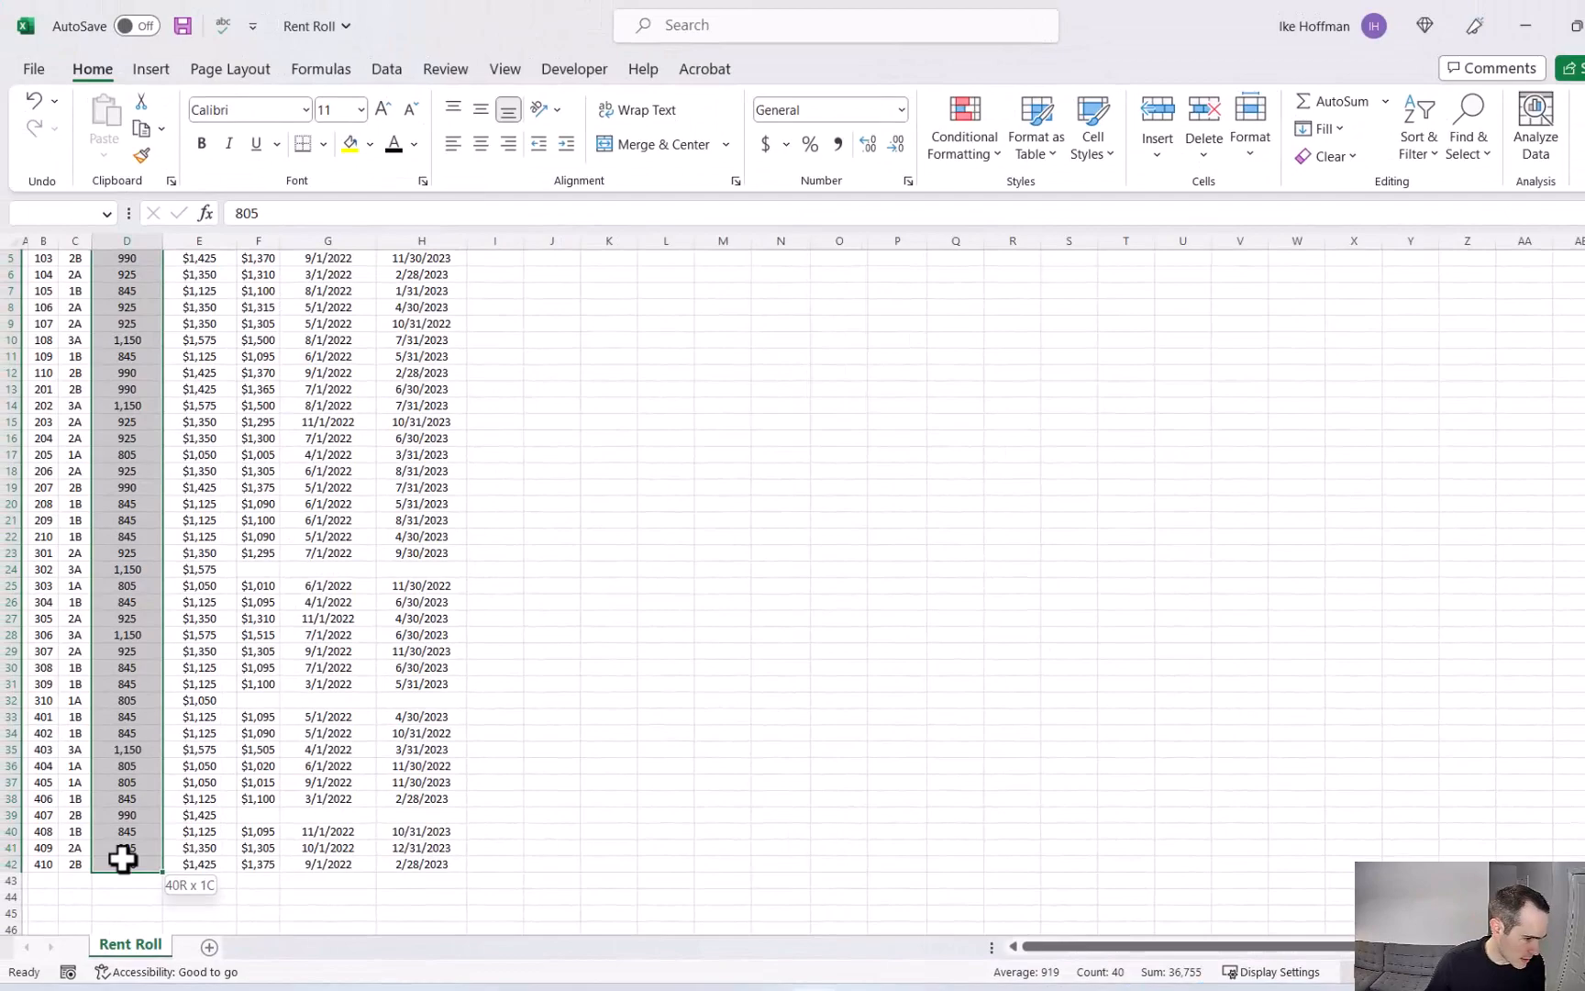
key(alt+Tab)
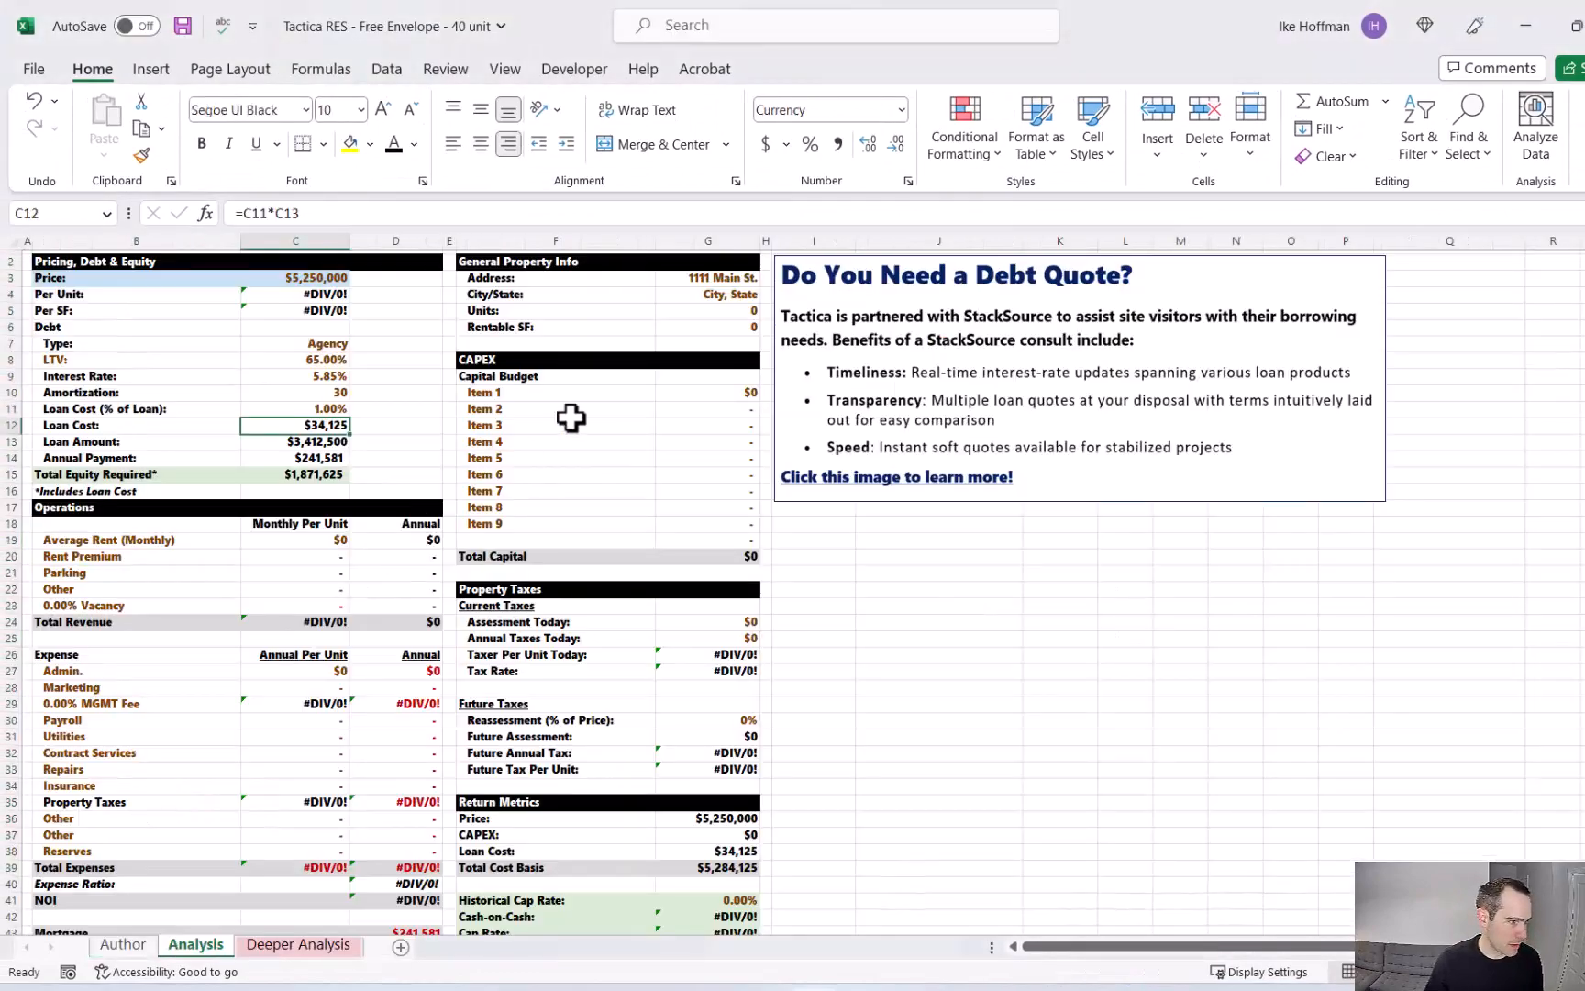
Enter 36755 as the Rentable SF and 40 as the Units under General Property Info.
click(698, 326)
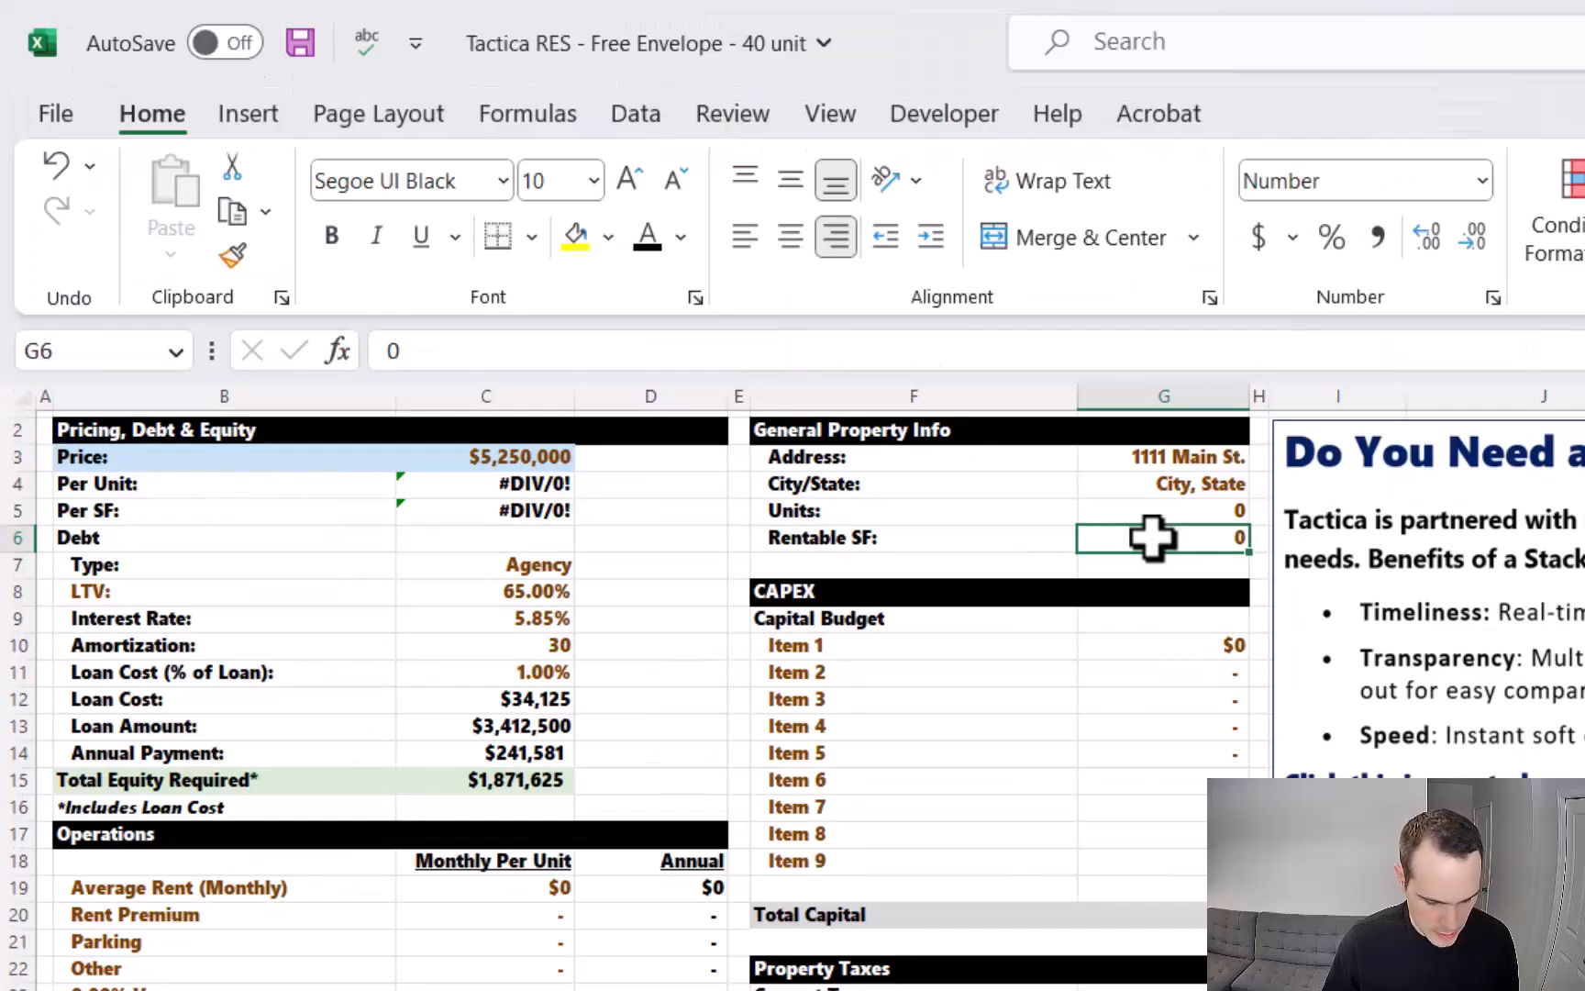
text(36755)
key(Return)
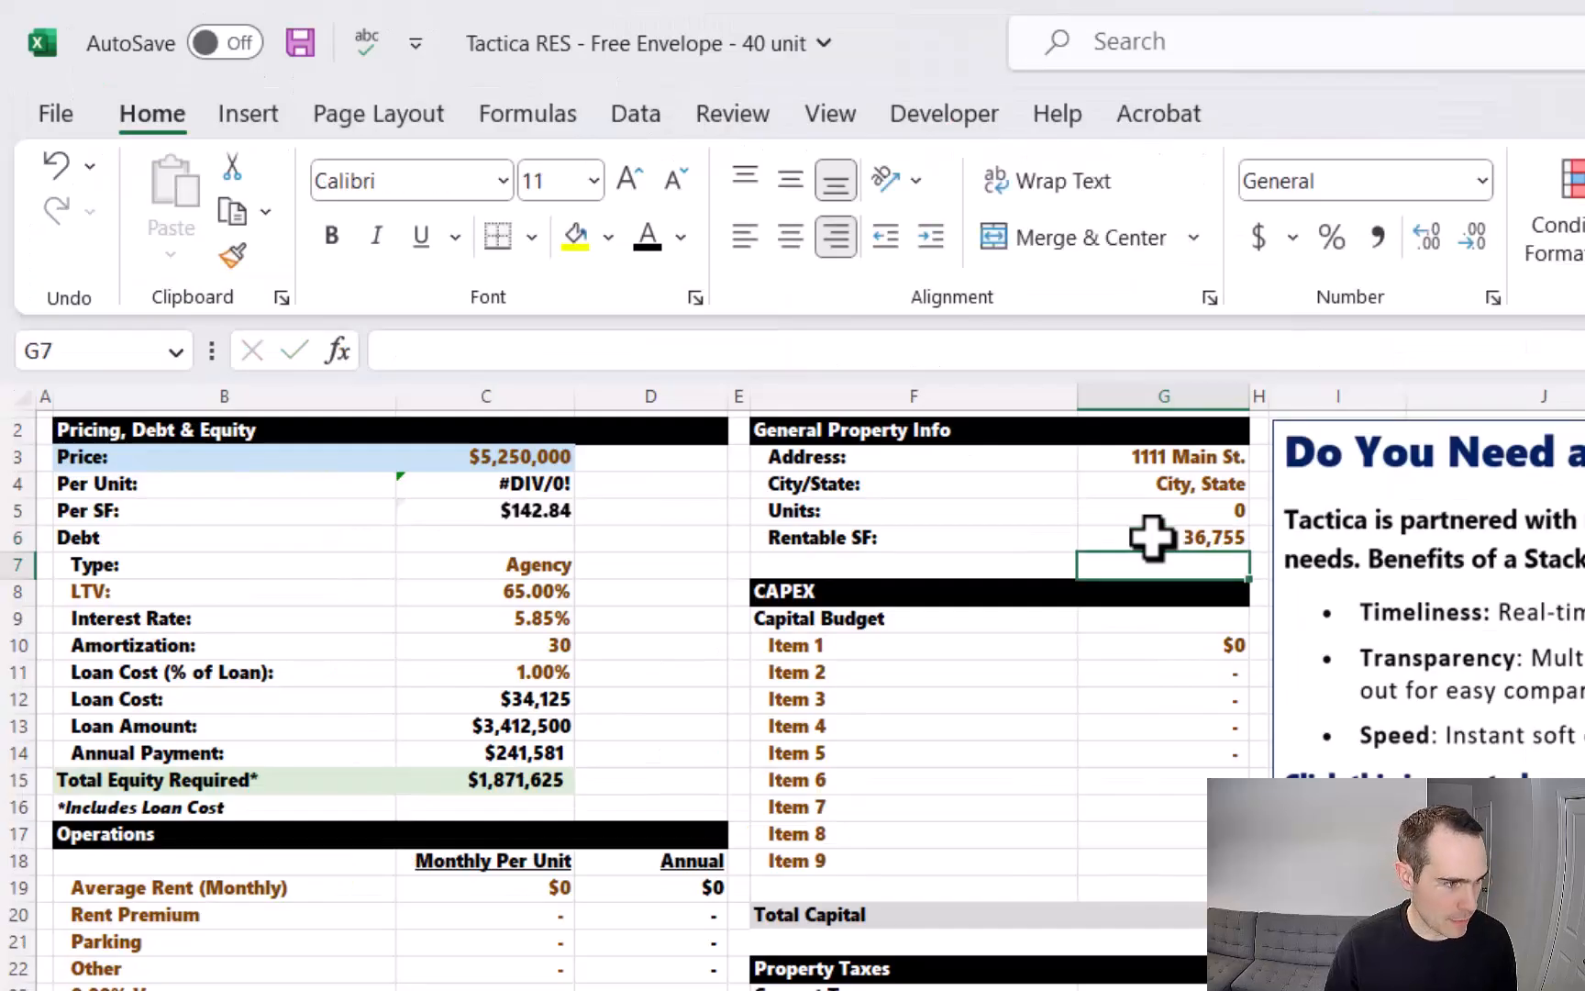
click(1193, 514)
text(40)
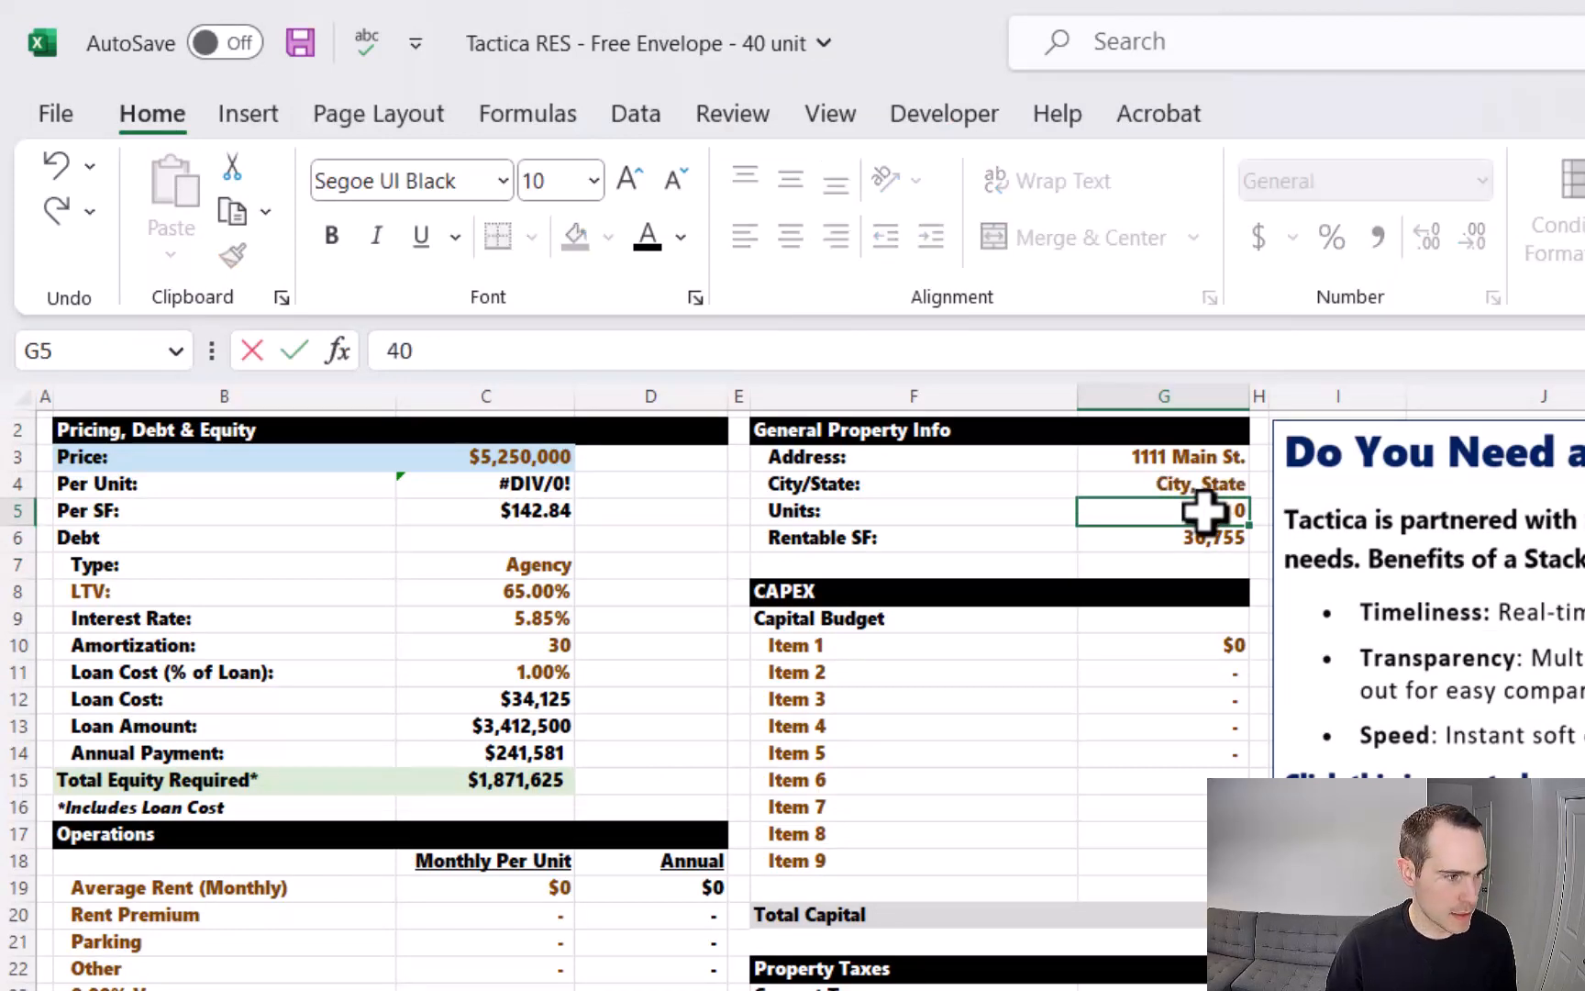
key(Return)
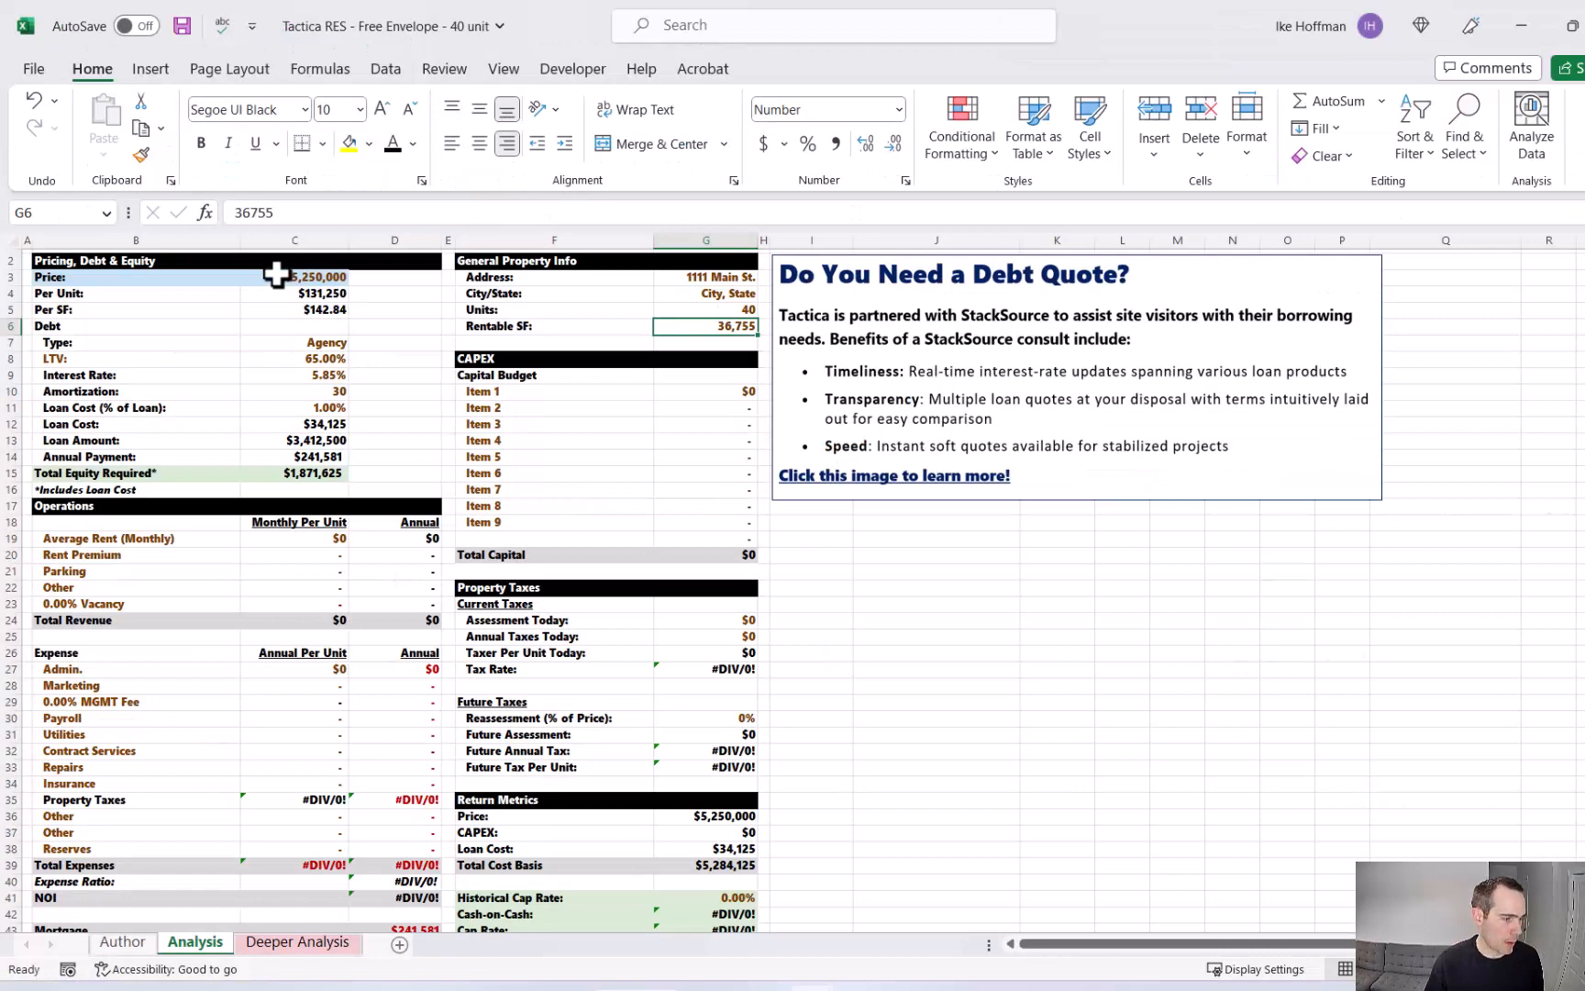
Switch to the Rent Roll workbook and check the averages of the Market Rent and Rent columns.
key(alt+Tab)
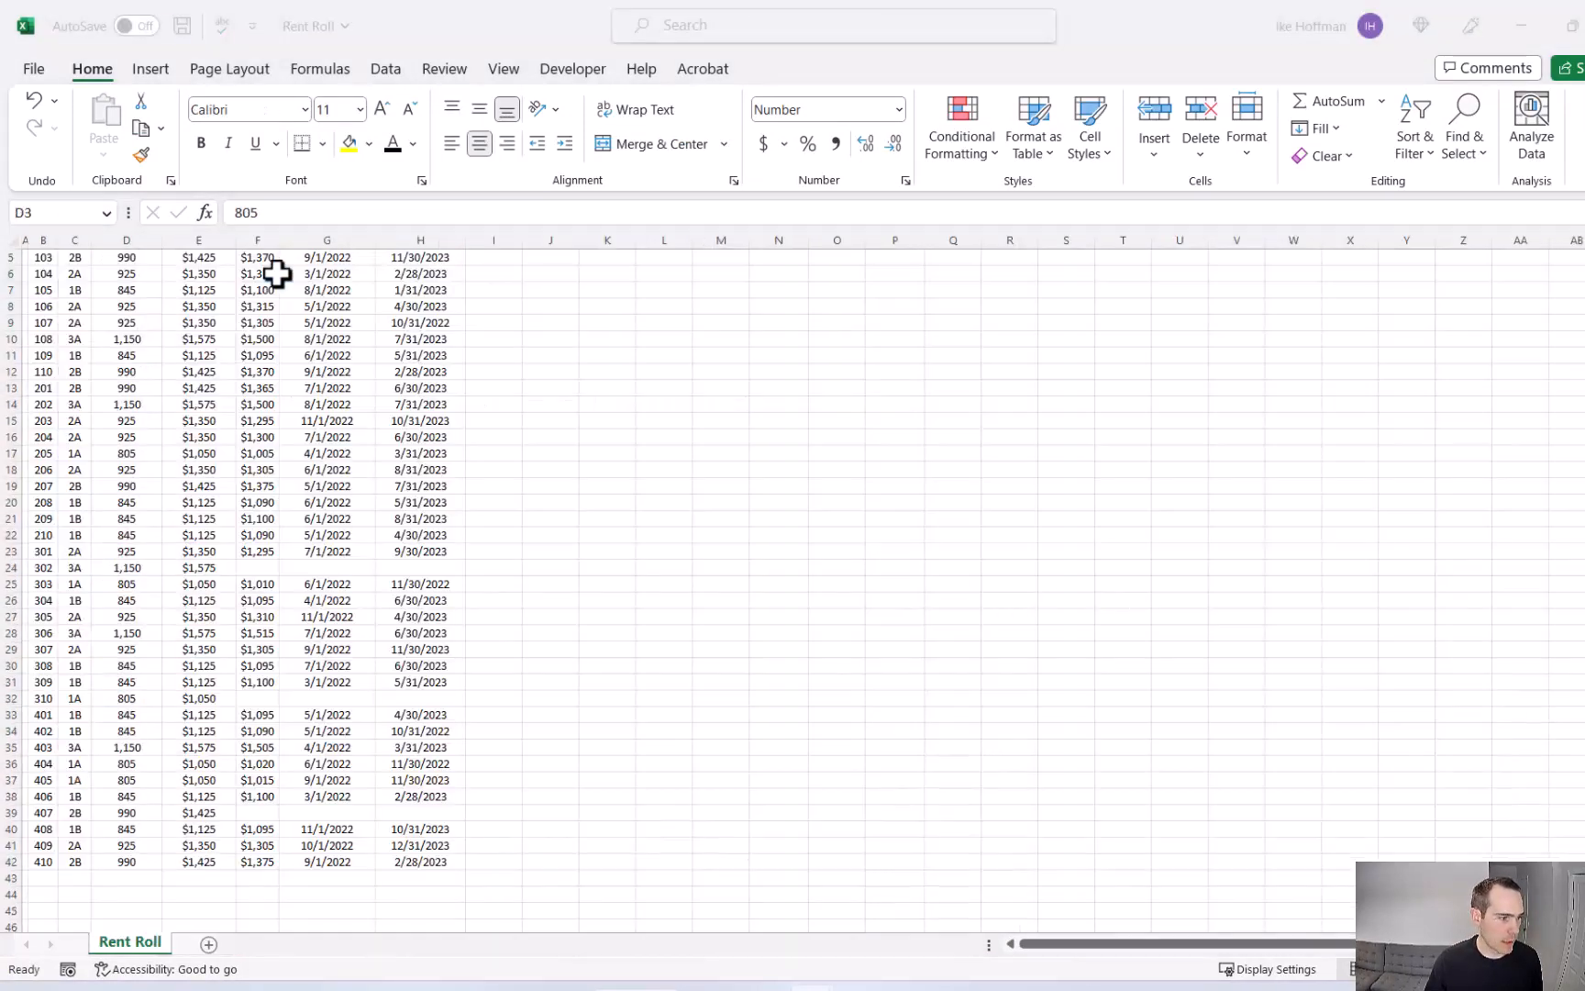
scroll(221, 303, up, 1)
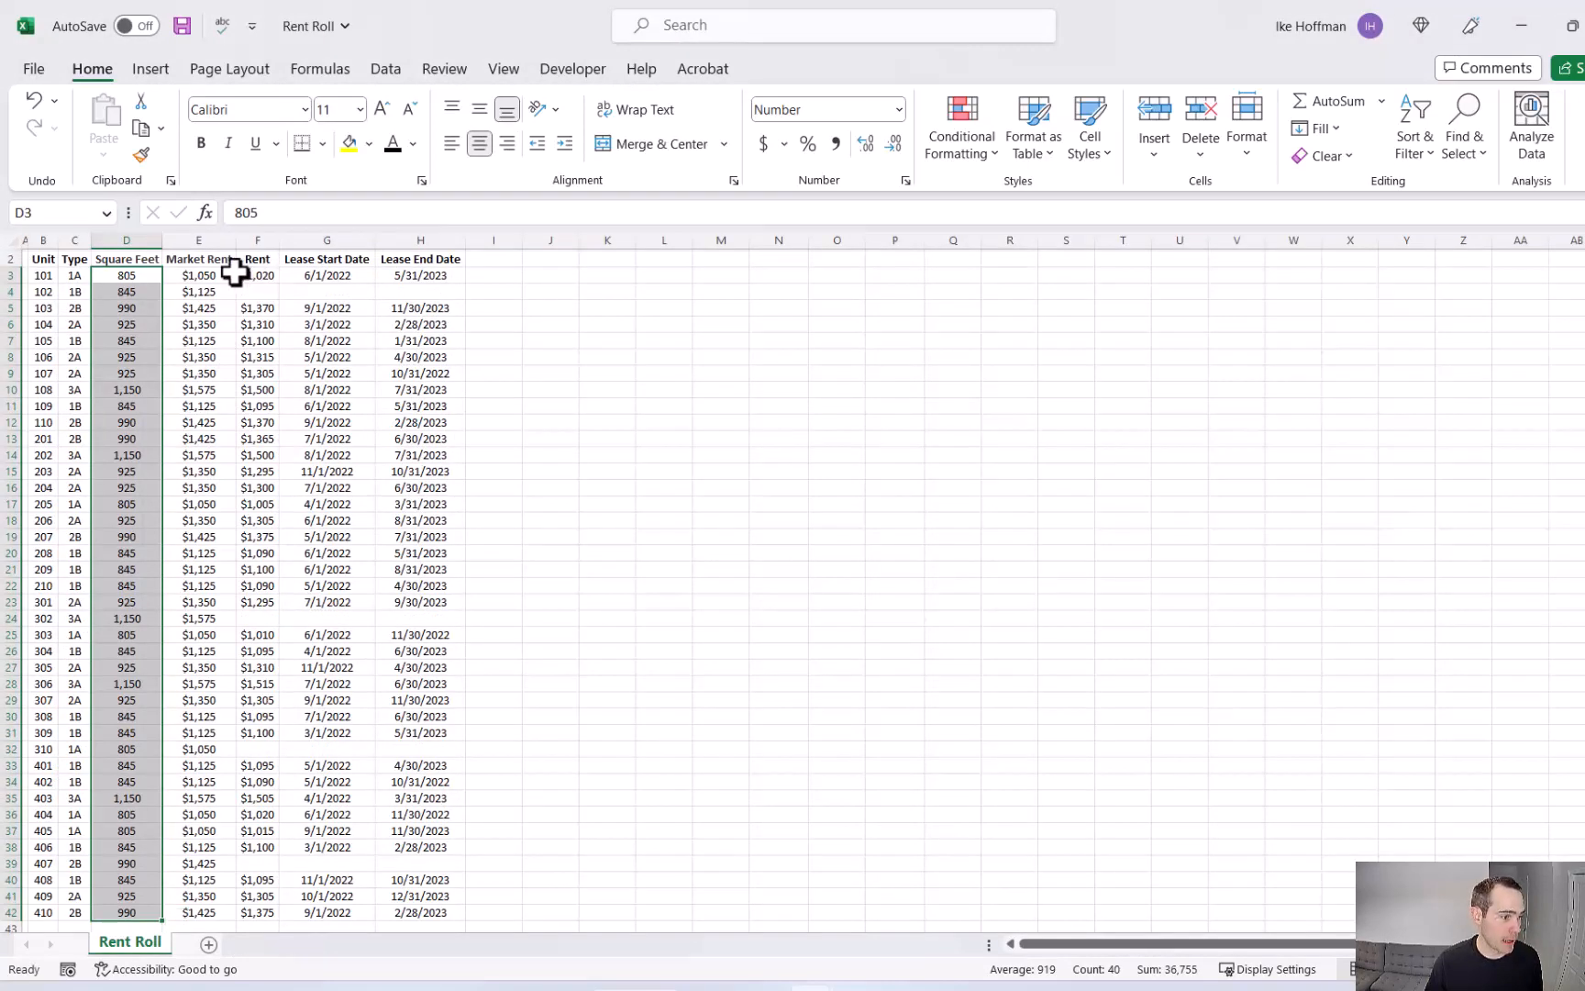
click(203, 241)
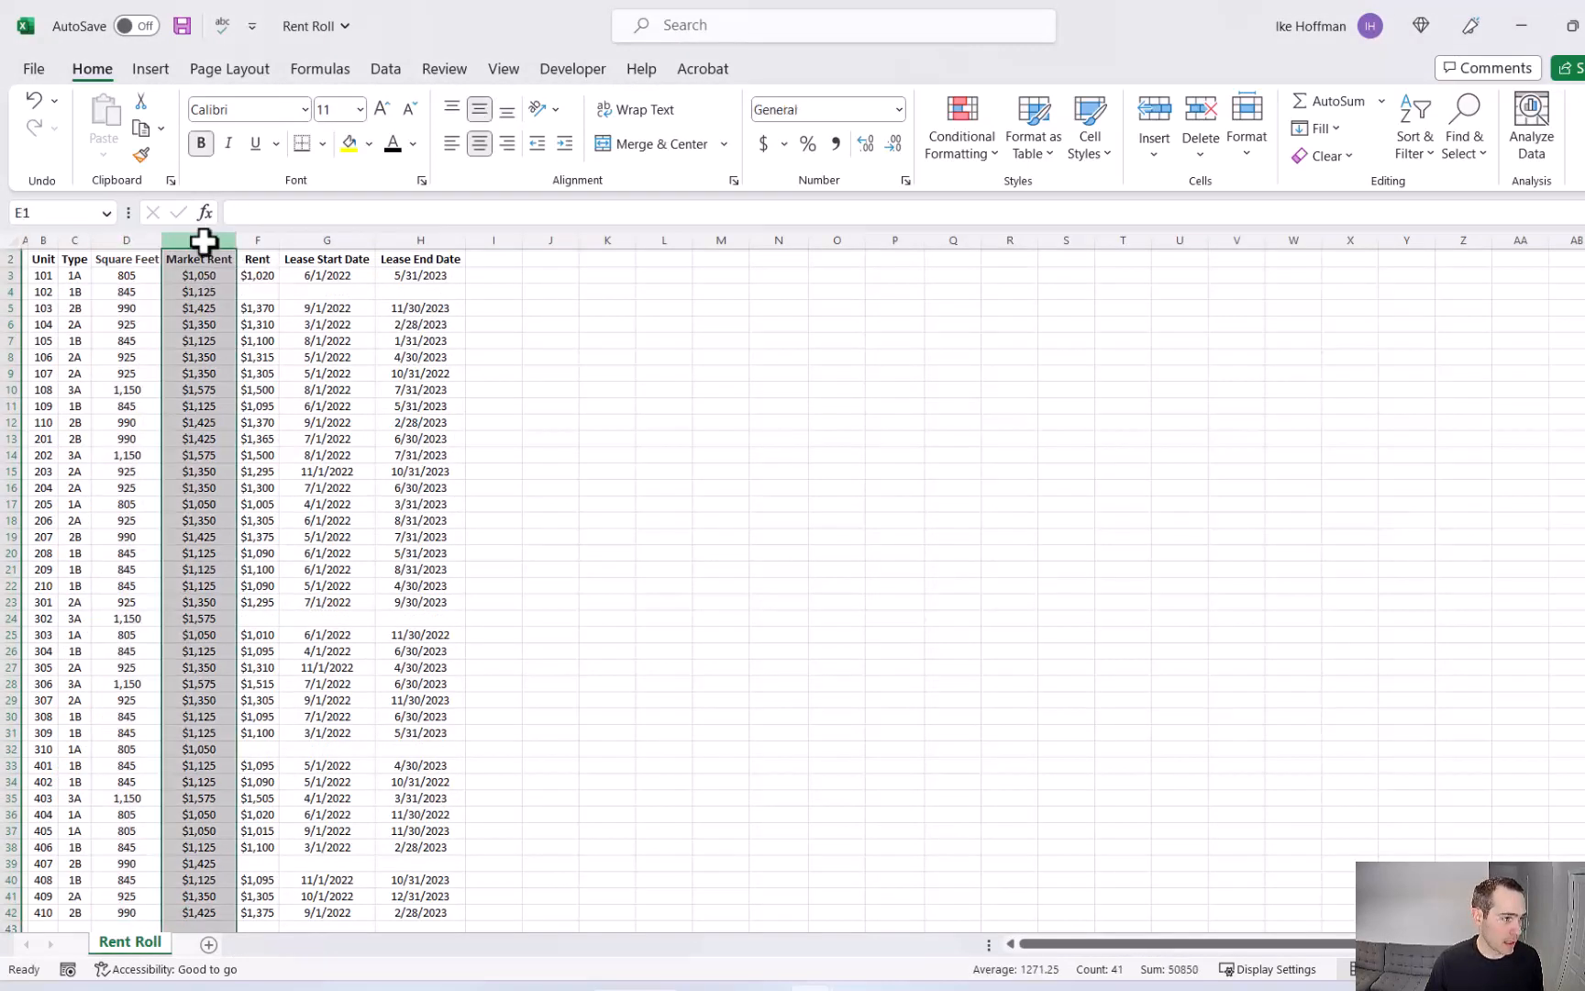
click(269, 273)
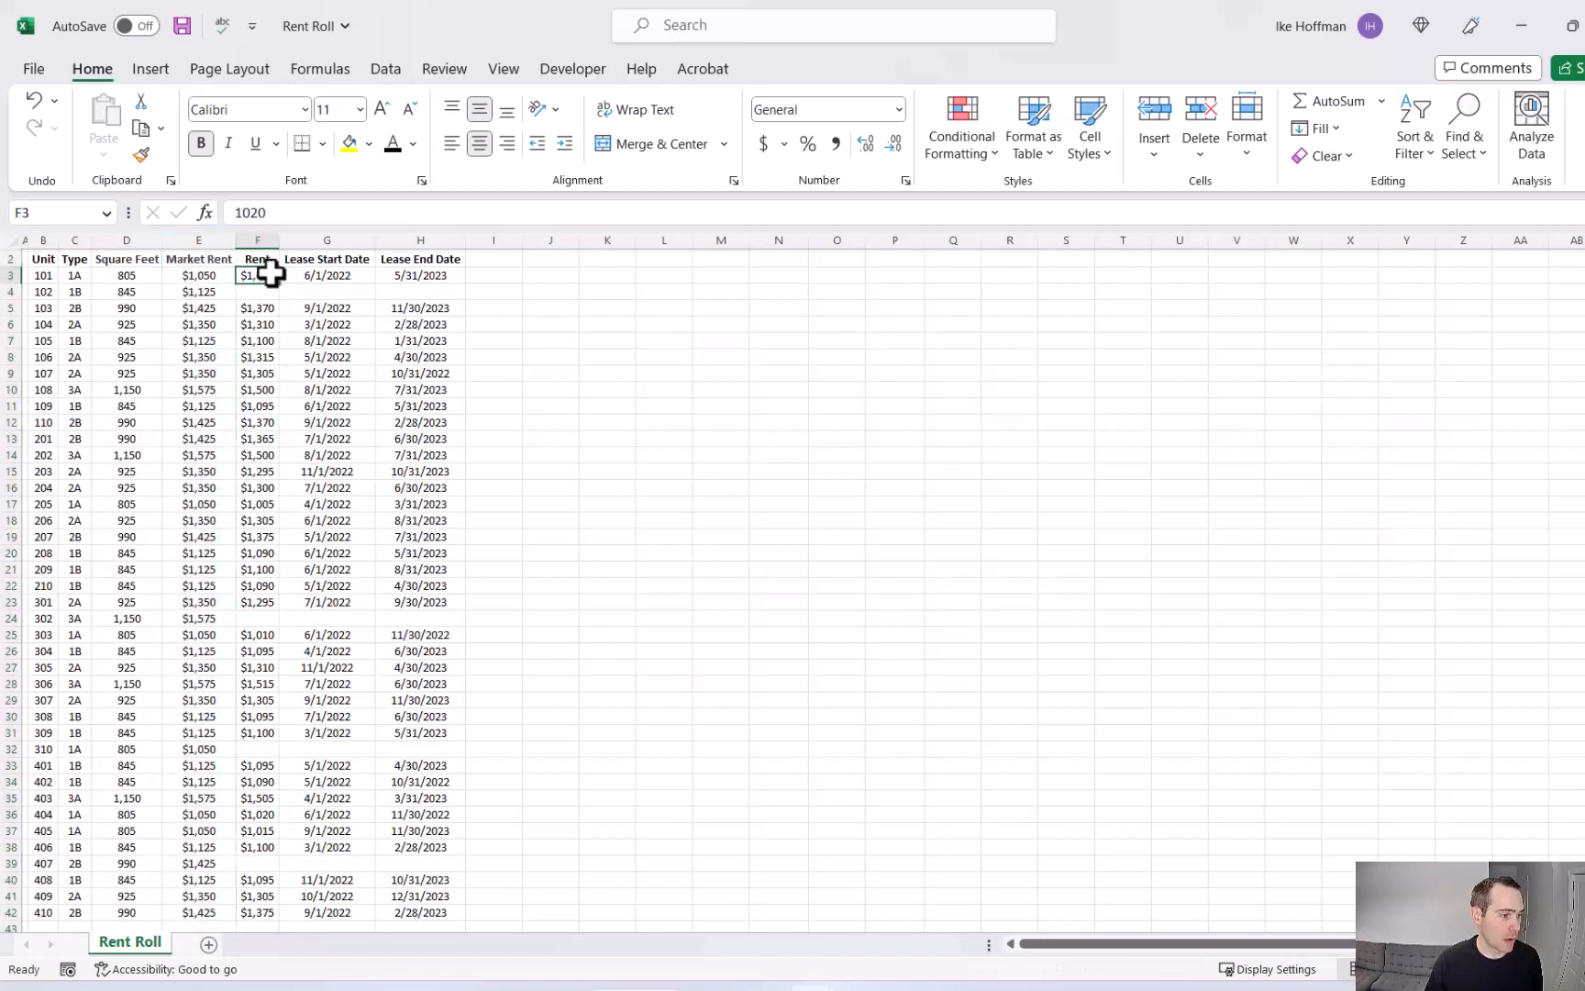
drag(270, 273, 254, 895)
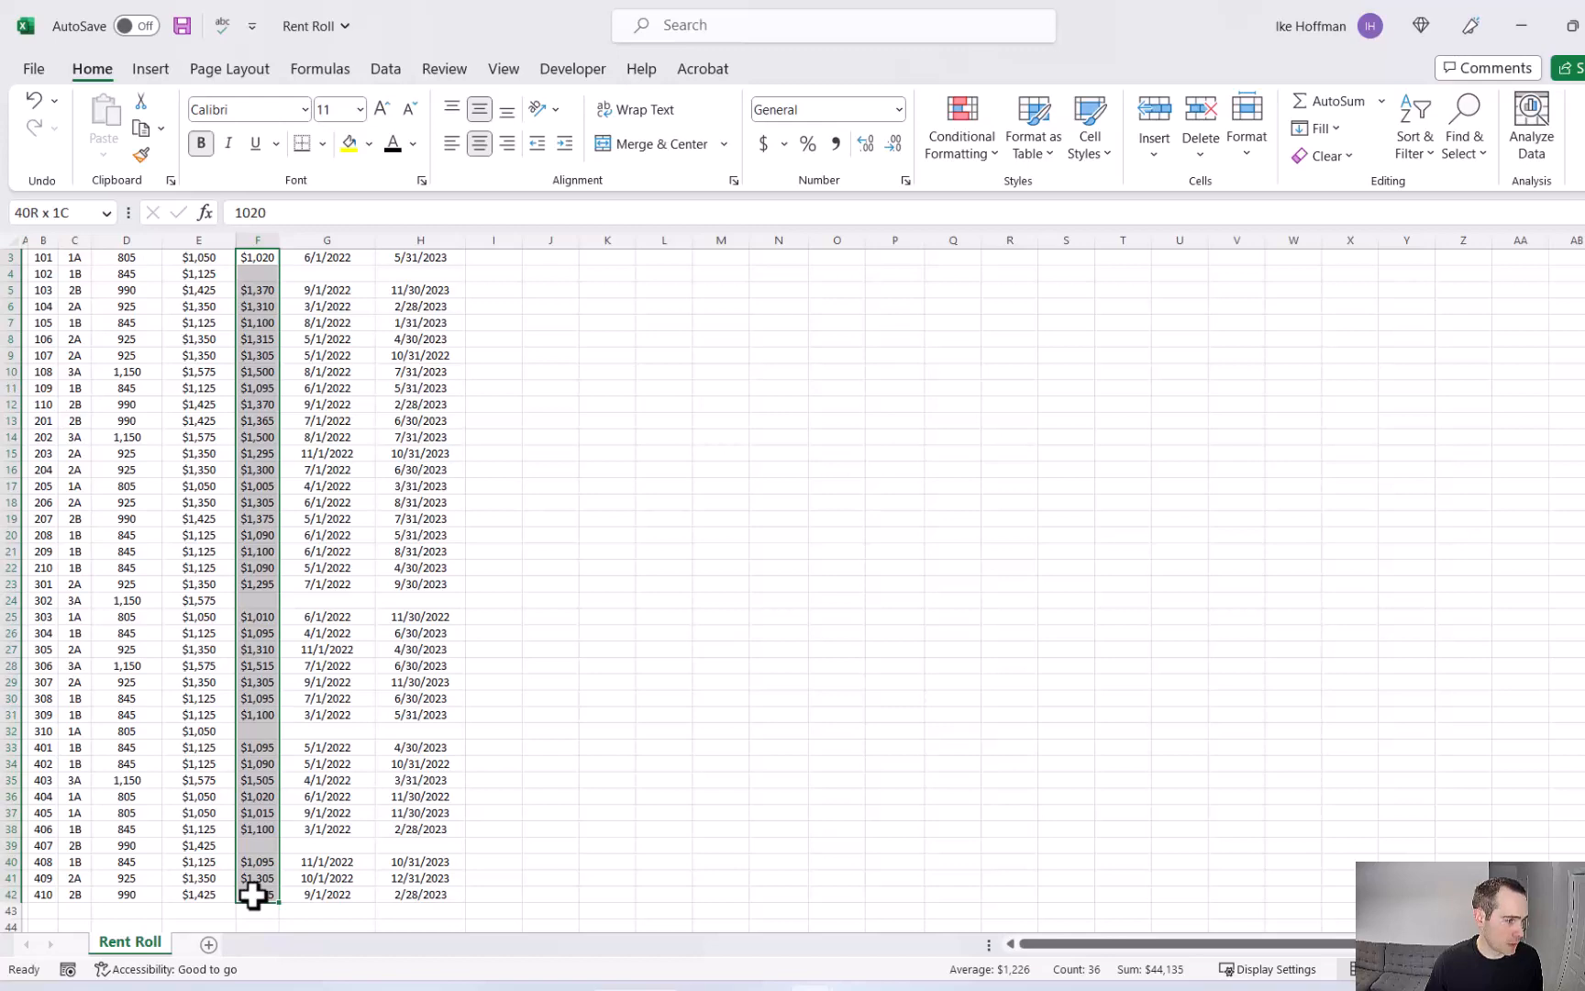
drag(253, 895, 252, 895)
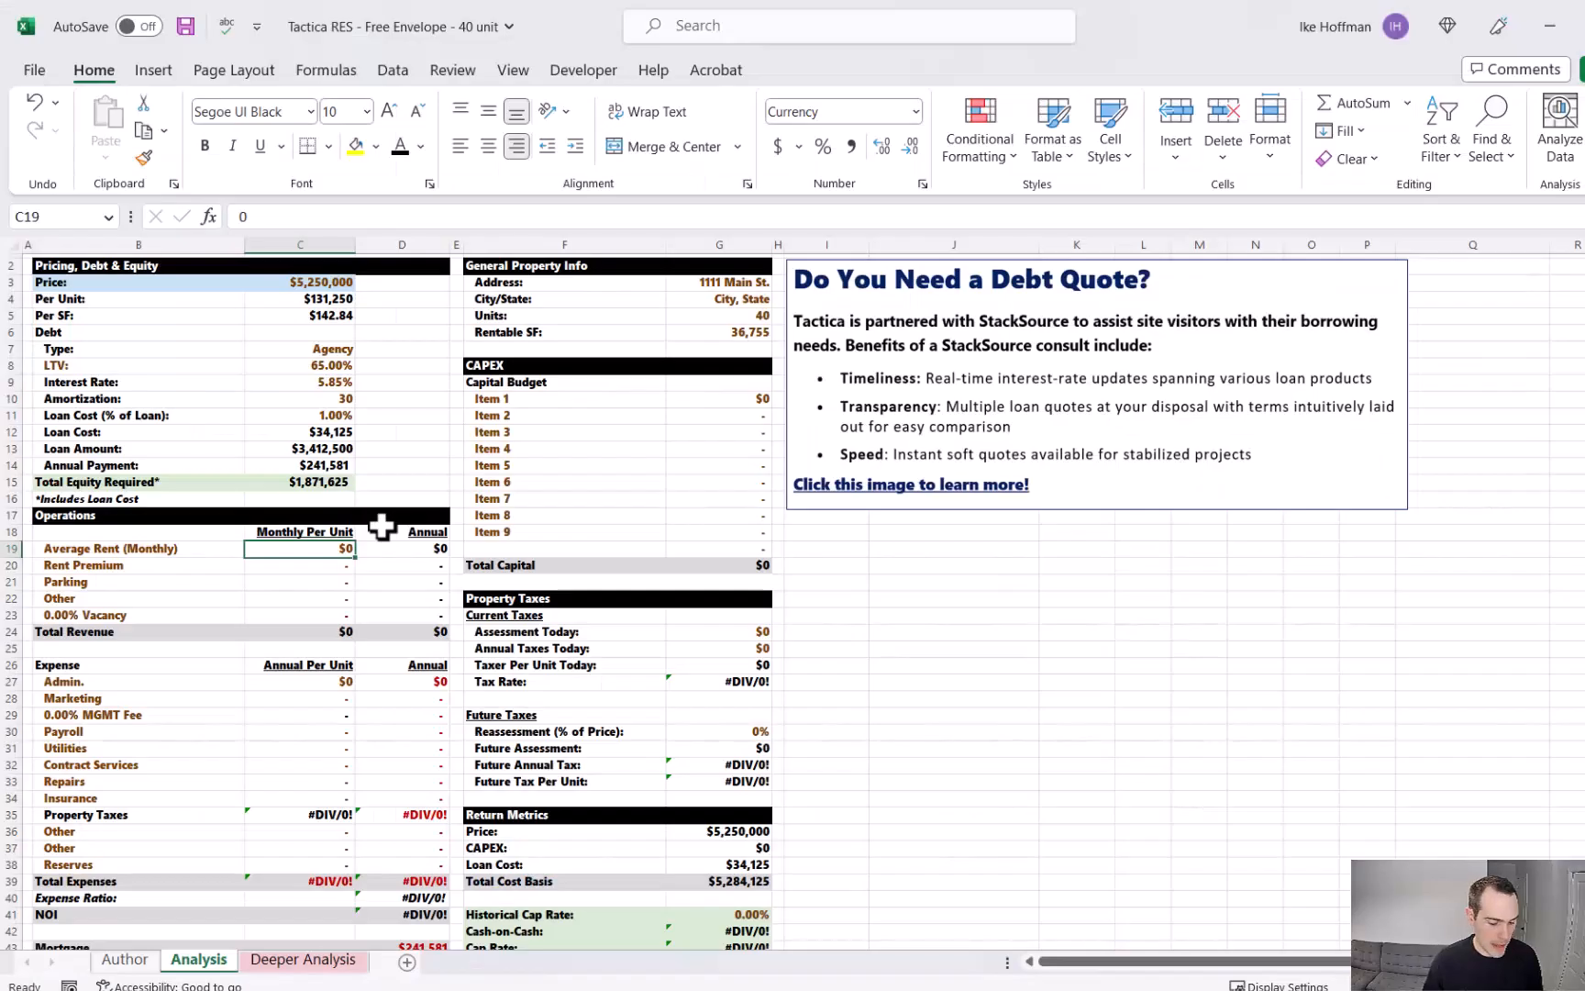
In the Analysis sheet, set the monthly per-unit Average Rent to 1226 and the Rent Premium to 100.
text(1,22)
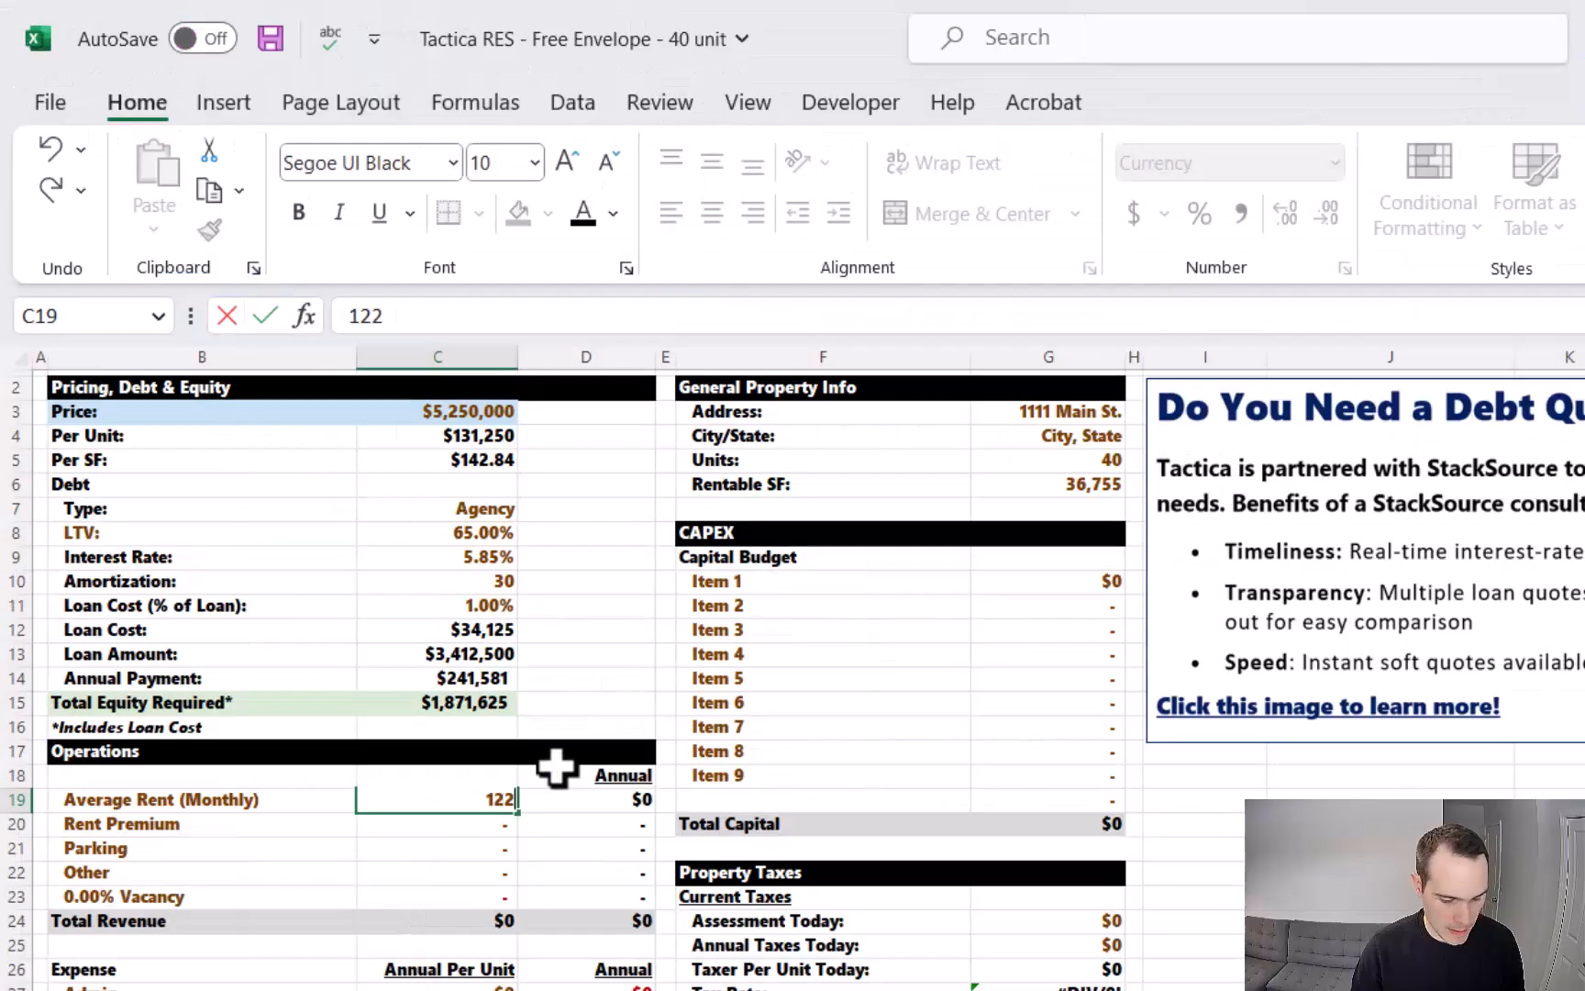
text(6)
key(Return)
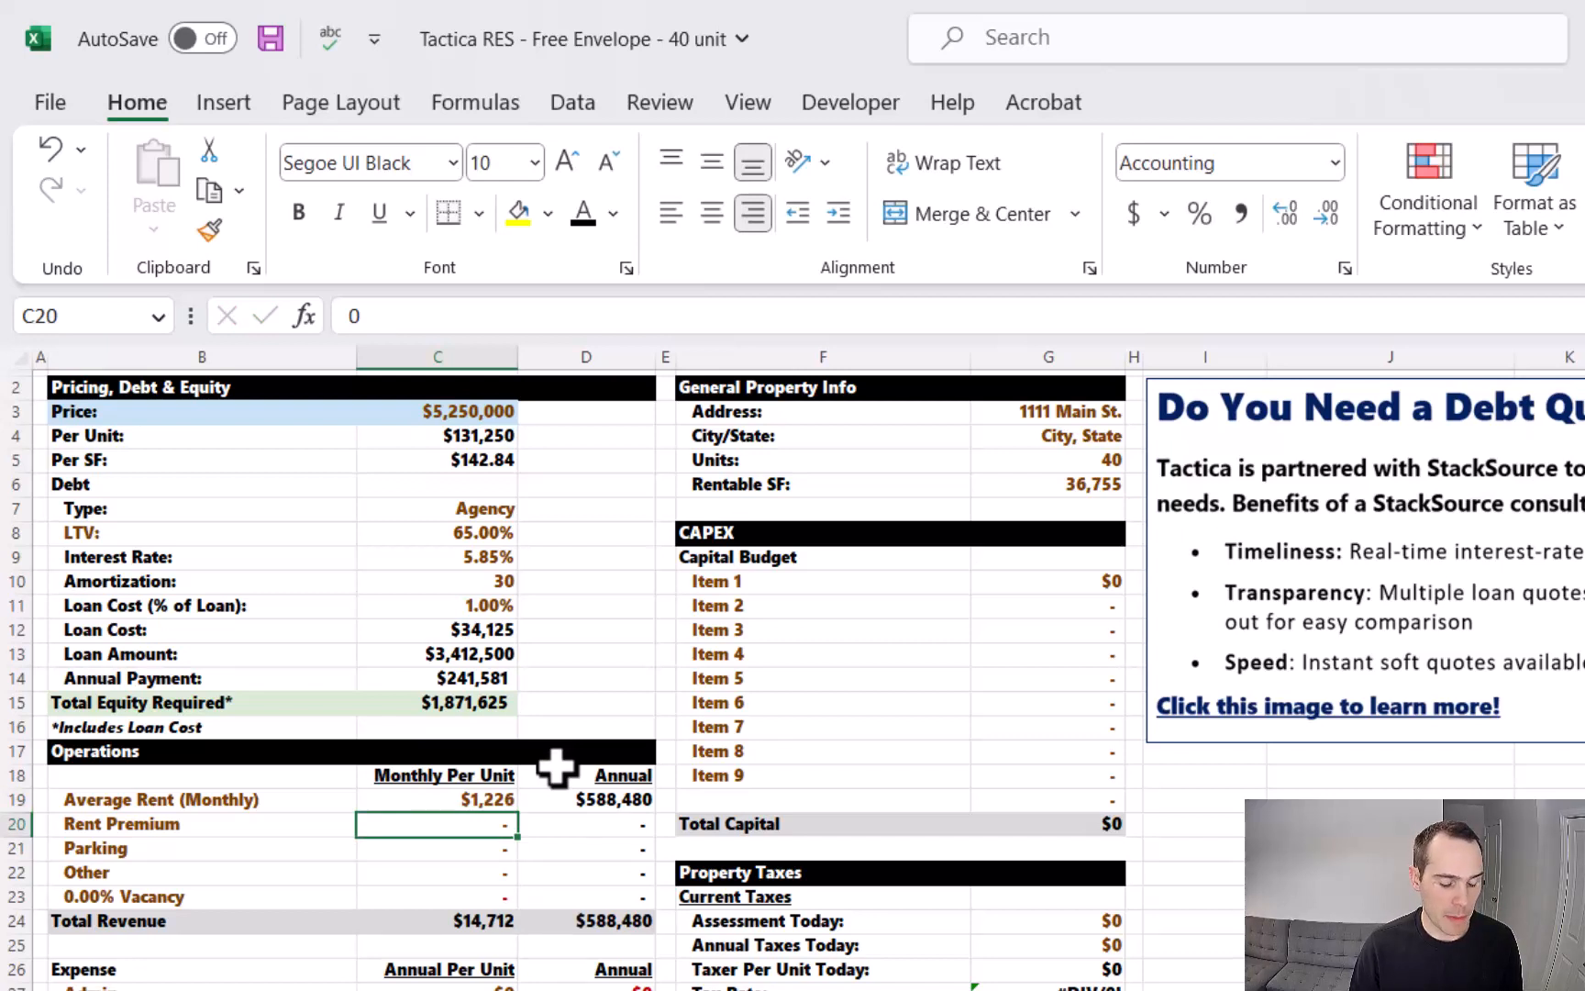
text(100)
key(Return)
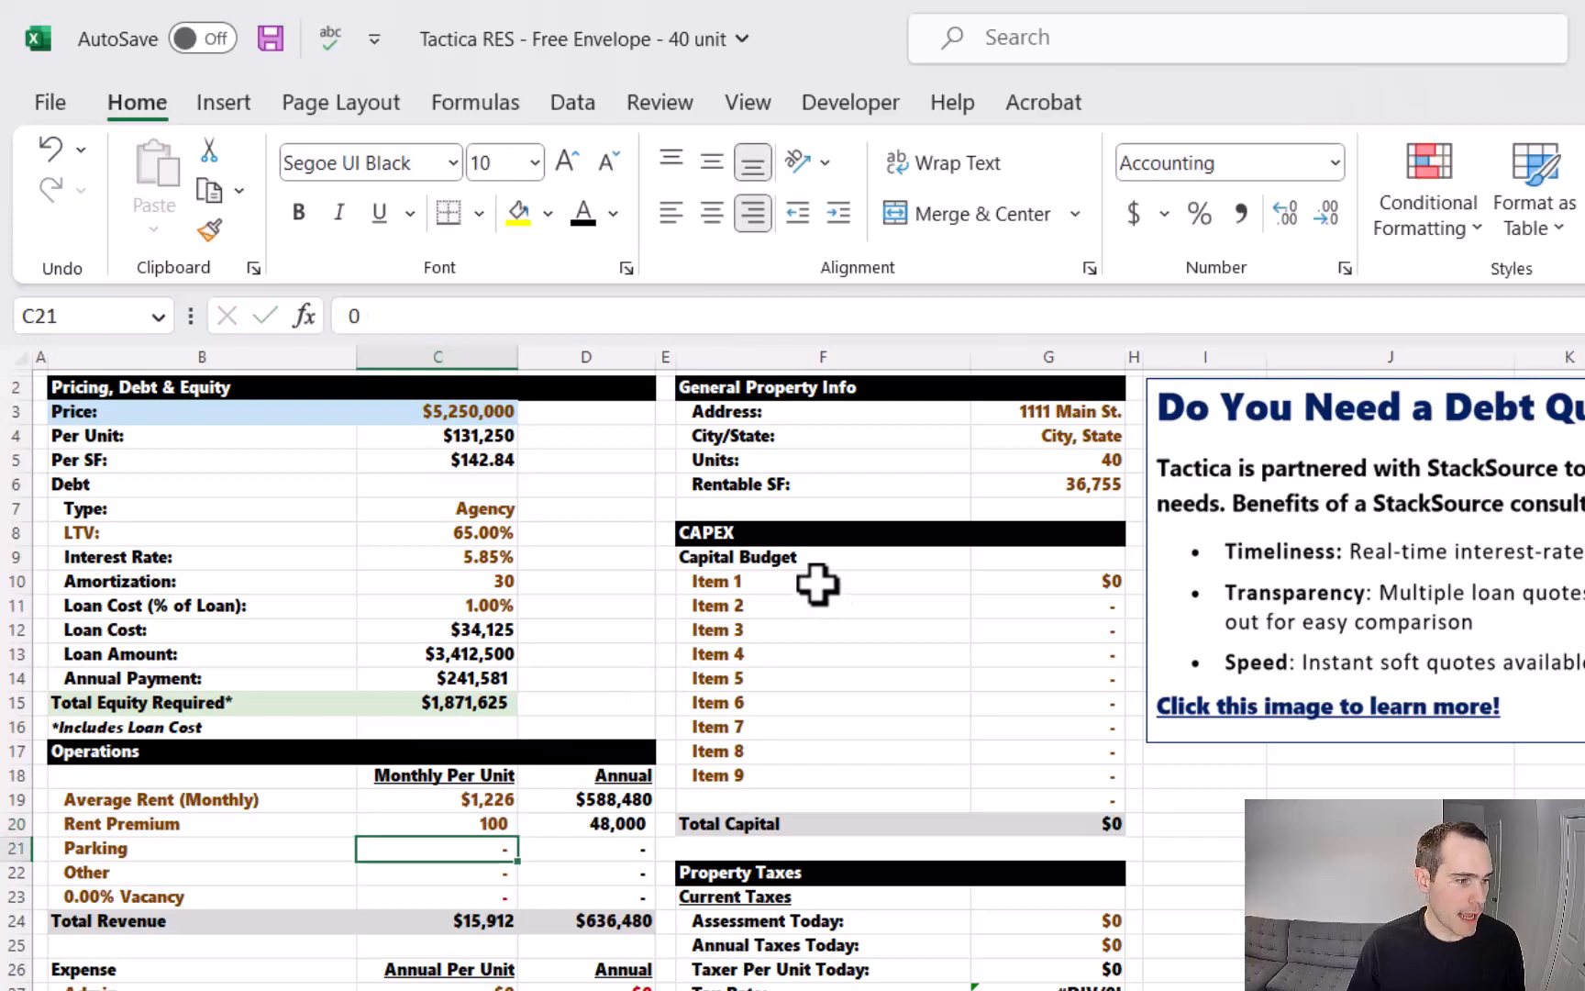
Rename capital budget Item 1 to Unit Capital and set its amount with =40*7500.
click(818, 583)
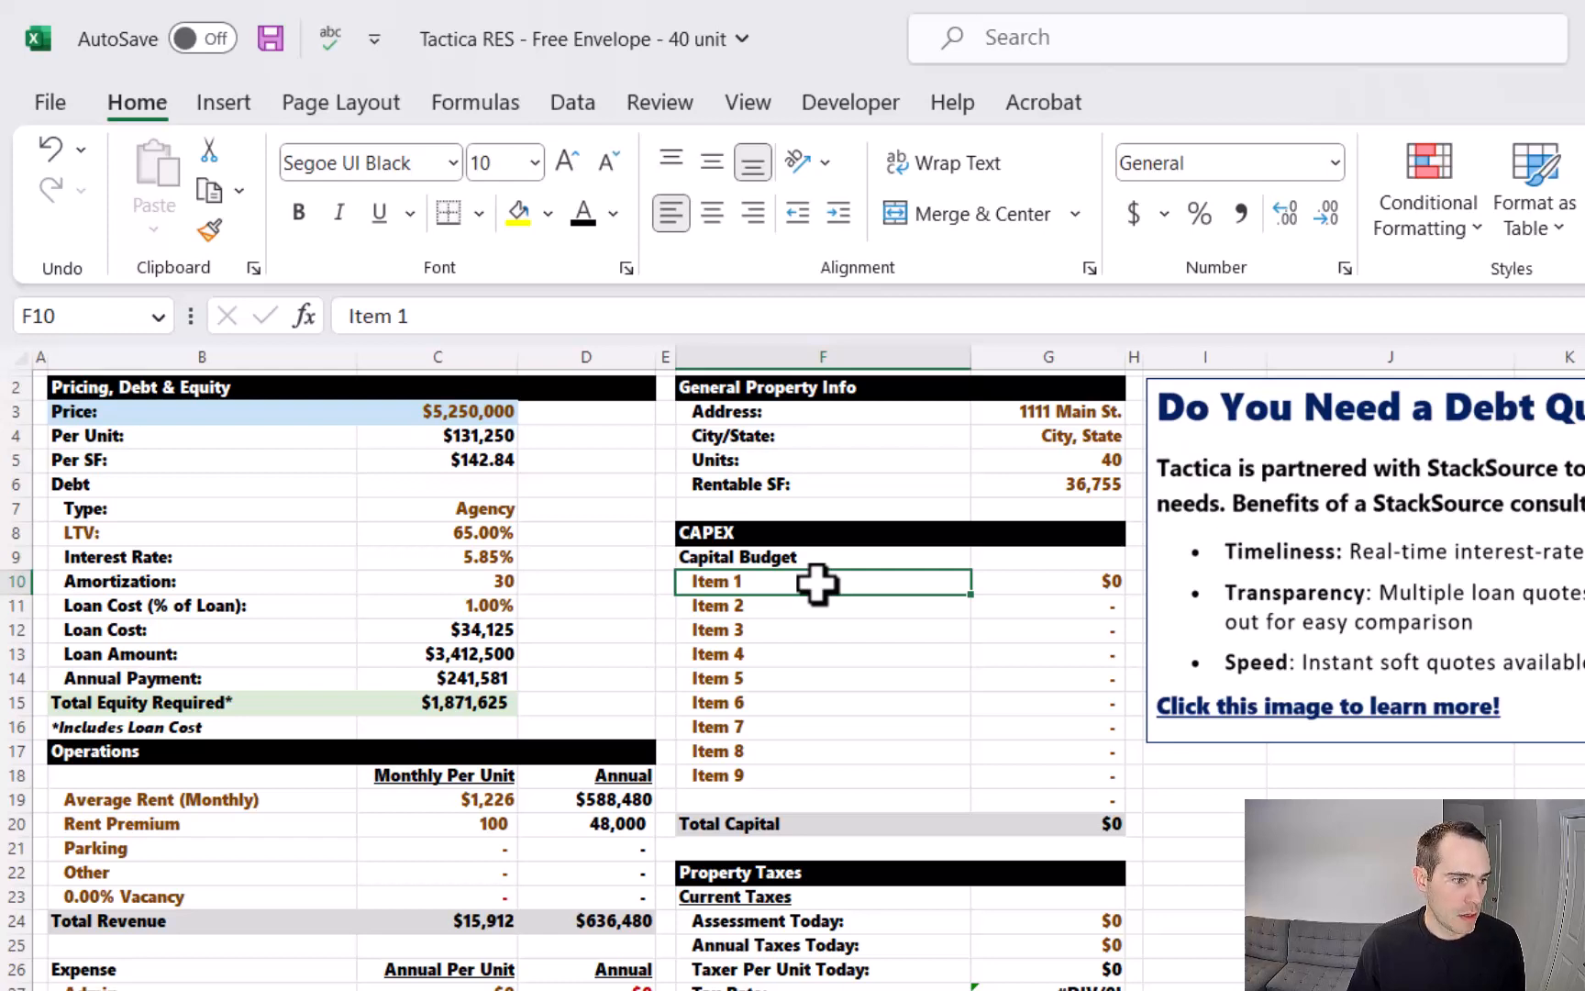
text(Unit Capital)
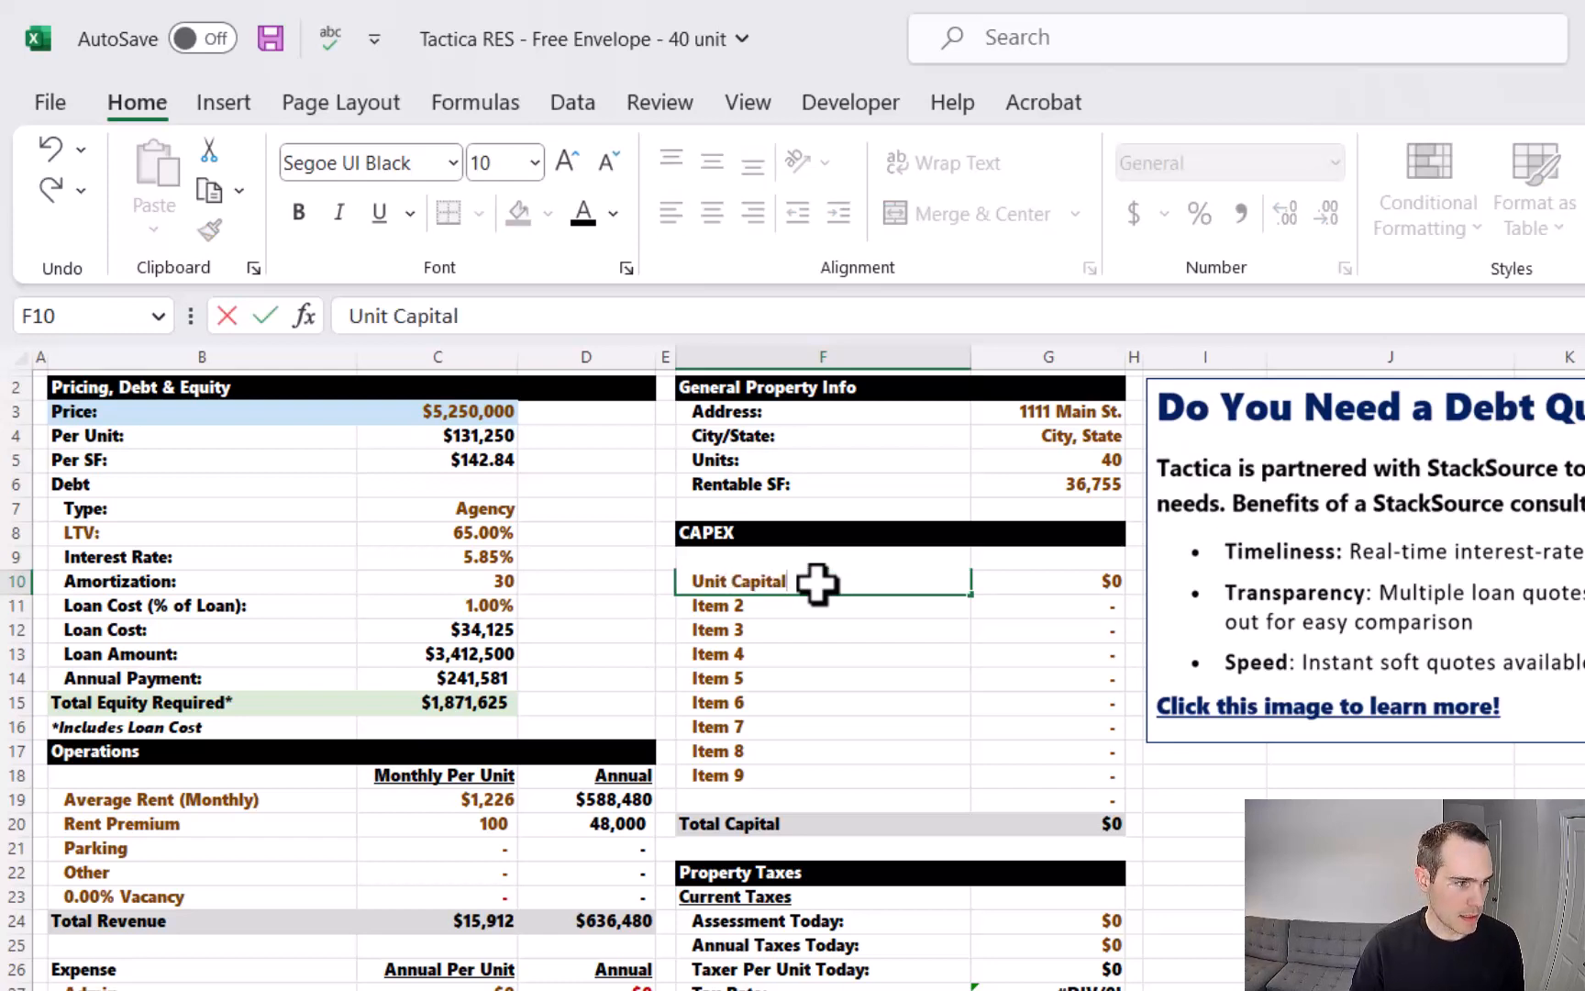
key(Tab)
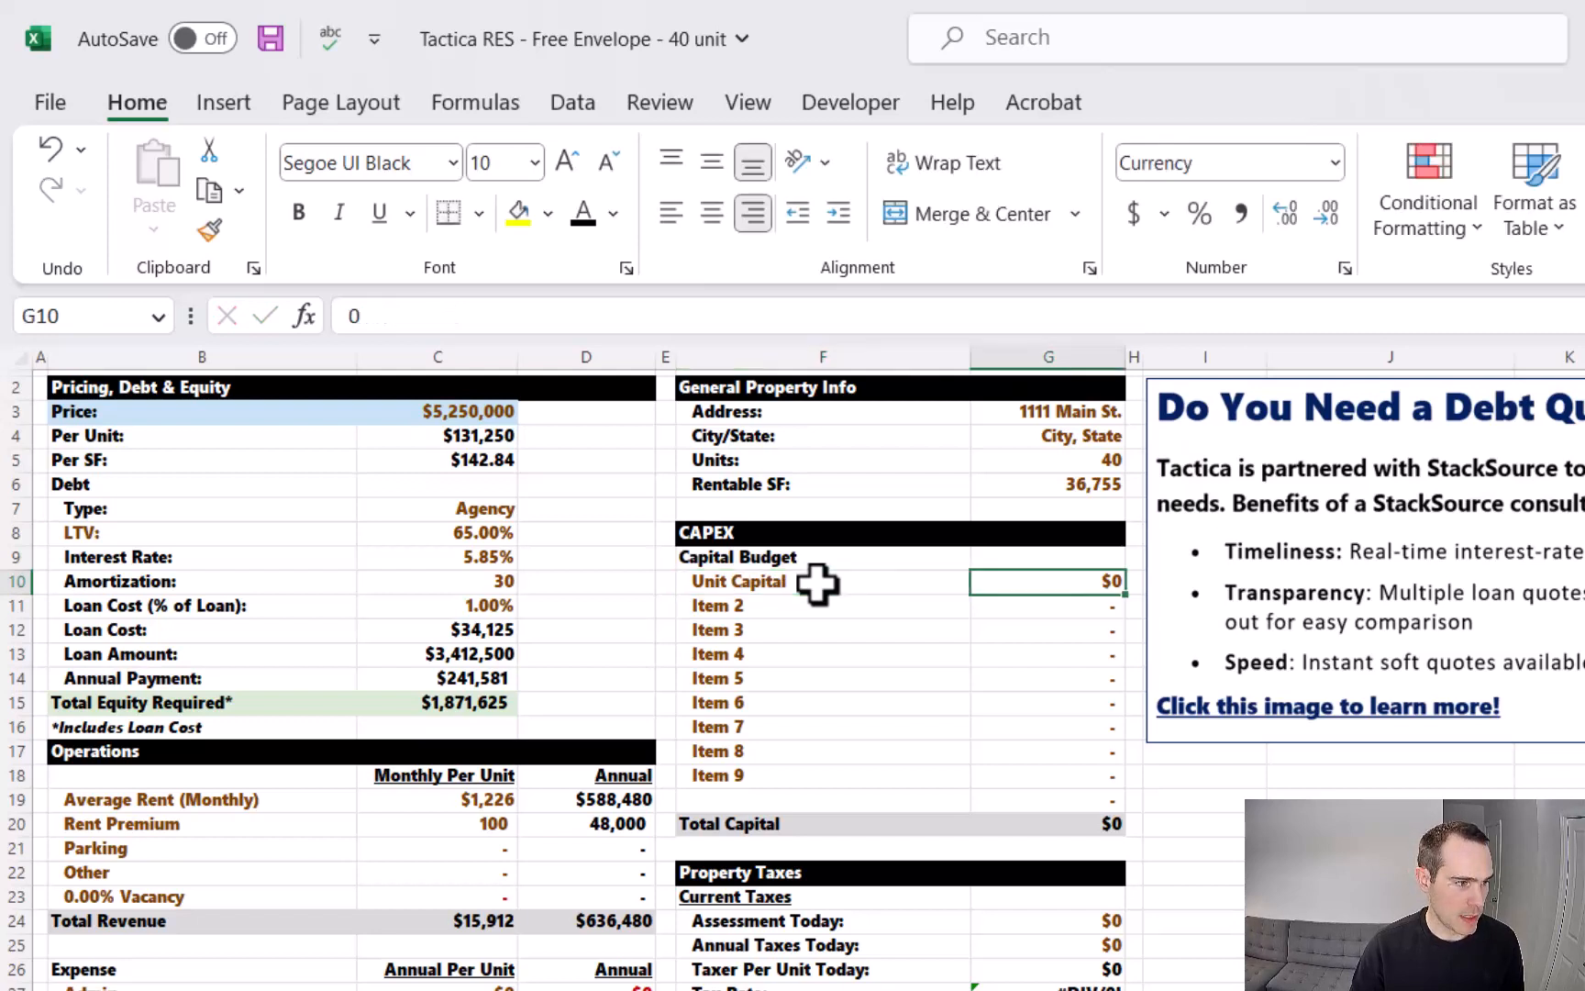
text(=4)
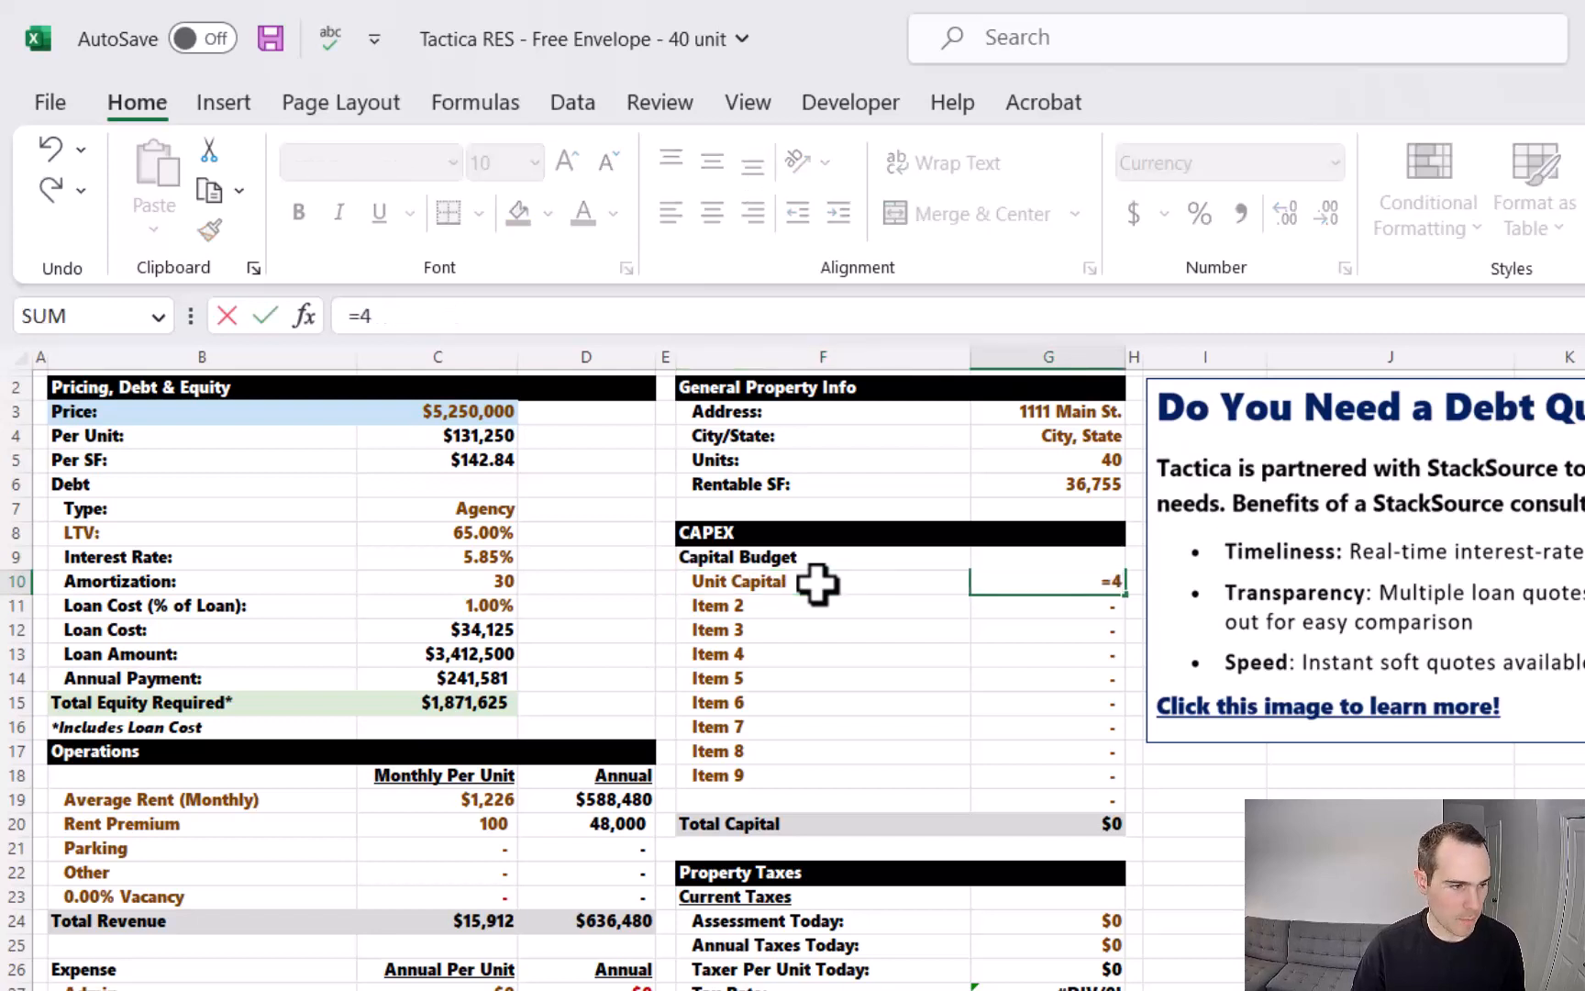
text(0*7500)
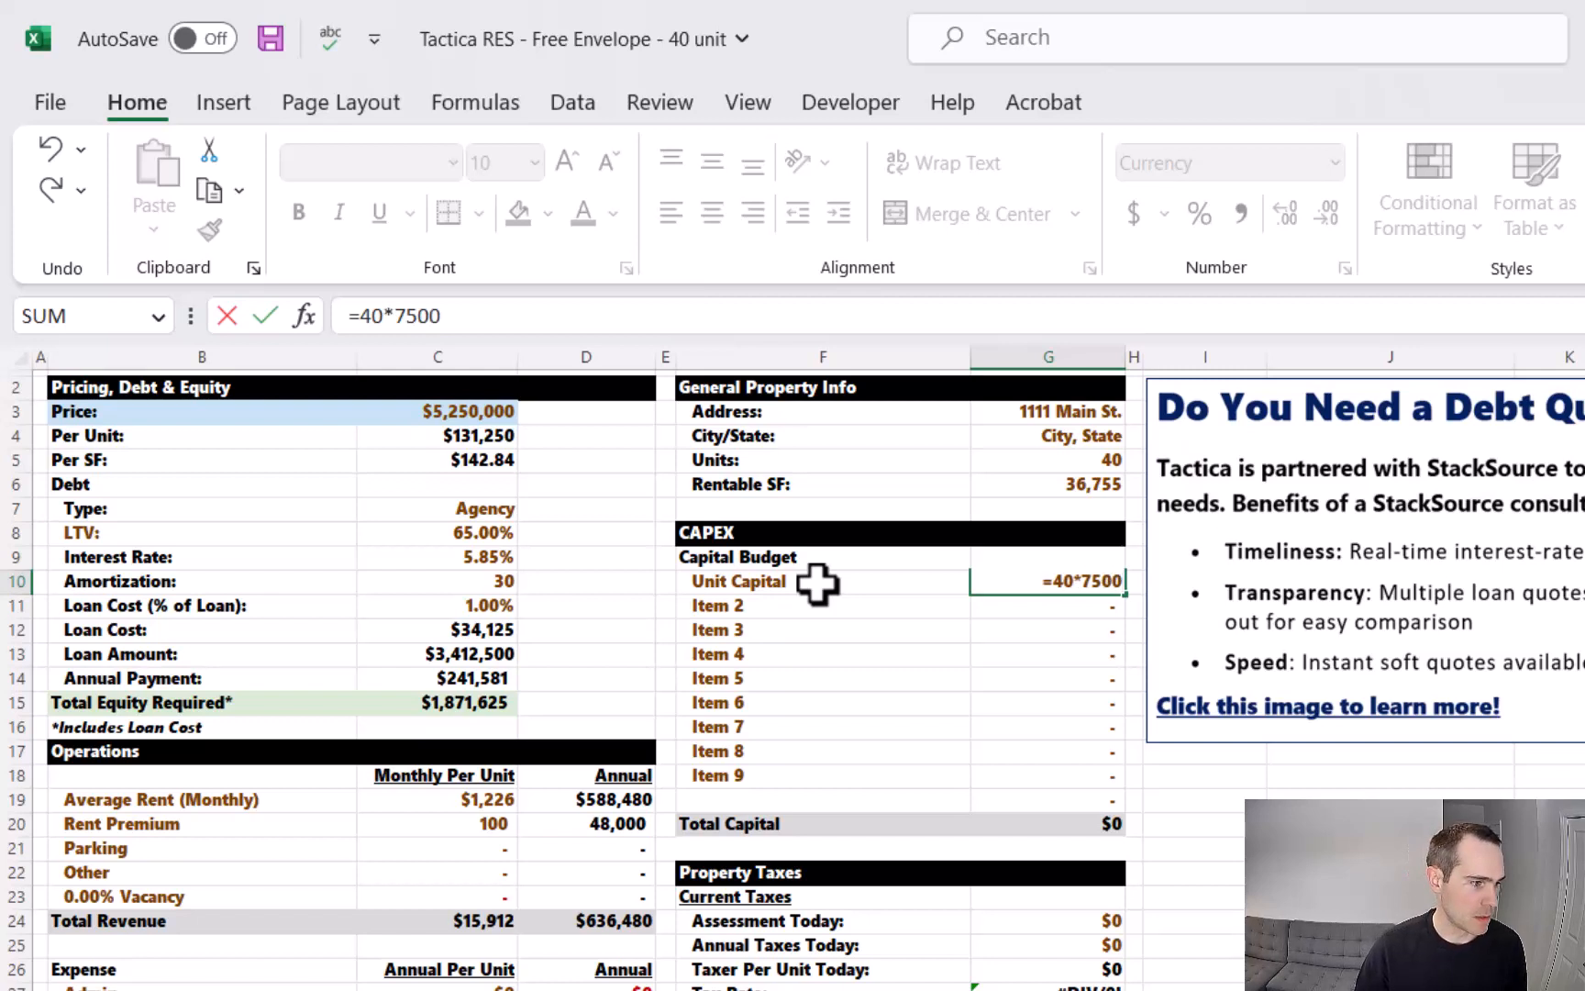
key(Return)
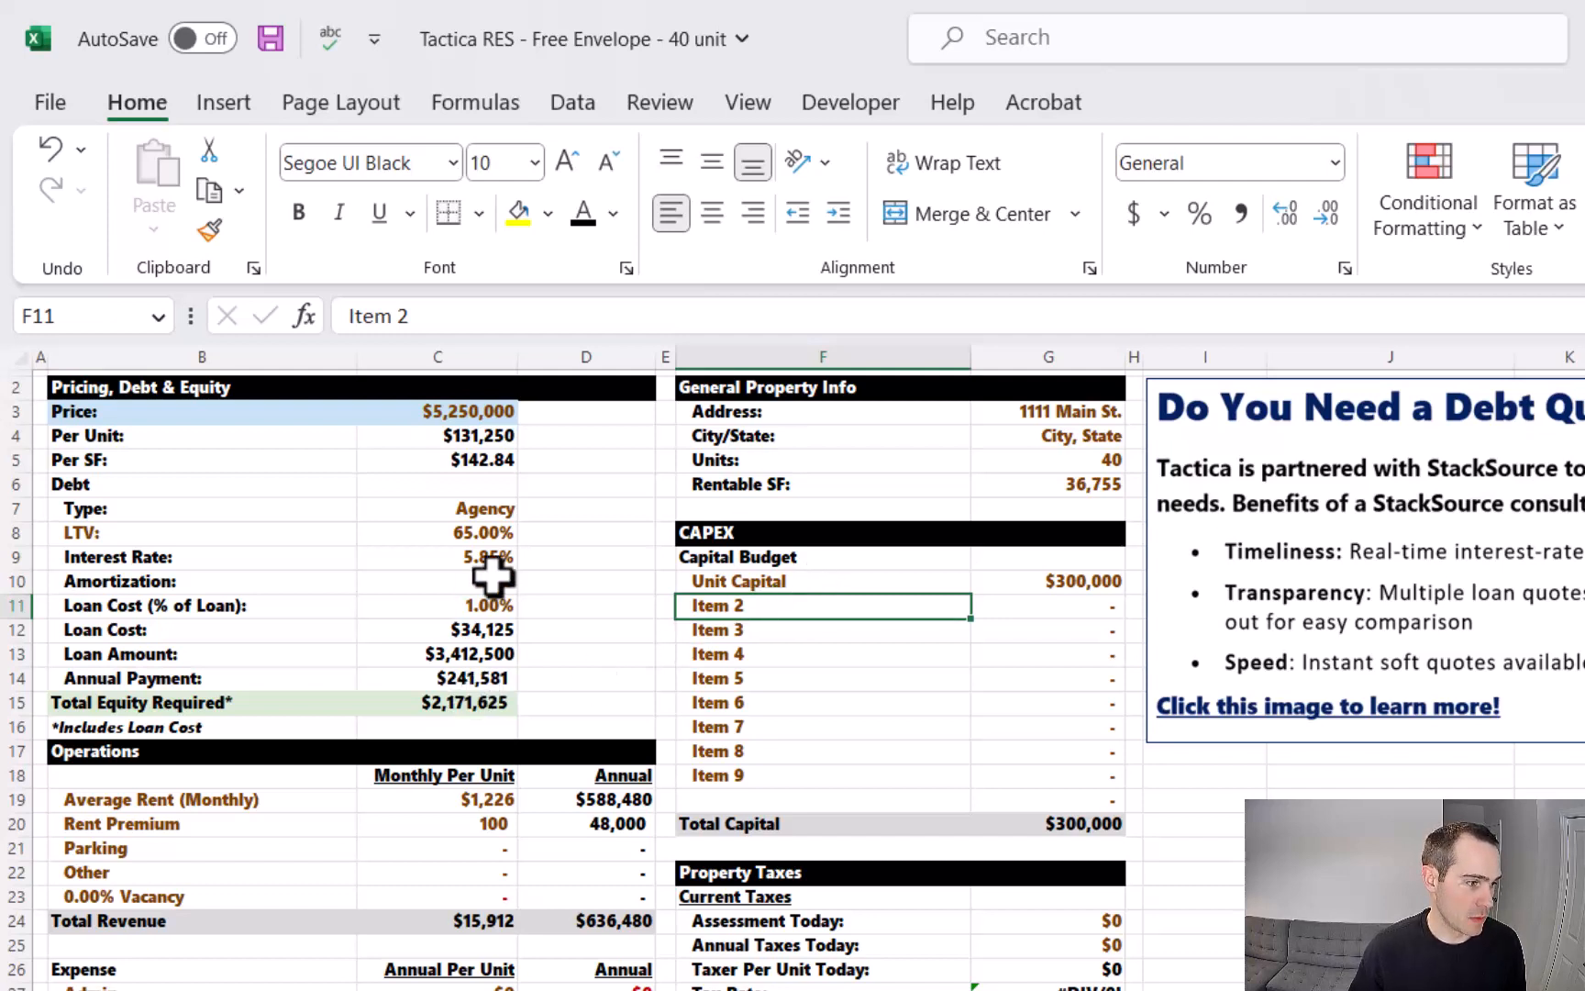
Examine the debt type, Total Equity Required, Unit Capital amount, and the Parking and Other revenue cells.
click(493, 506)
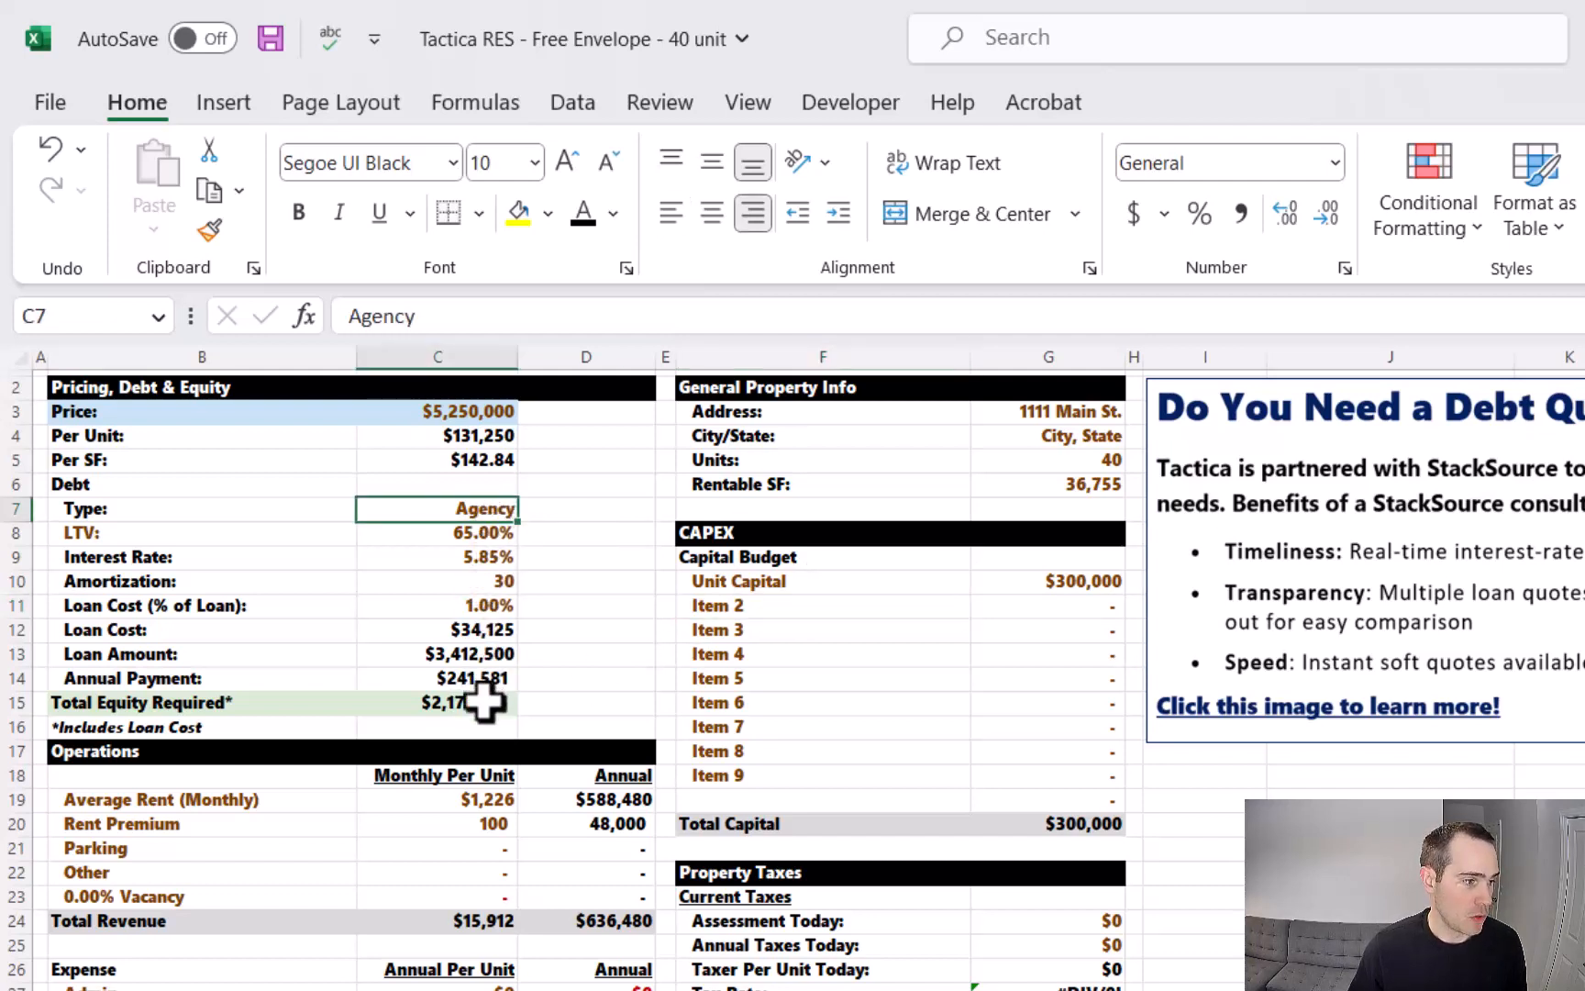
click(478, 699)
click(1084, 579)
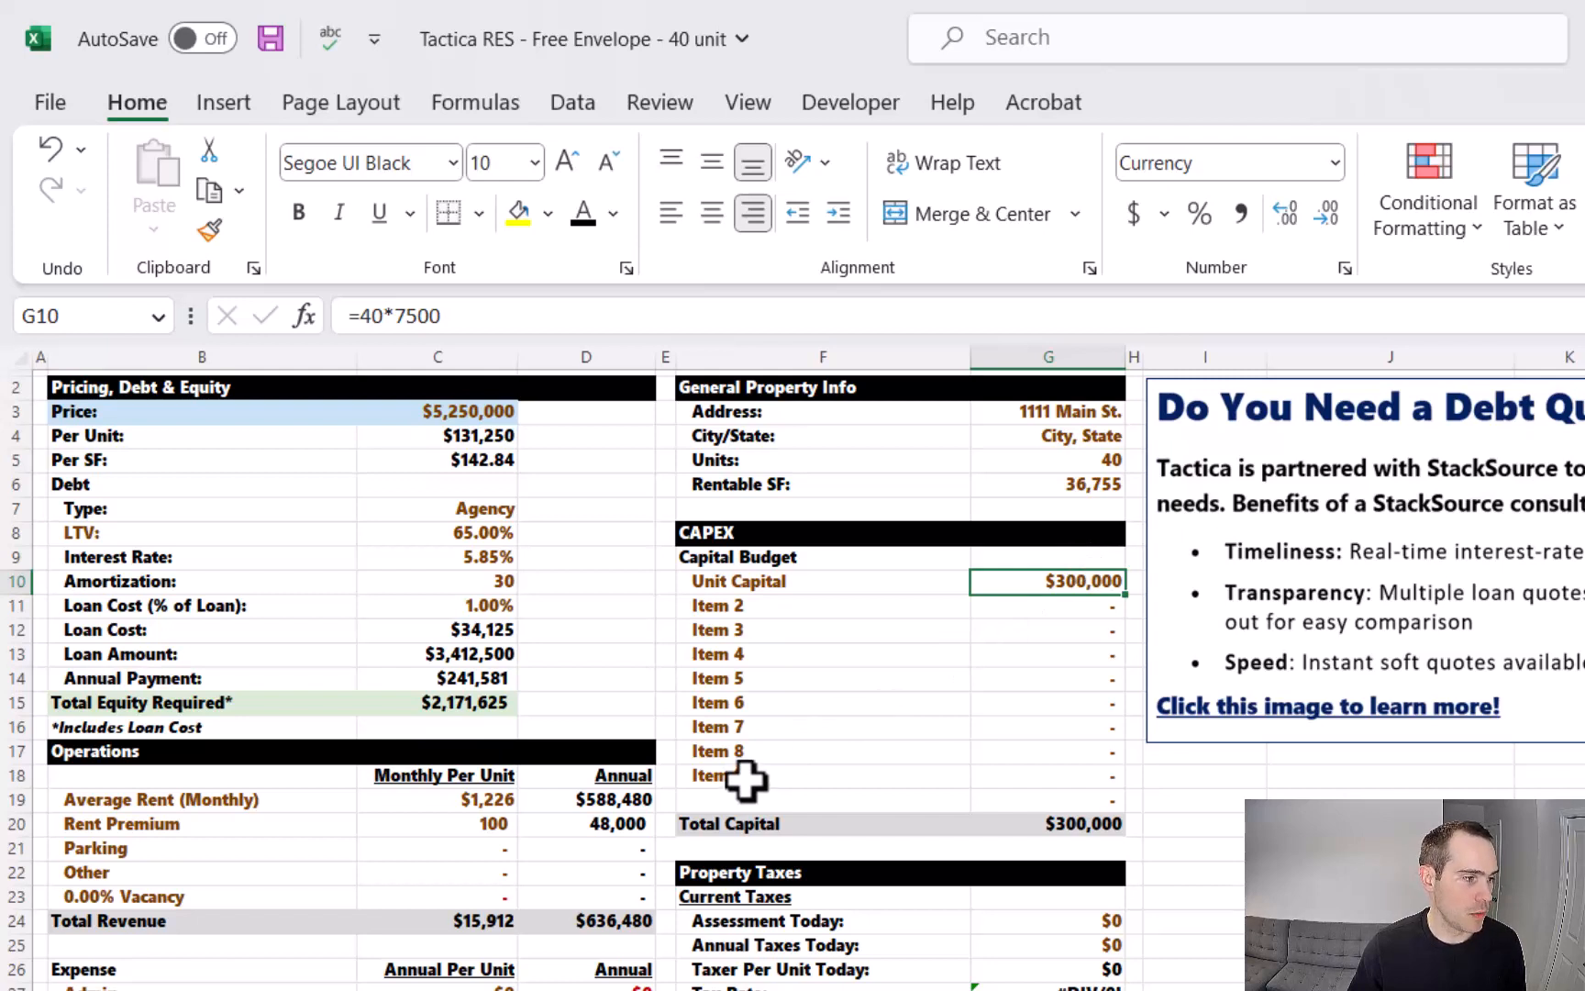
drag(483, 852, 475, 870)
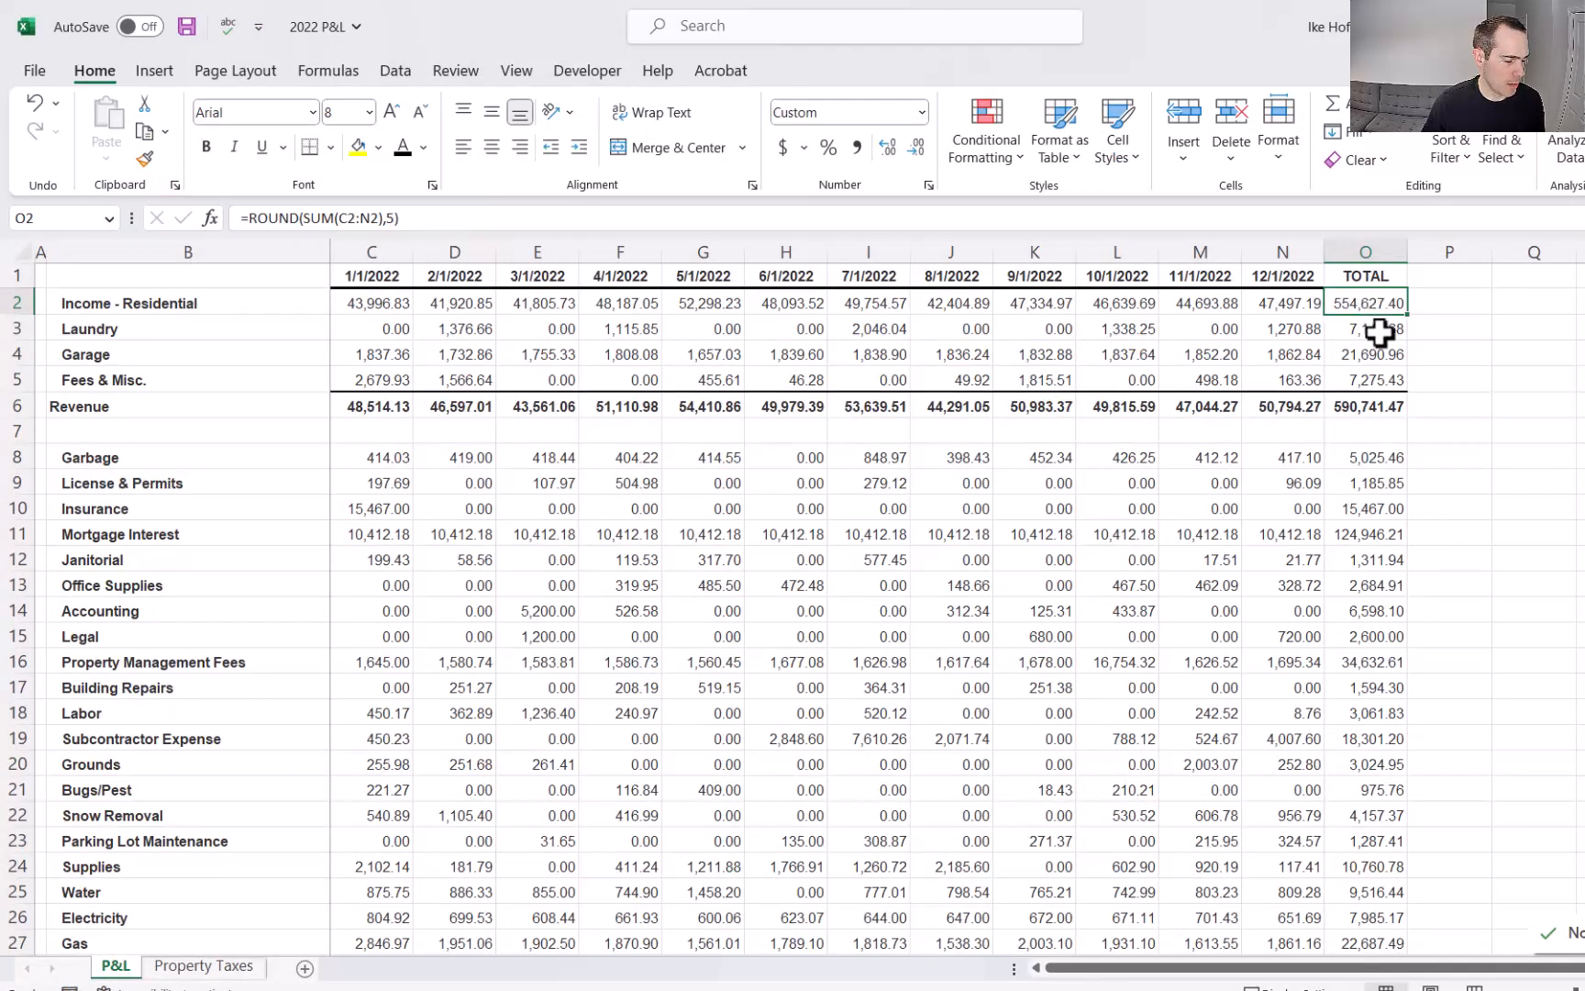
In the 2022 P&L workbook, calculate monthly laundry income per unit in P3 with =O3/12/40.
drag(1376, 328, 1377, 381)
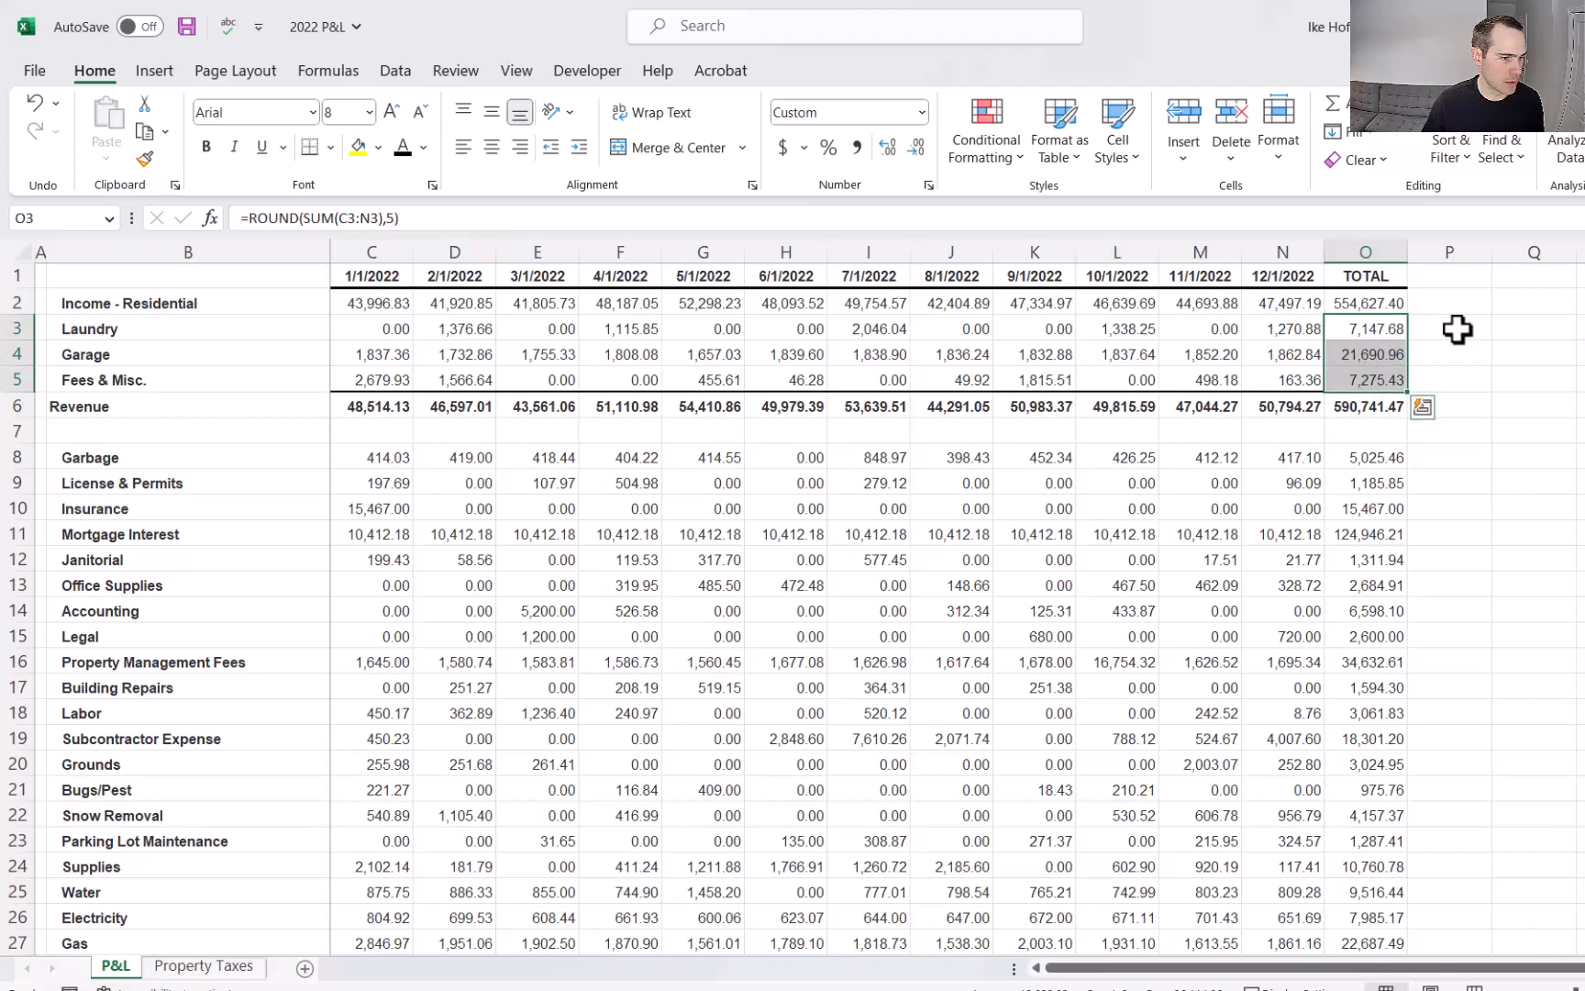
click(1458, 329)
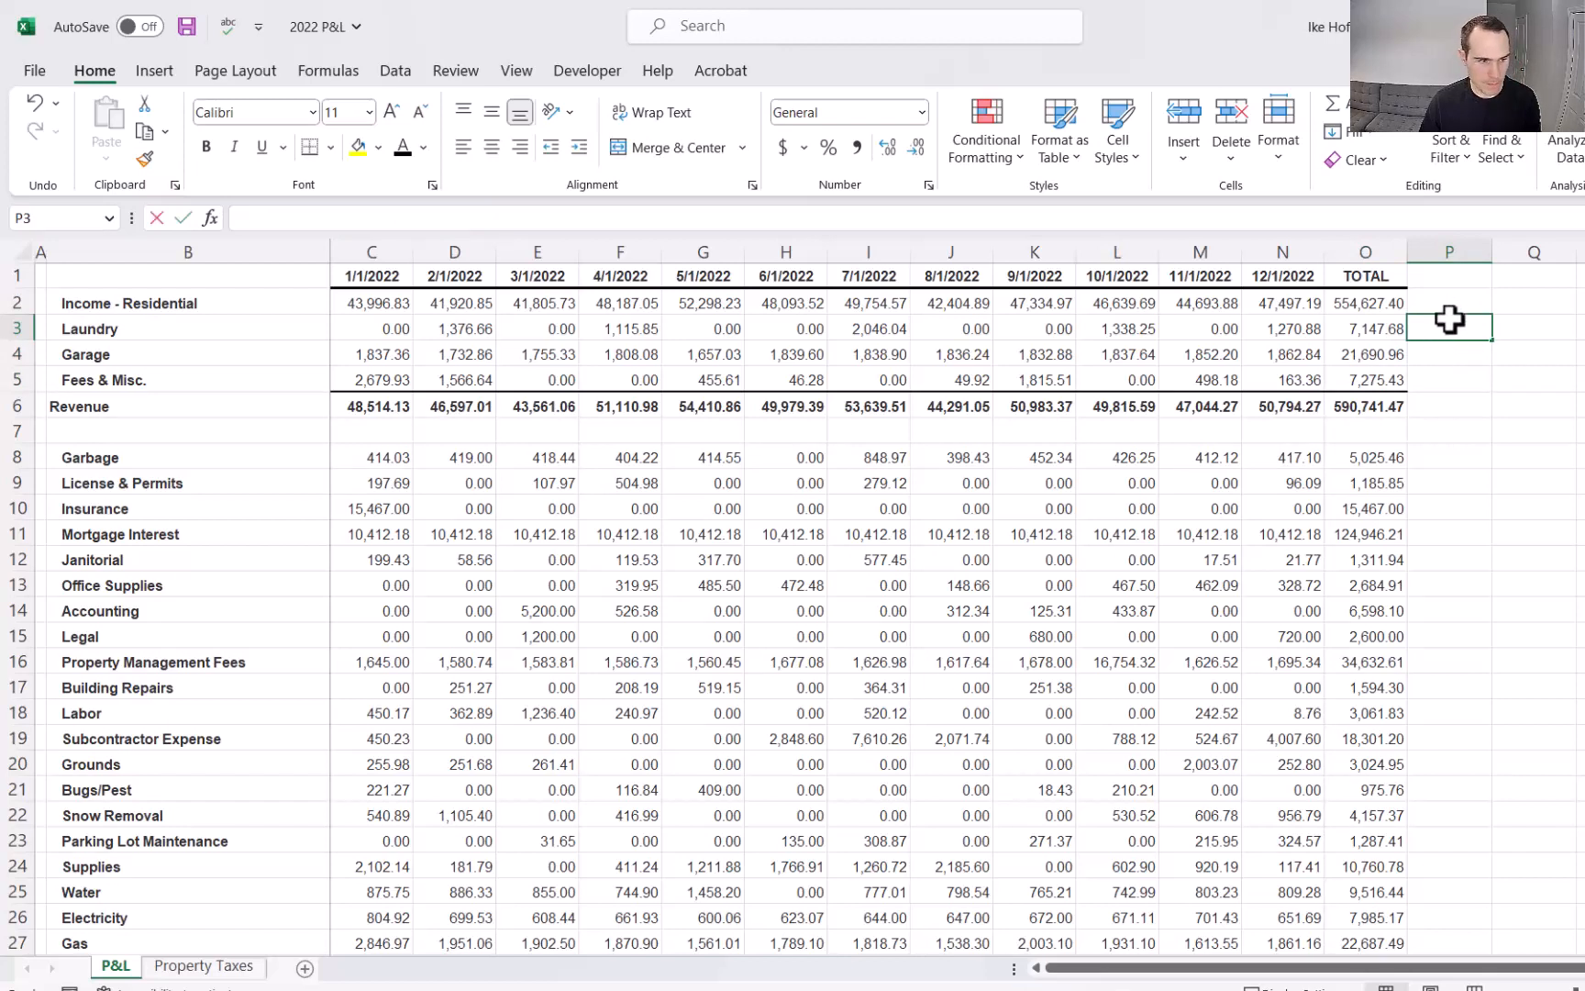
text(=O3/12)
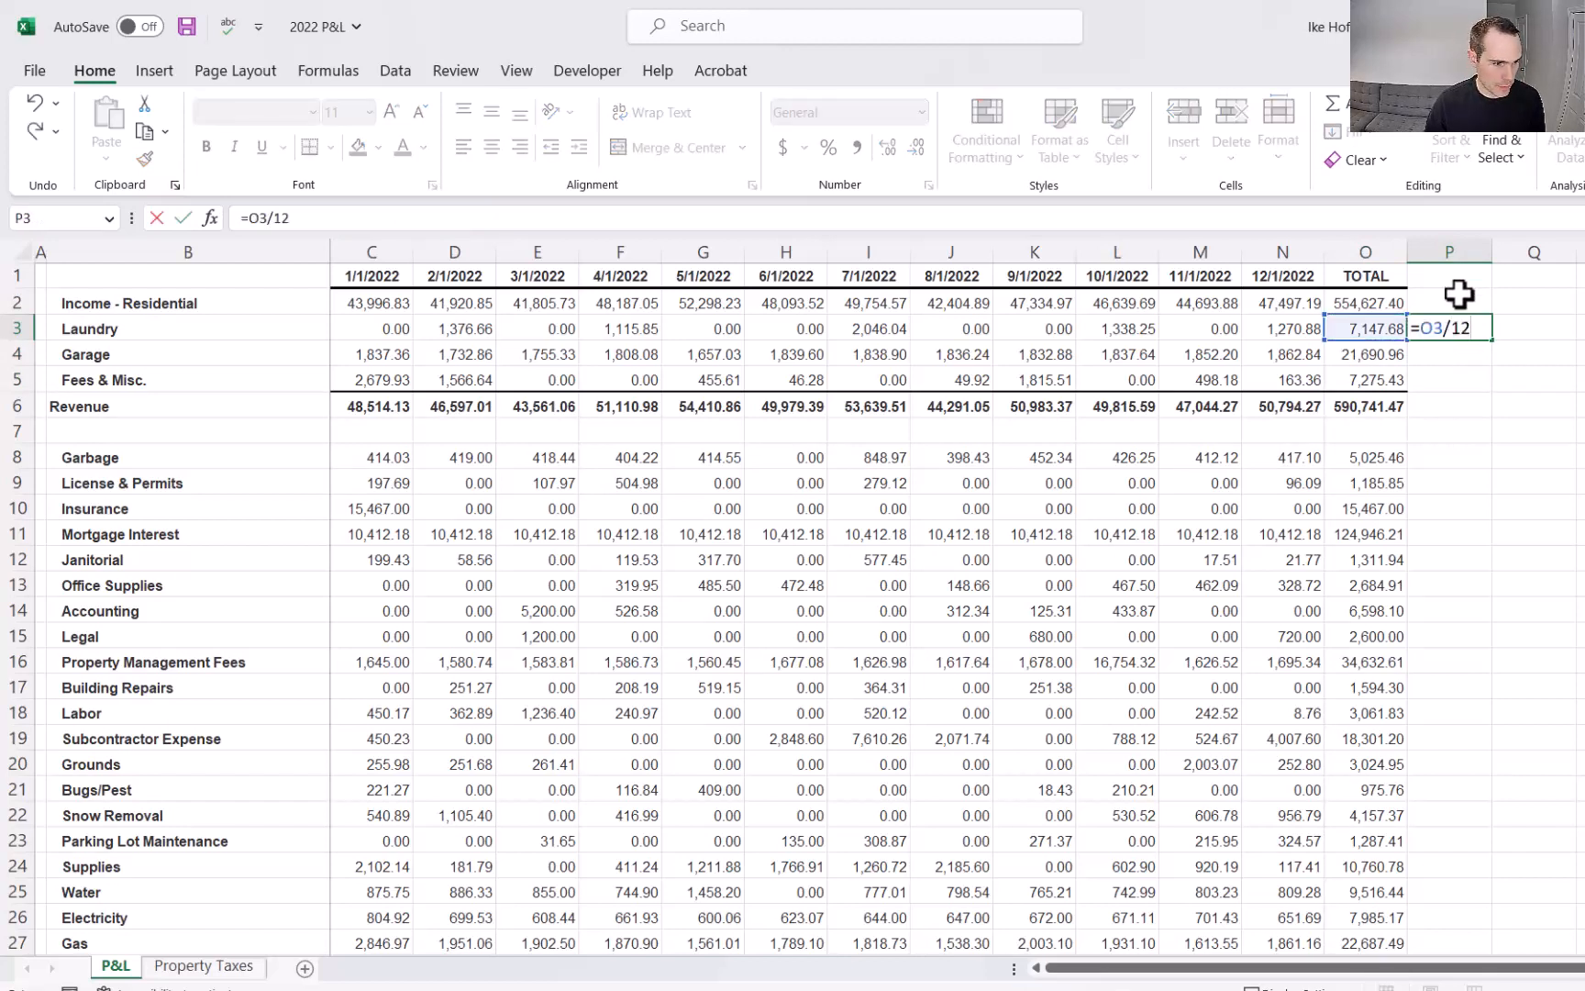
text(/40)
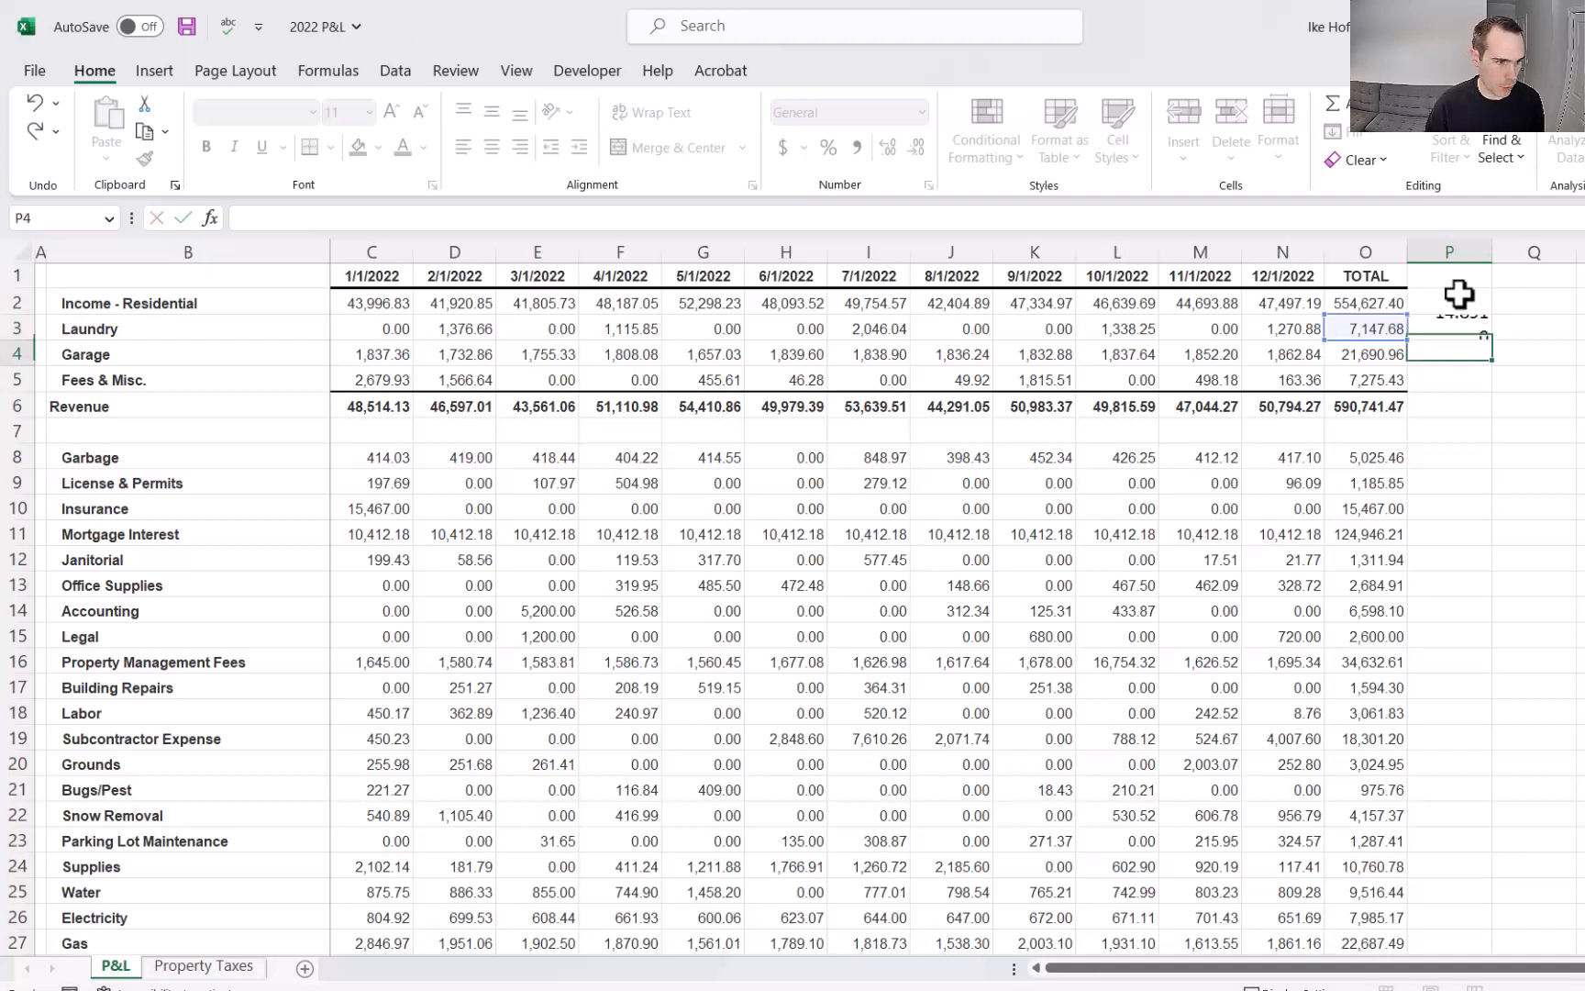
Fill the monthly per-unit formula from P3 down to P5 for Garage and Fees & Misc., and review the three results.
key(Return)
click(1472, 332)
drag(1492, 341, 1498, 391)
click(1479, 358)
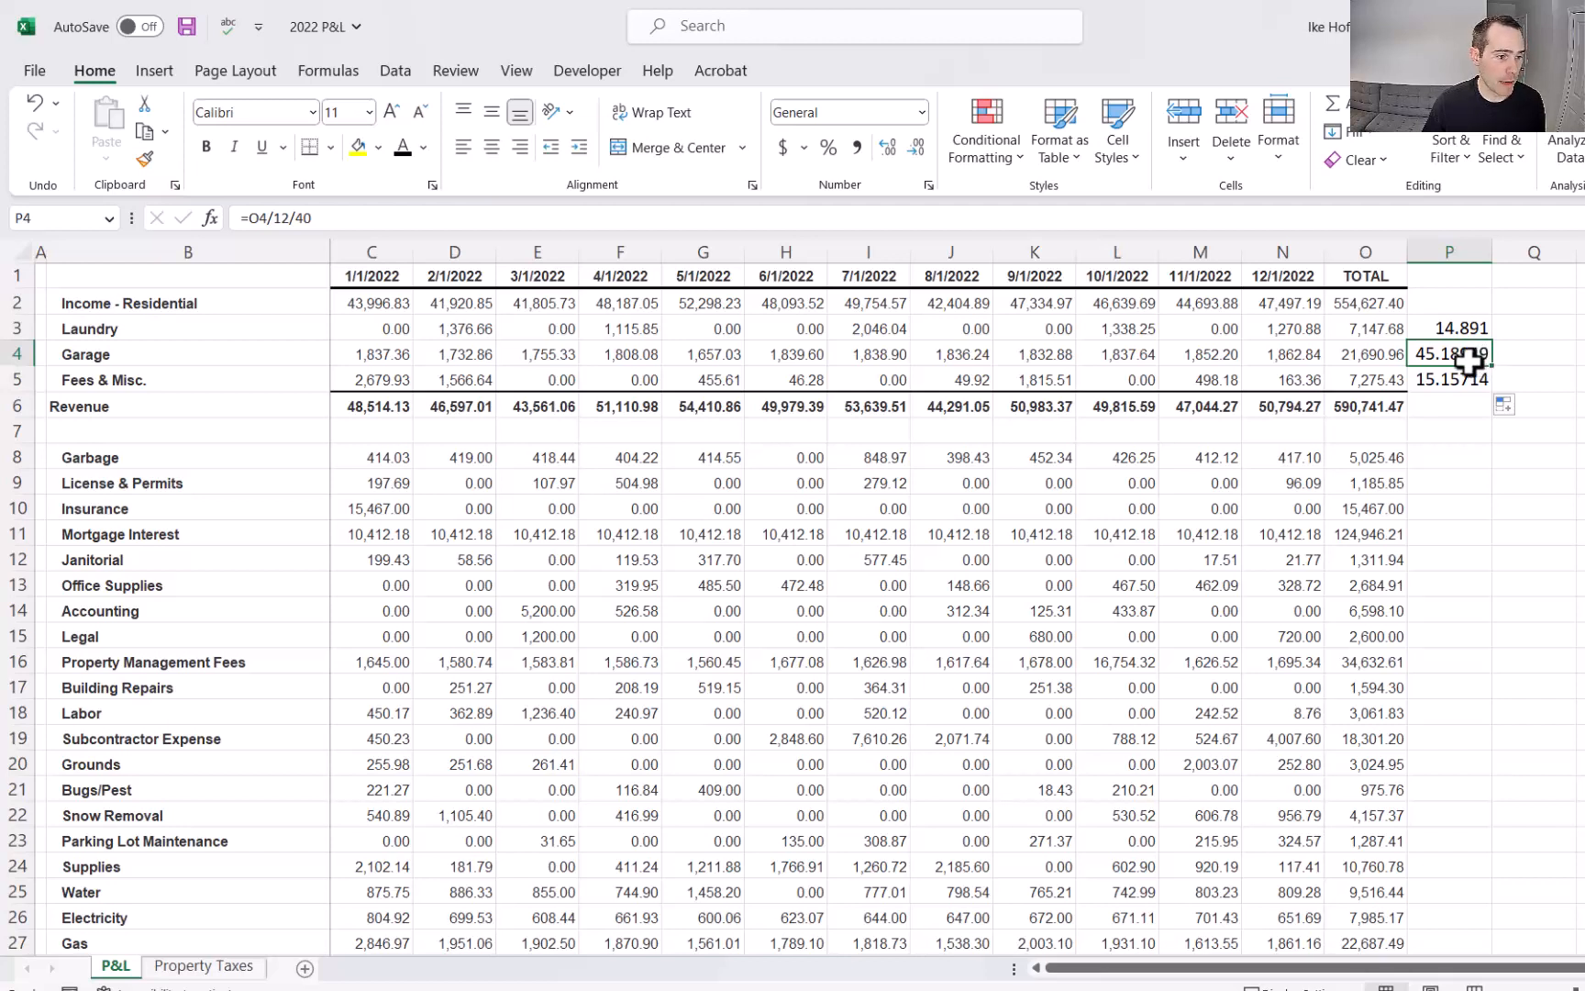
click(1459, 327)
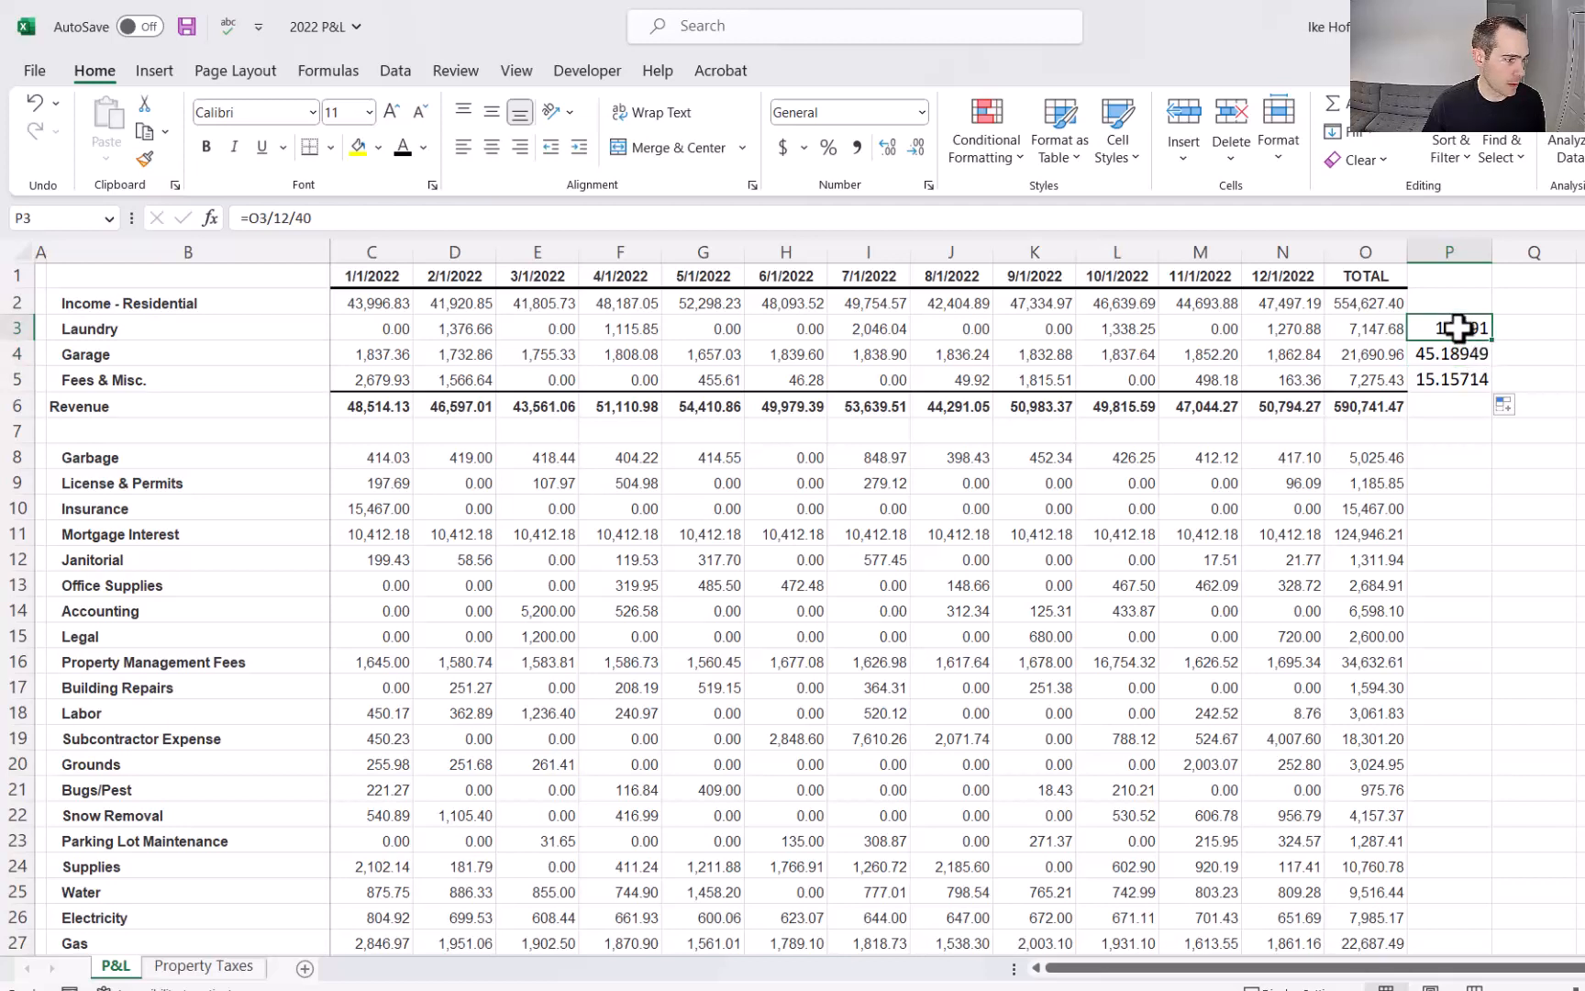
click(1458, 386)
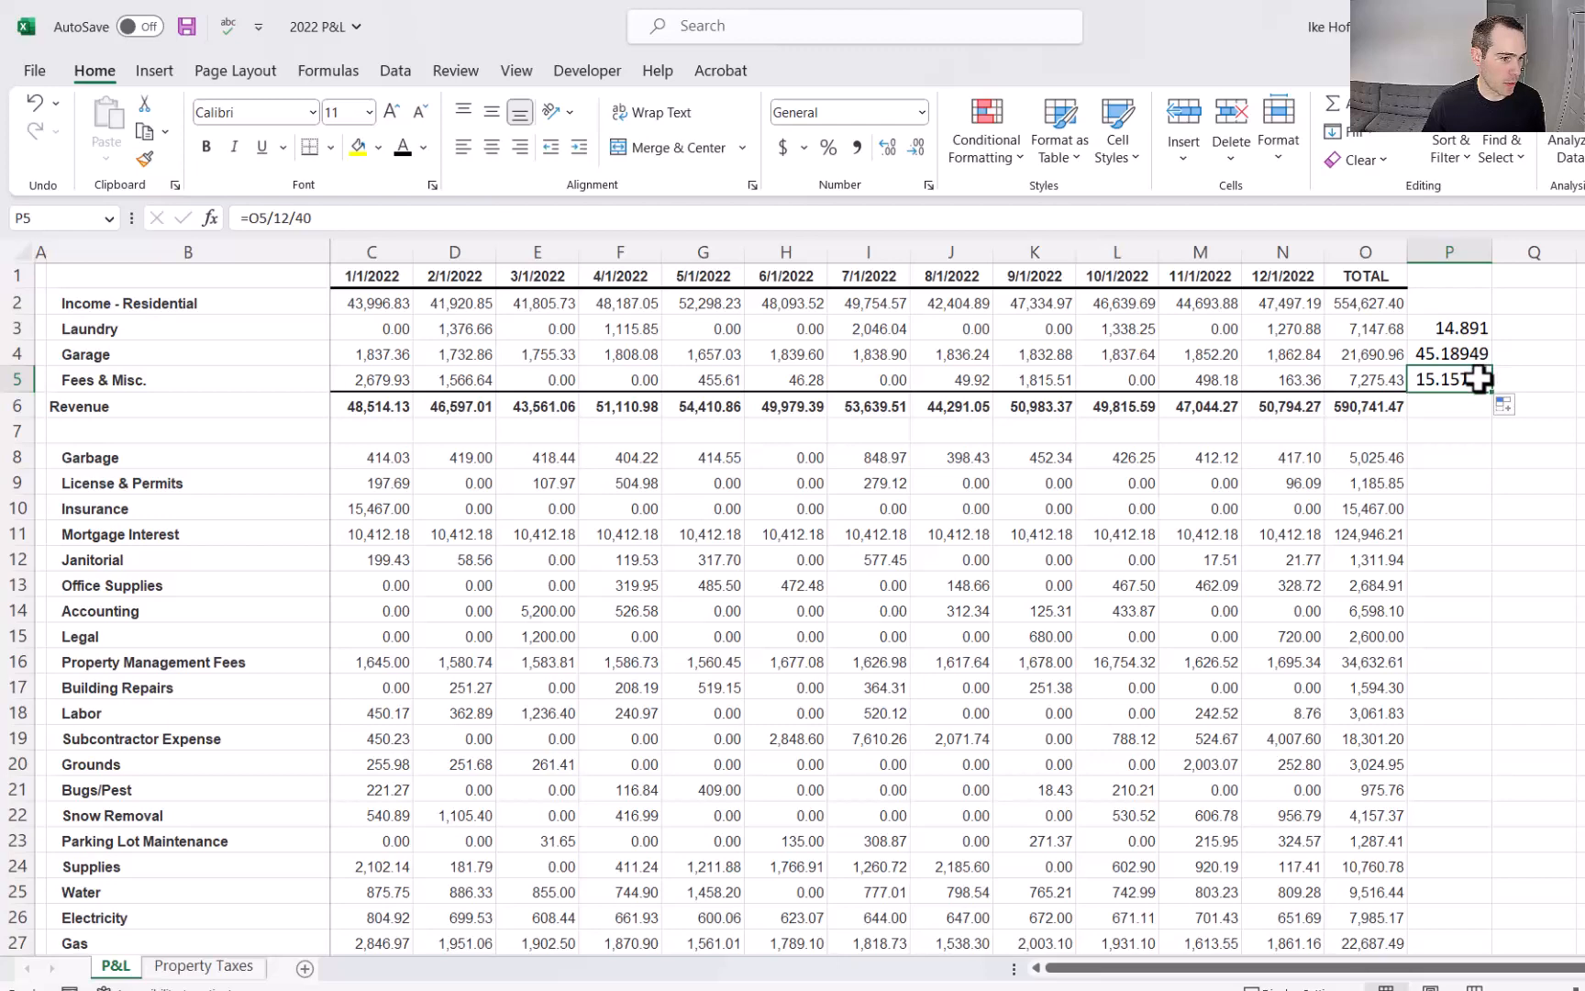
click(1530, 346)
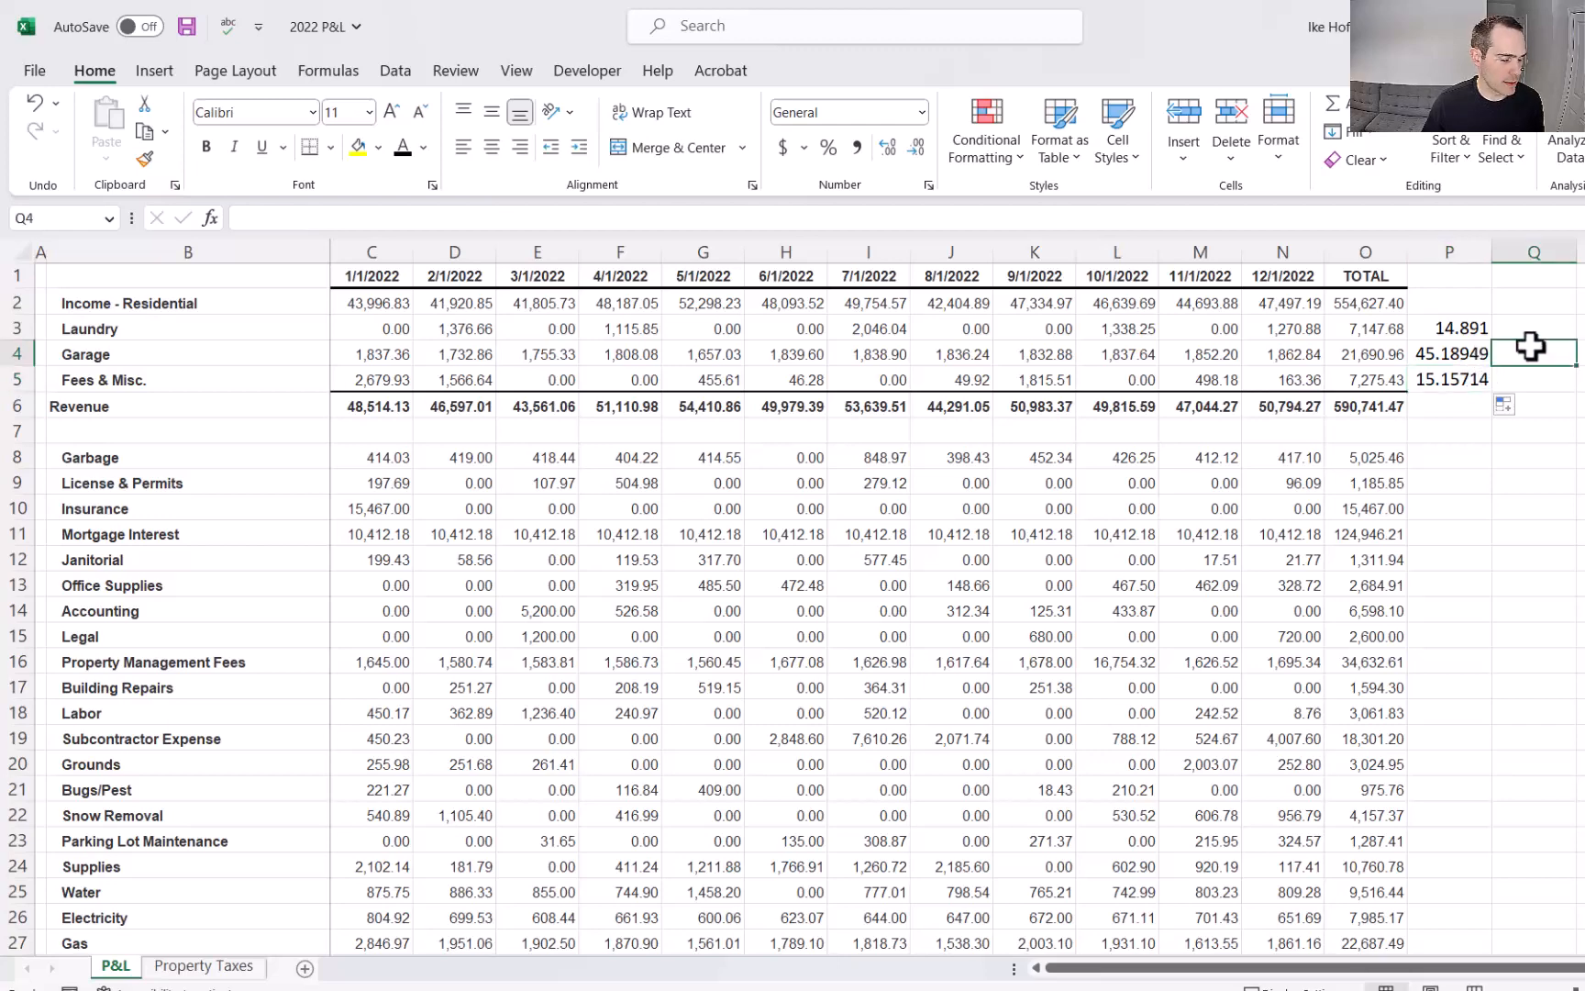
In the Analysis workbook, set monthly per-unit Parking income to 45 and Other income to 30.
key(alt+Tab)
click(344, 583)
text(45)
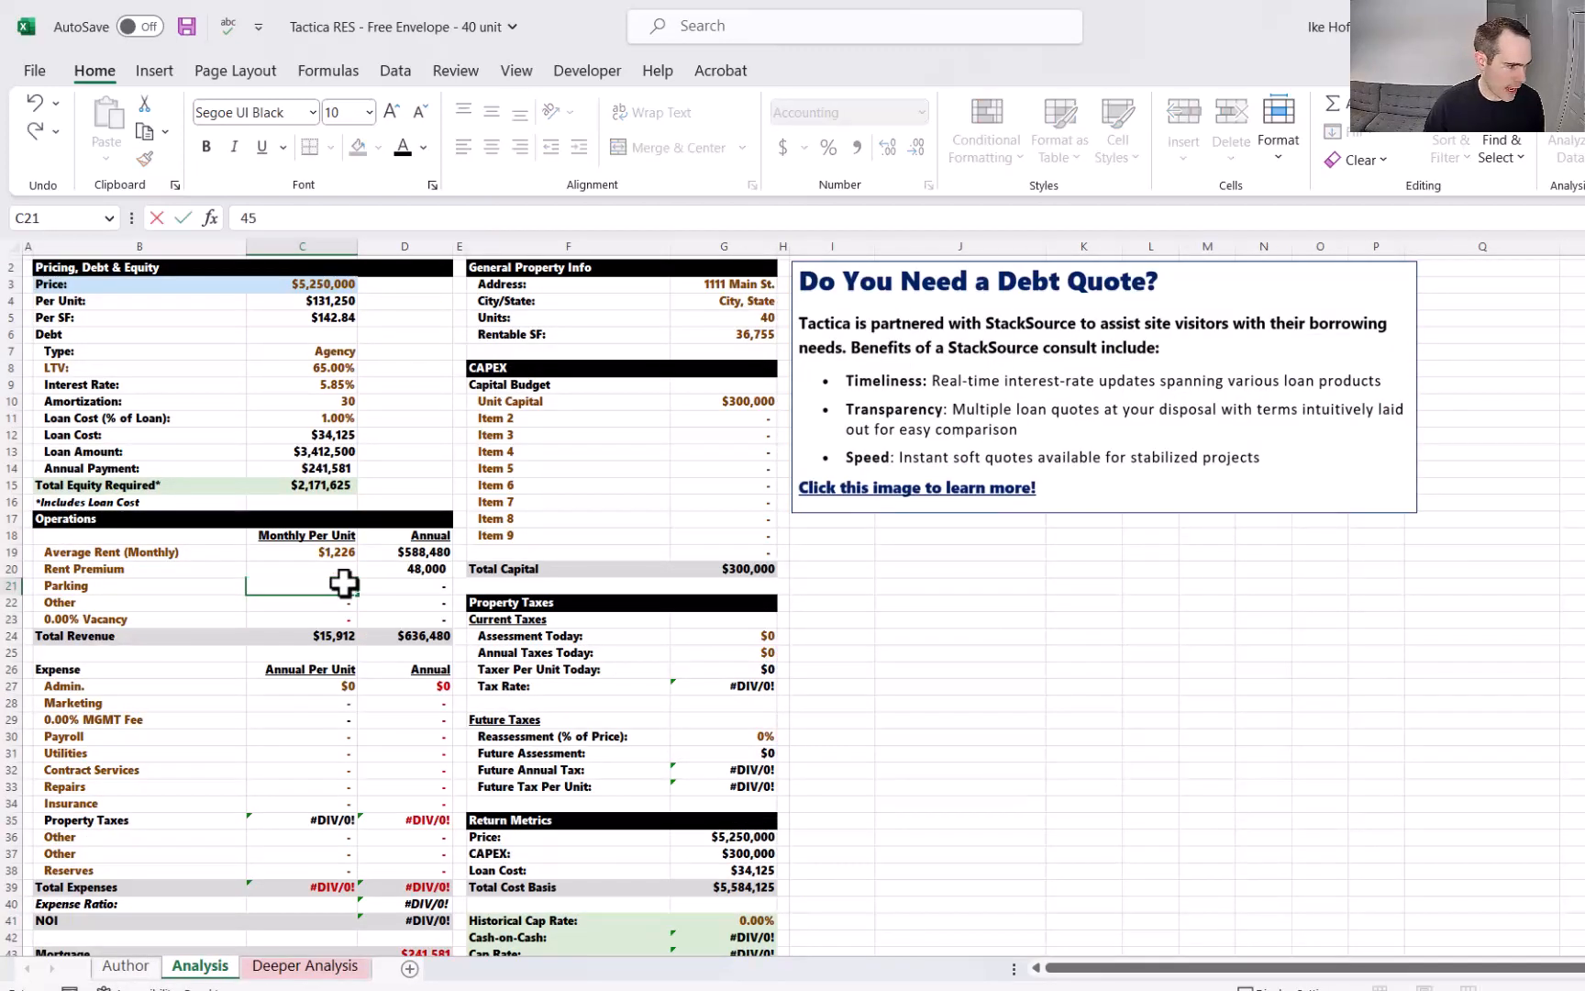
key(Return)
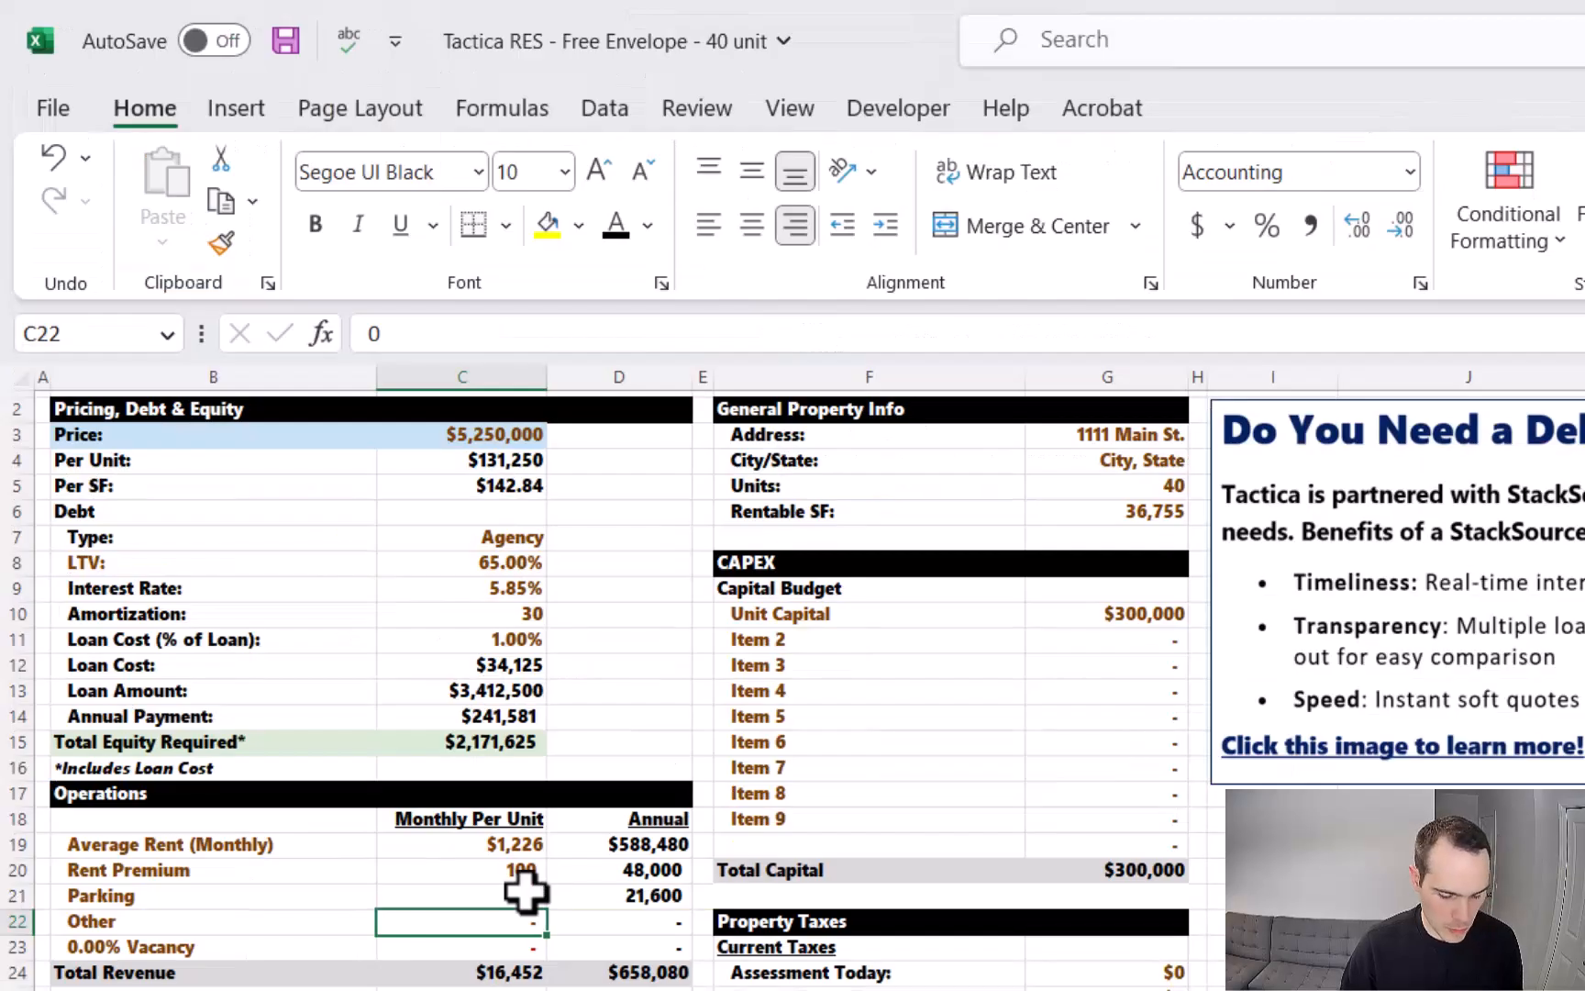
text(3)
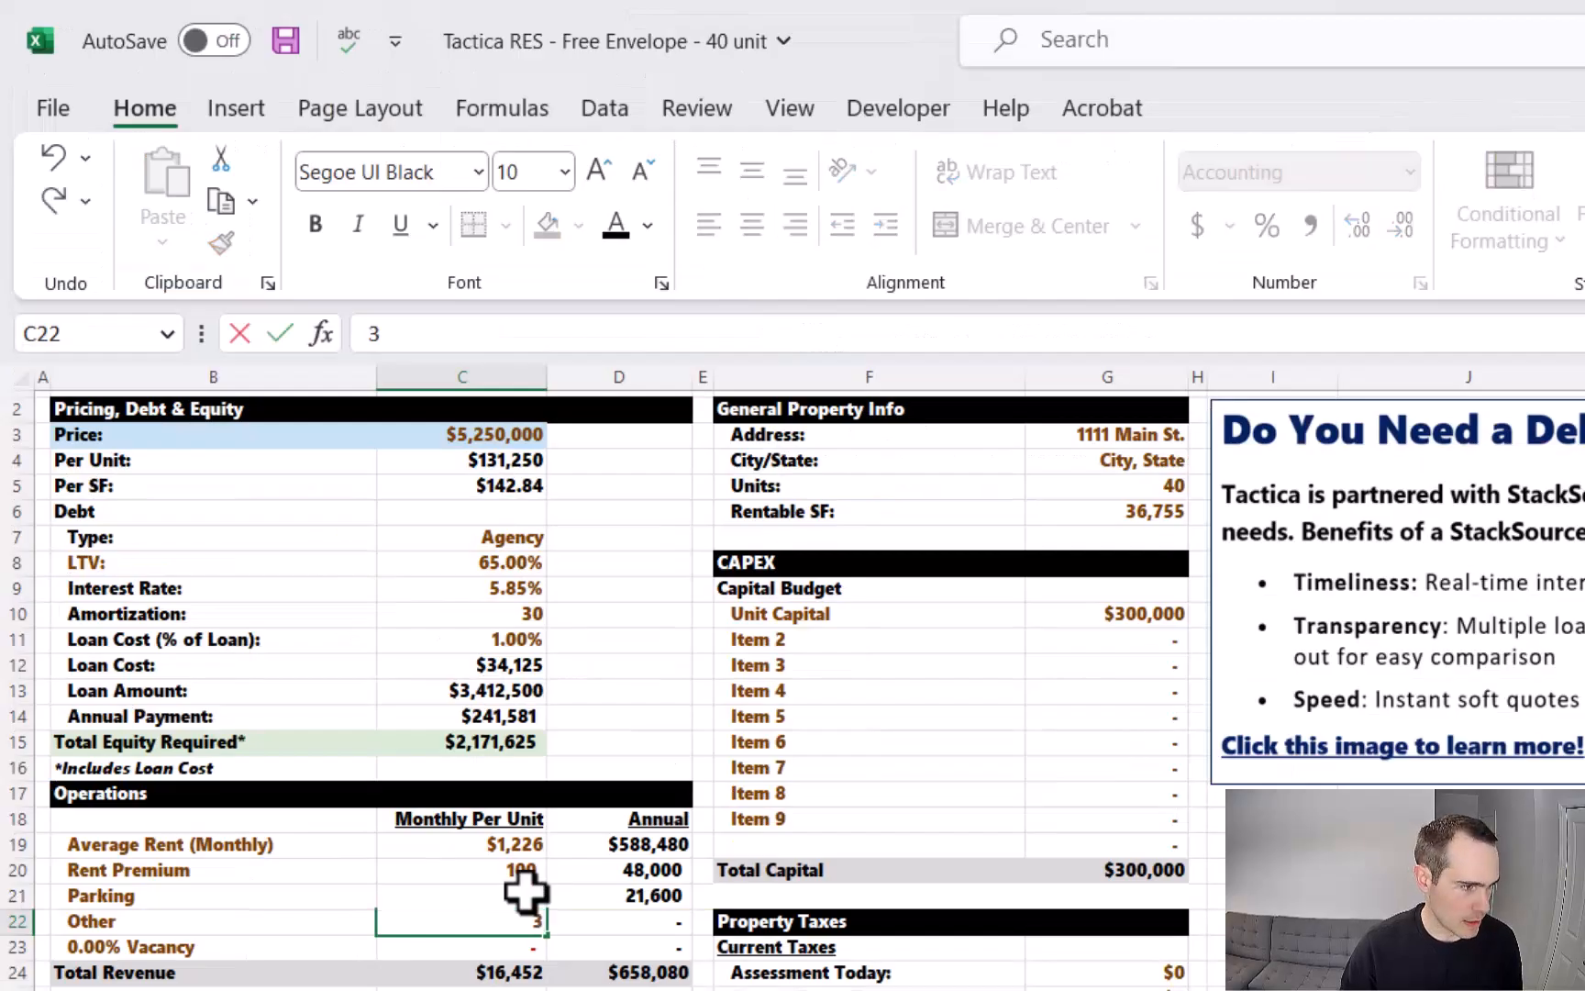
text(0)
key(Return)
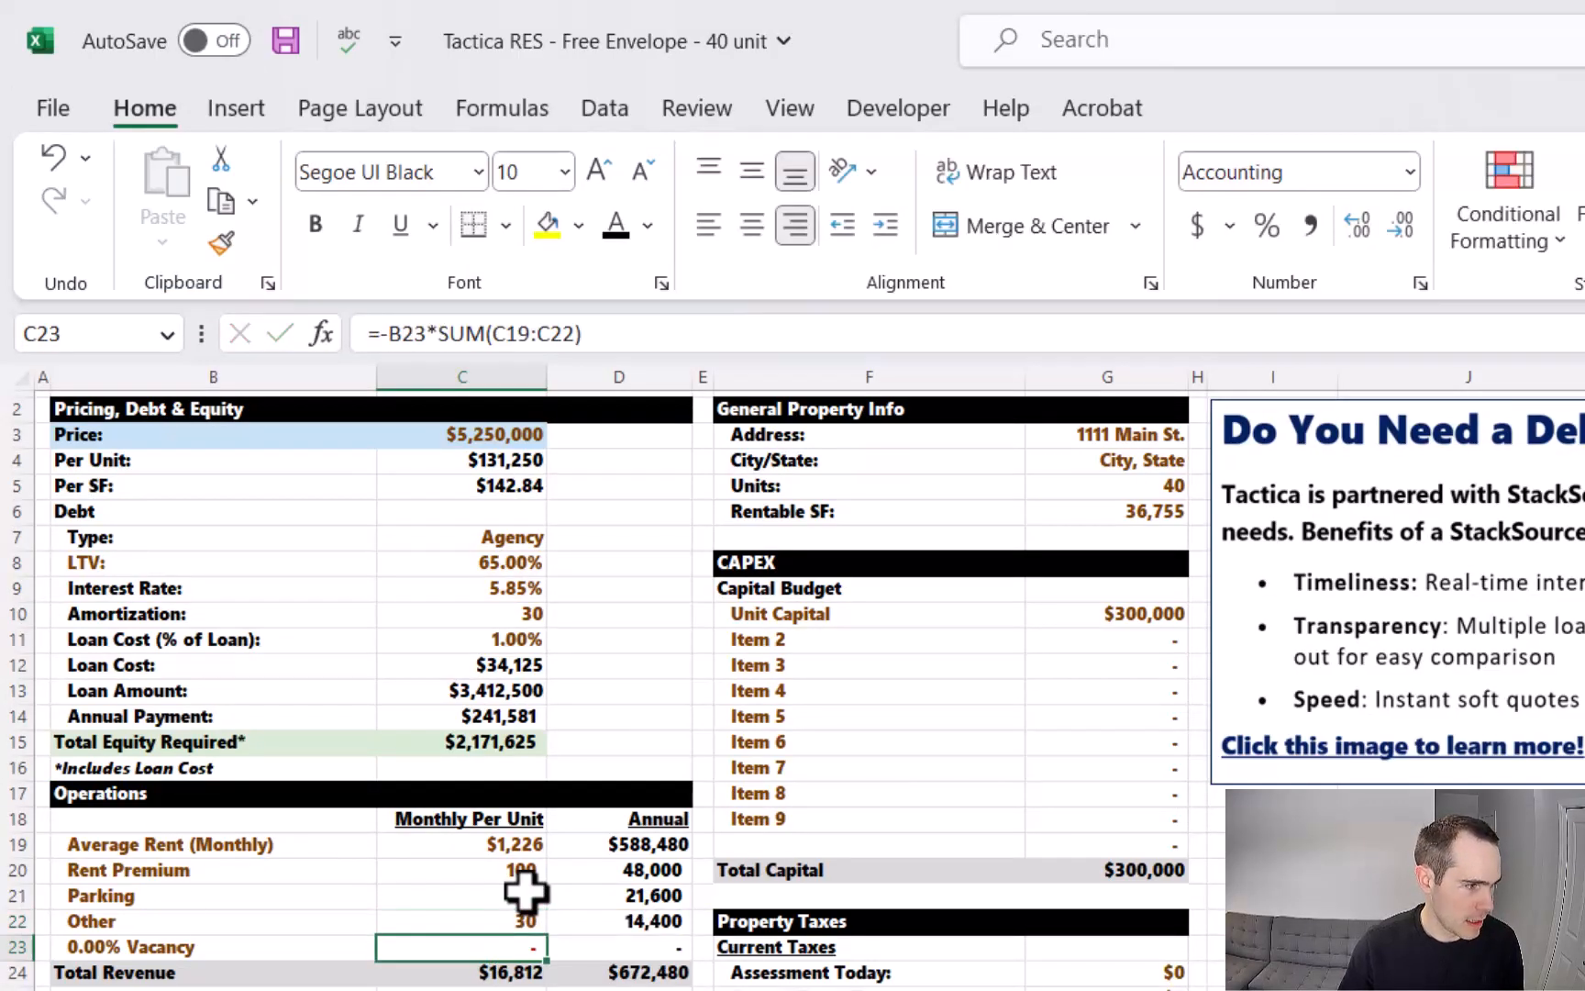
Set the vacancy rate in the Operations section to 5%.
click(78, 948)
text(5)
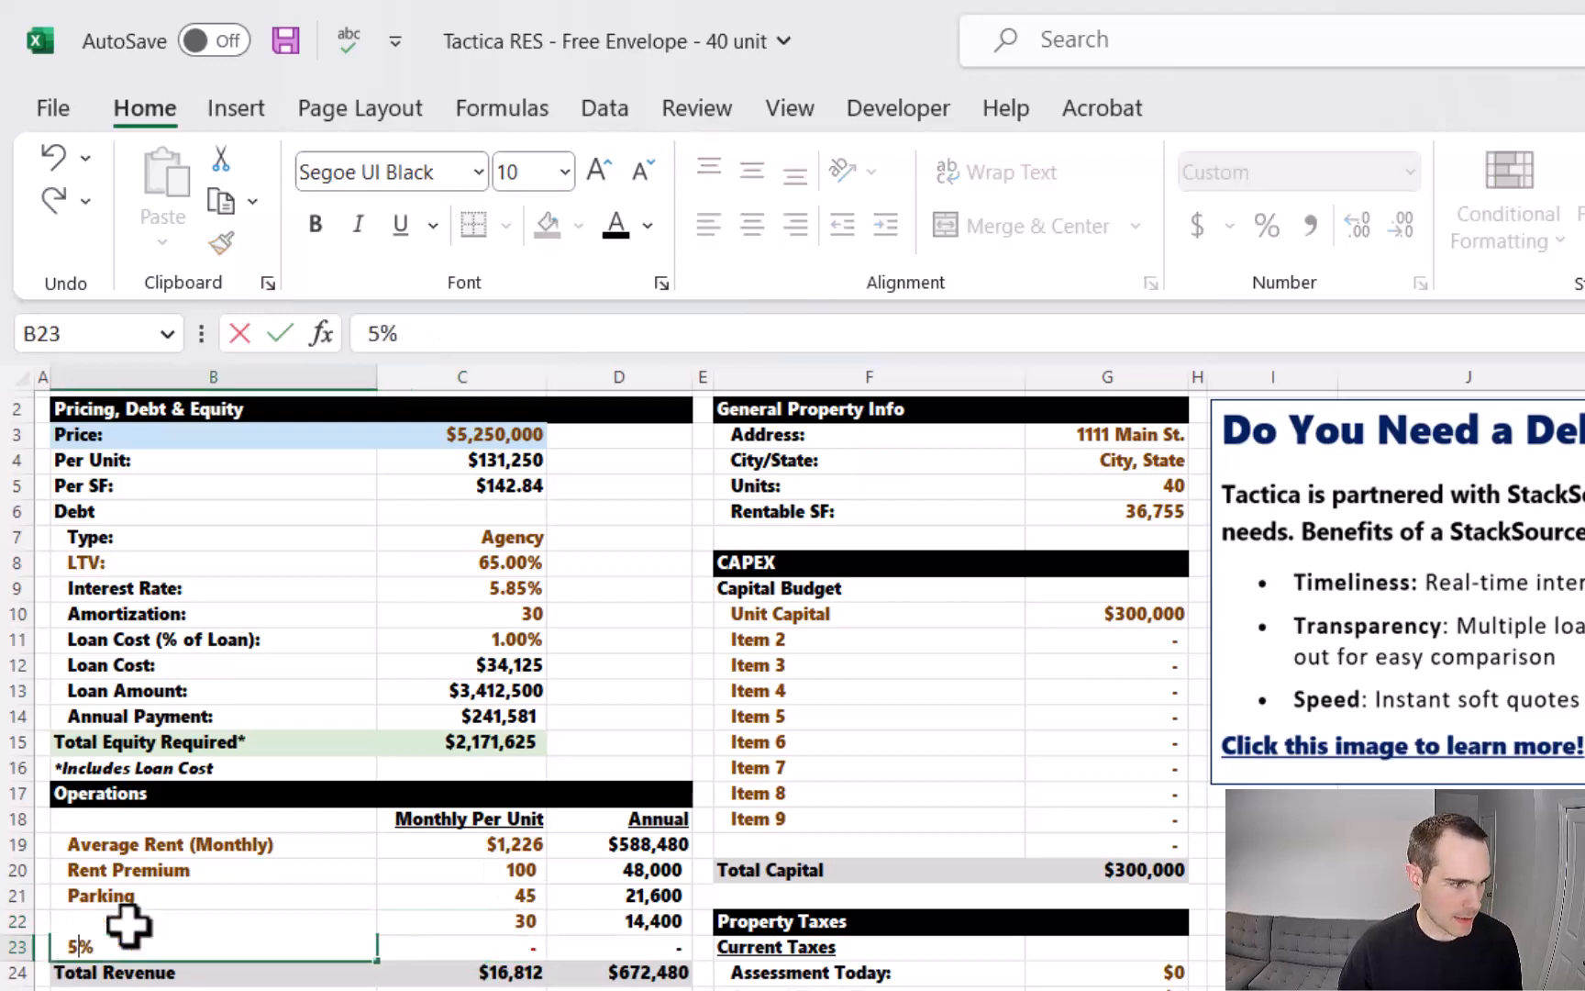
key(Return)
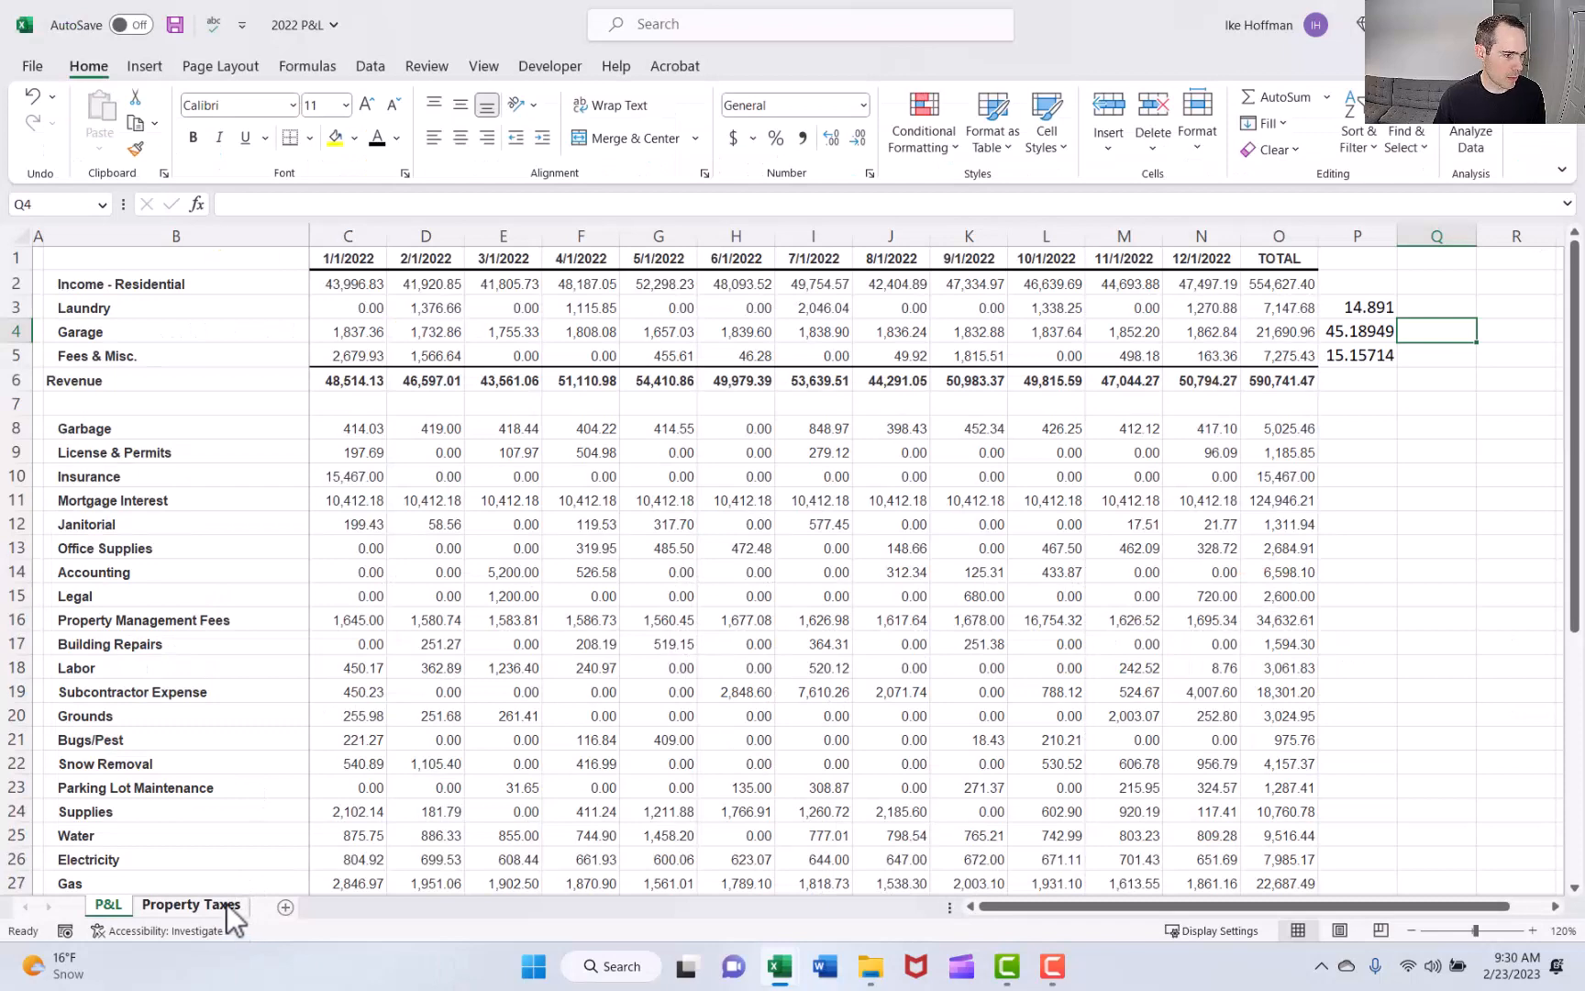
Copy the 2022 Assessment, 2023 Payable and Rate table (B2:D3) from the Property Taxes sheet of the 2022 P&L workbook.
click(227, 906)
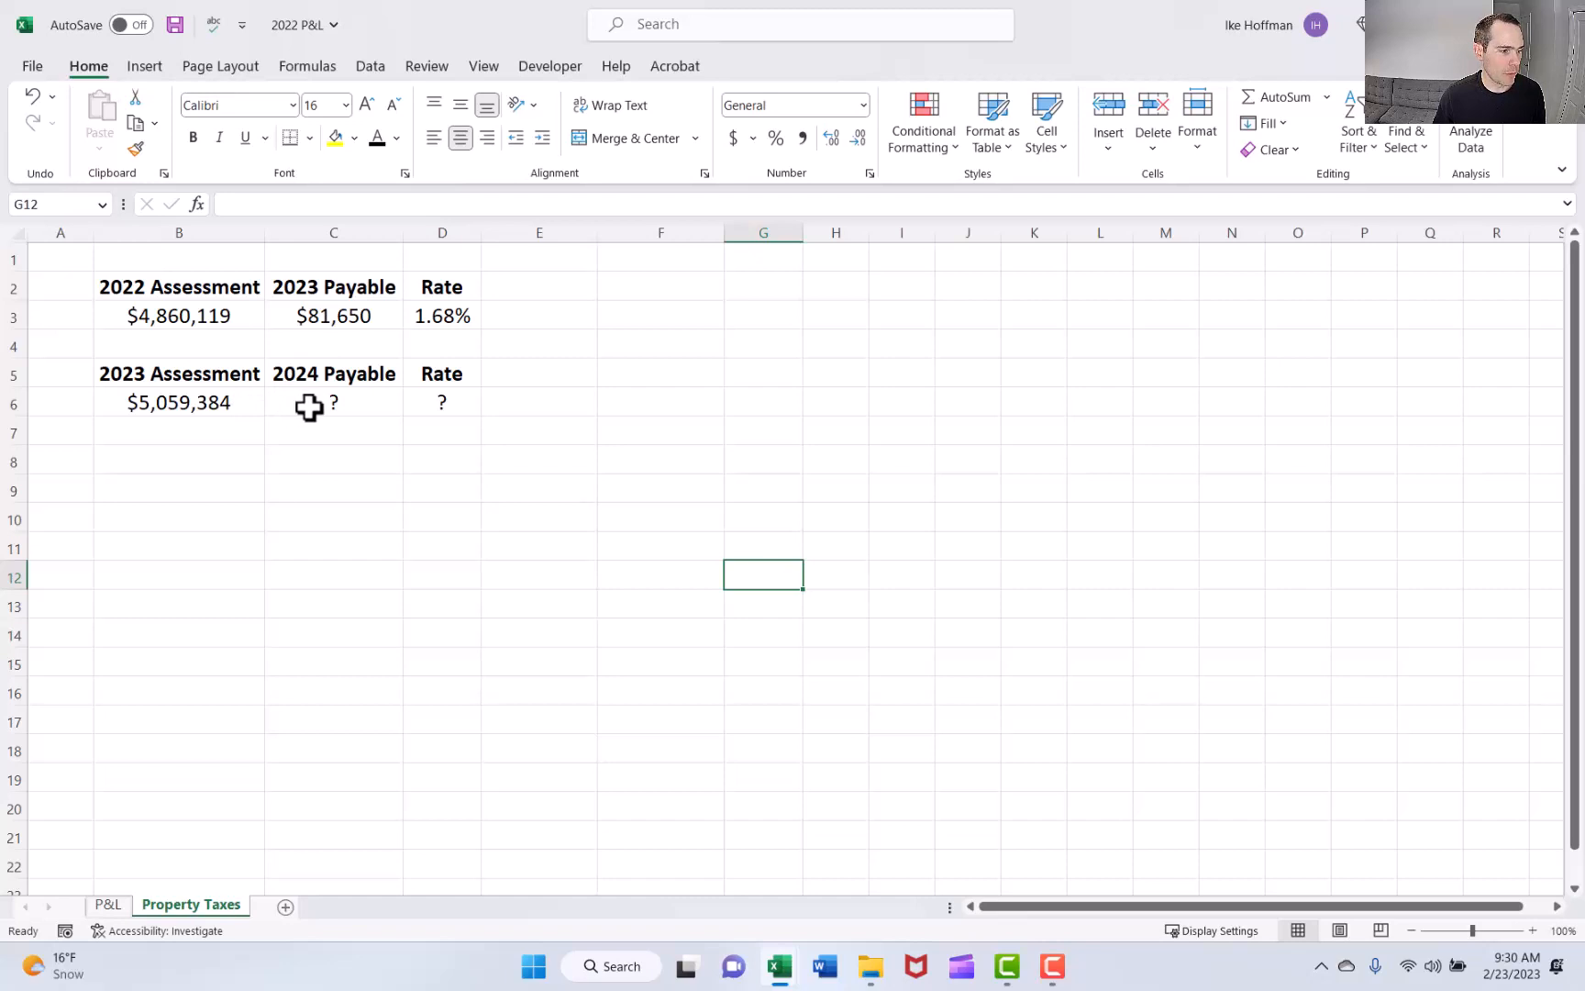
click(197, 312)
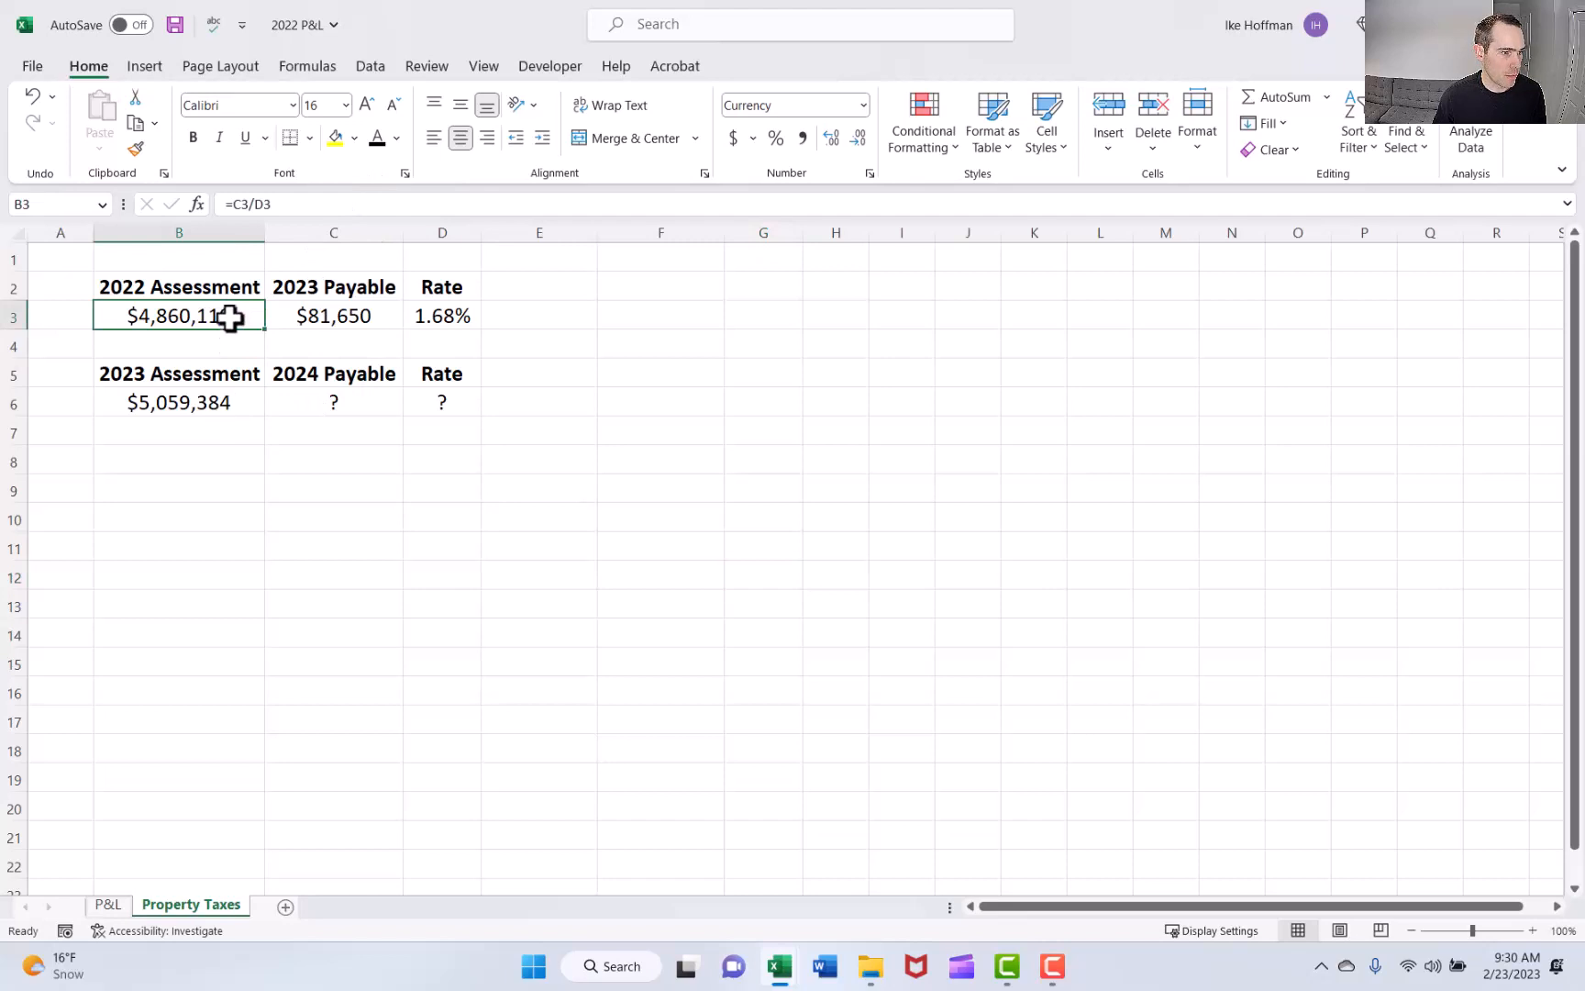
drag(230, 315, 291, 318)
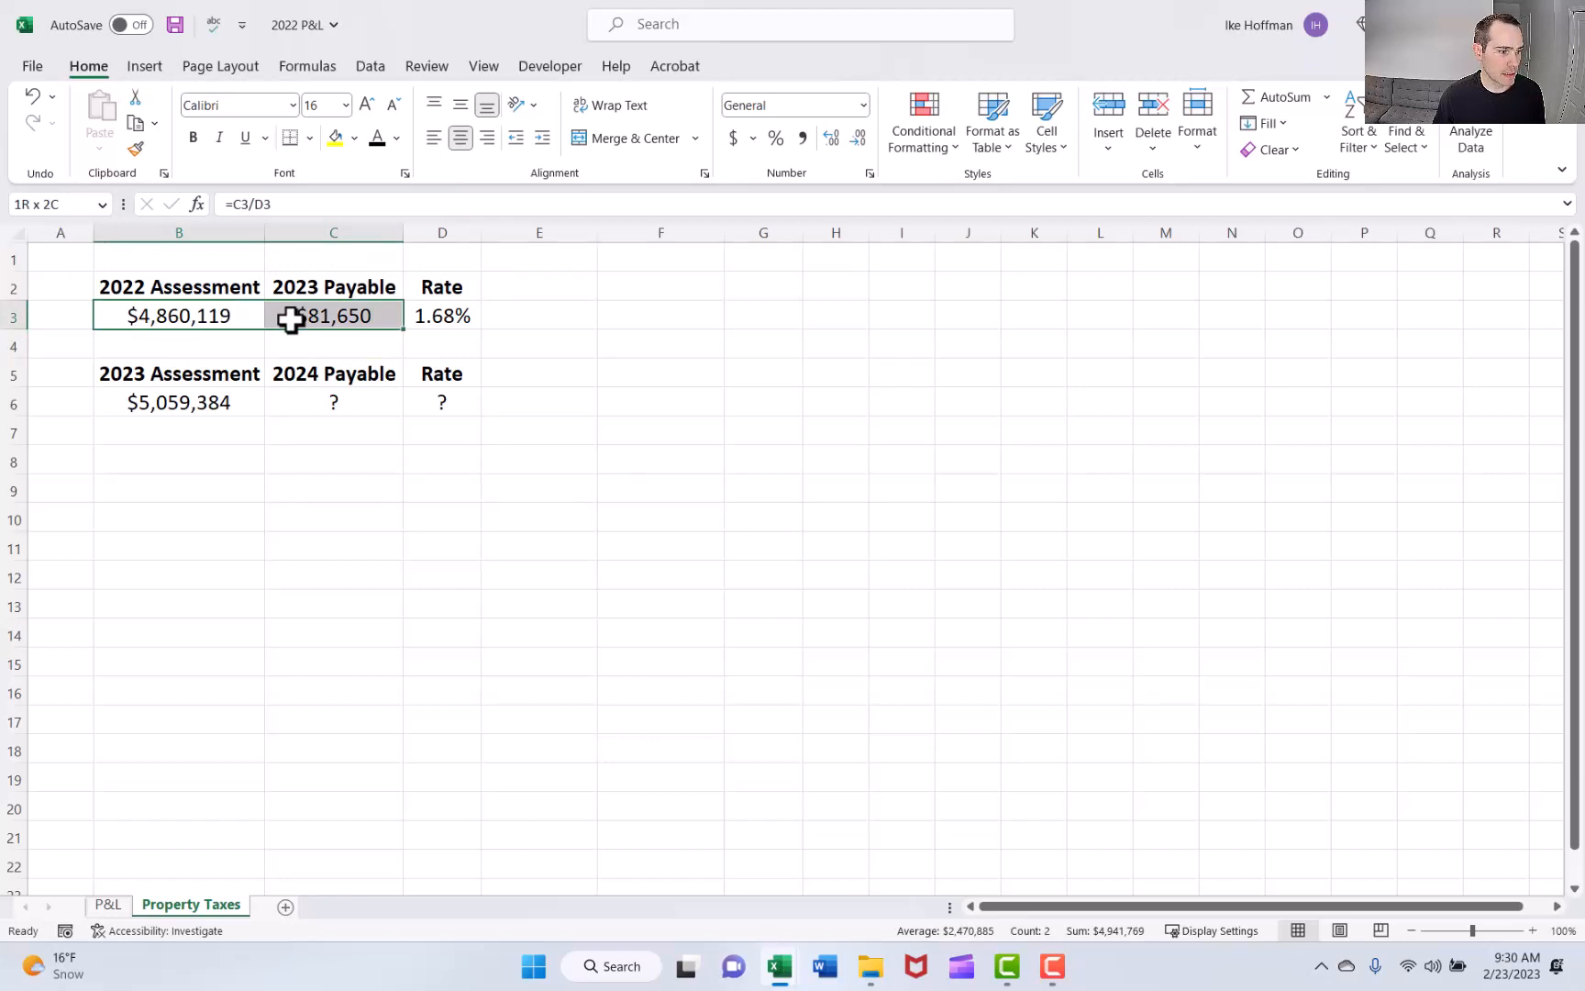
key(shift+Left)
key(ctrl+c)
drag(202, 284, 444, 323)
key(ctrl+c)
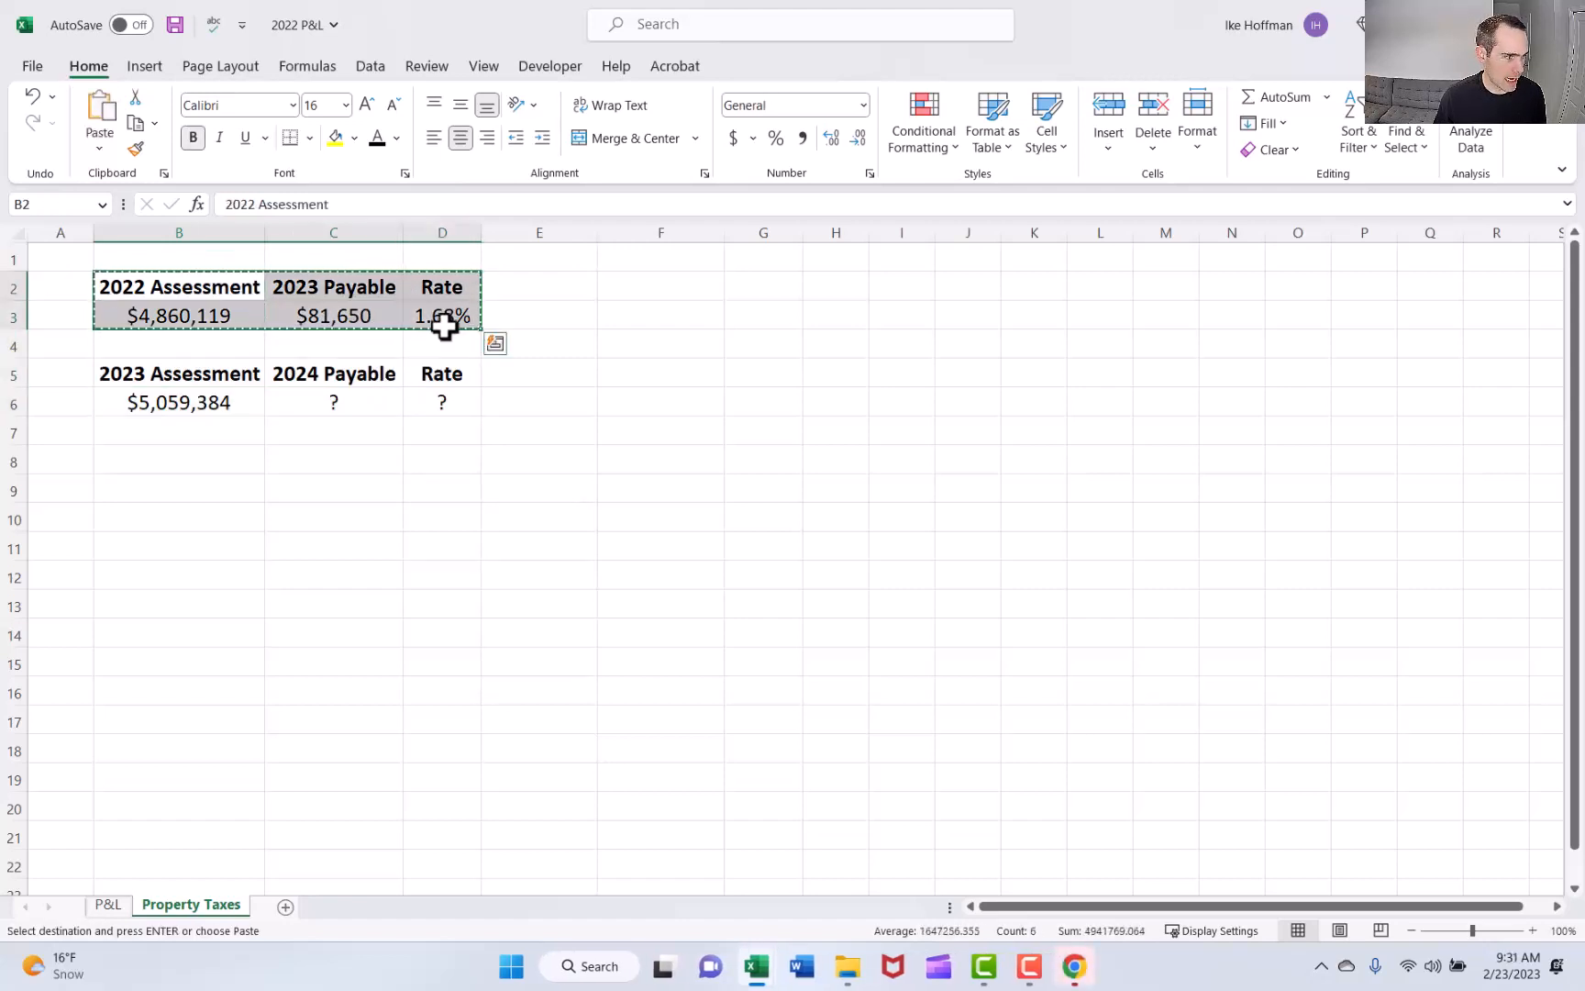
Paste the copied tax table as values only into the Analysis sheet starting at J19.
key(alt+Tab)
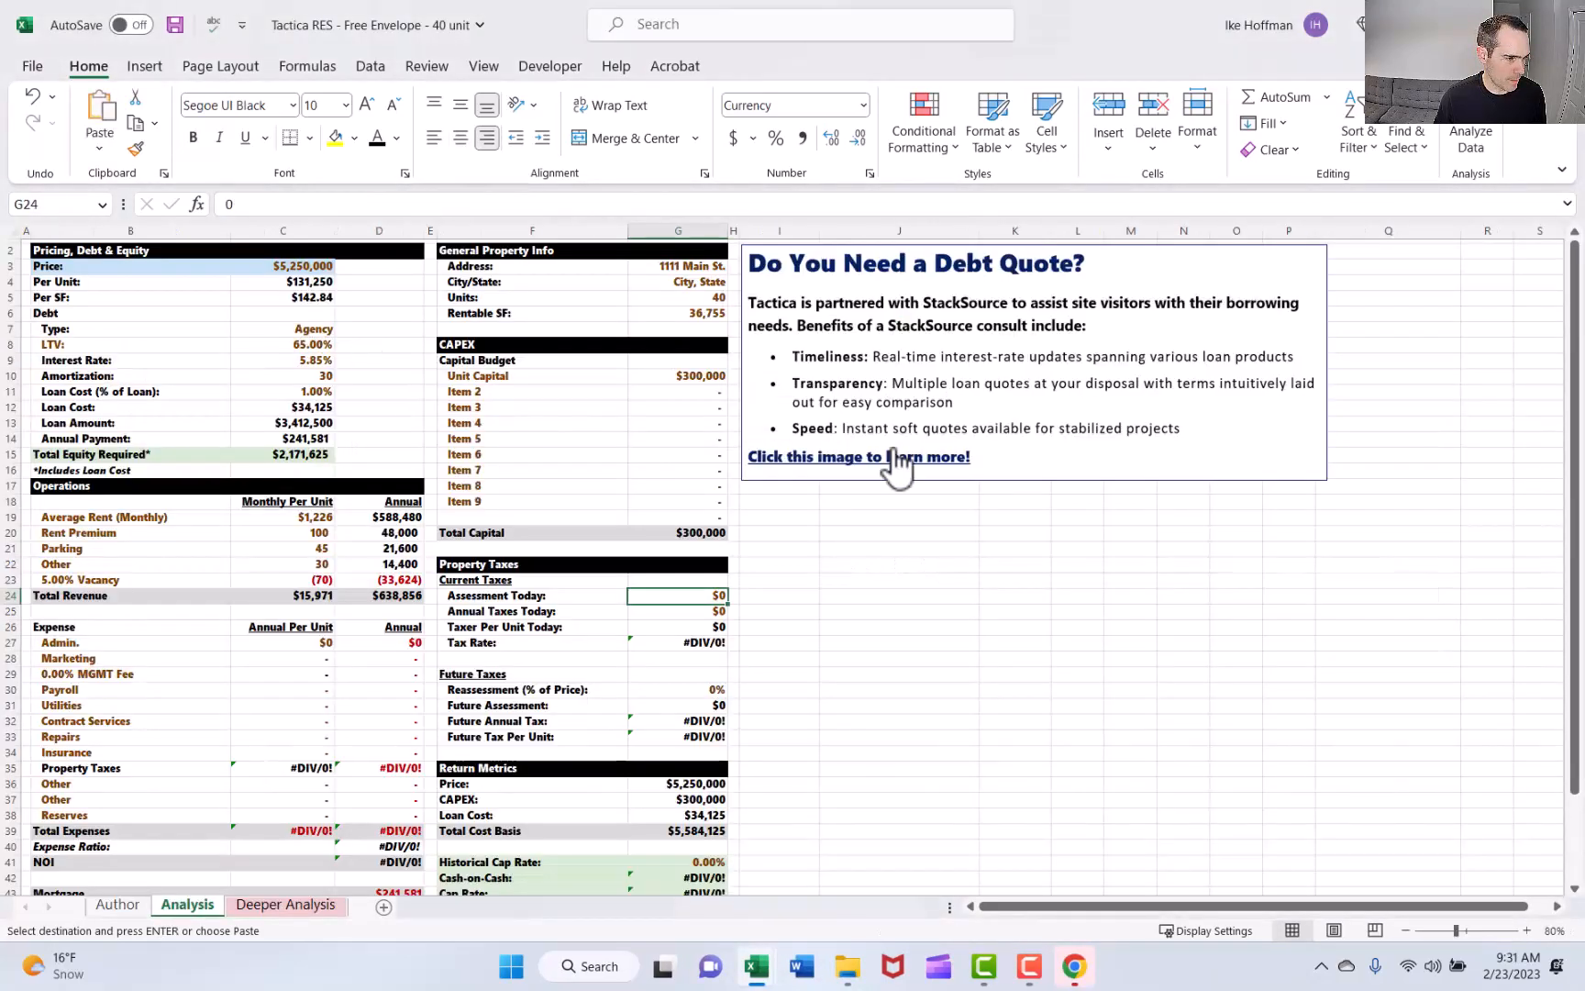
click(906, 519)
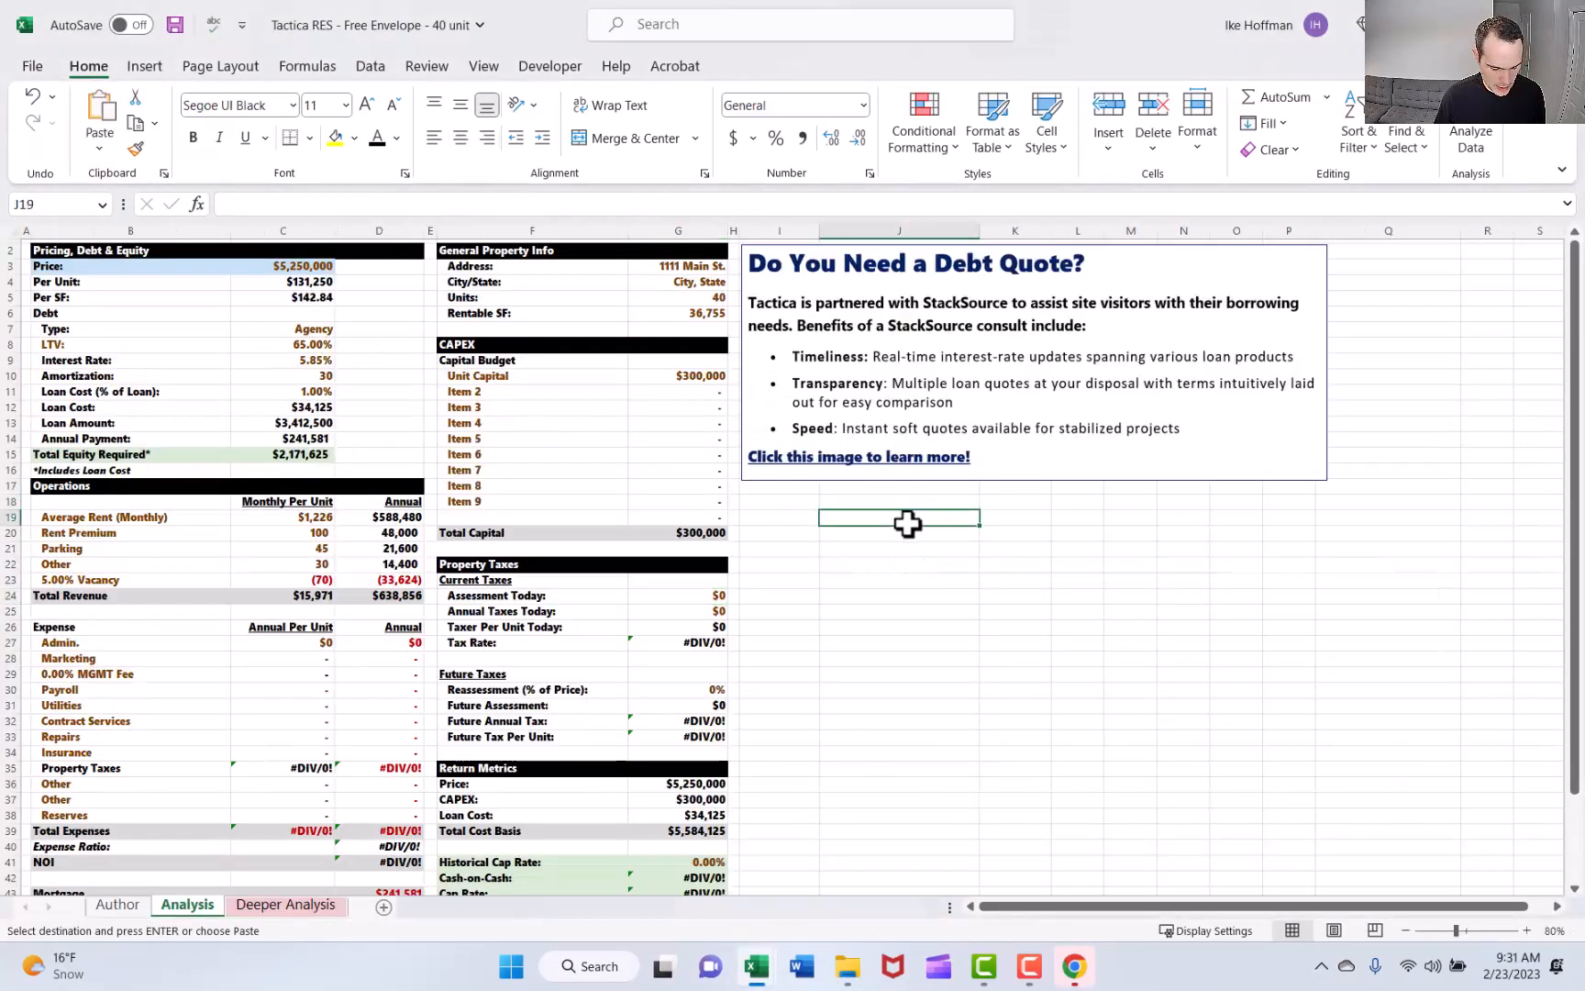
key(ctrl+alt+v)
click(897, 369)
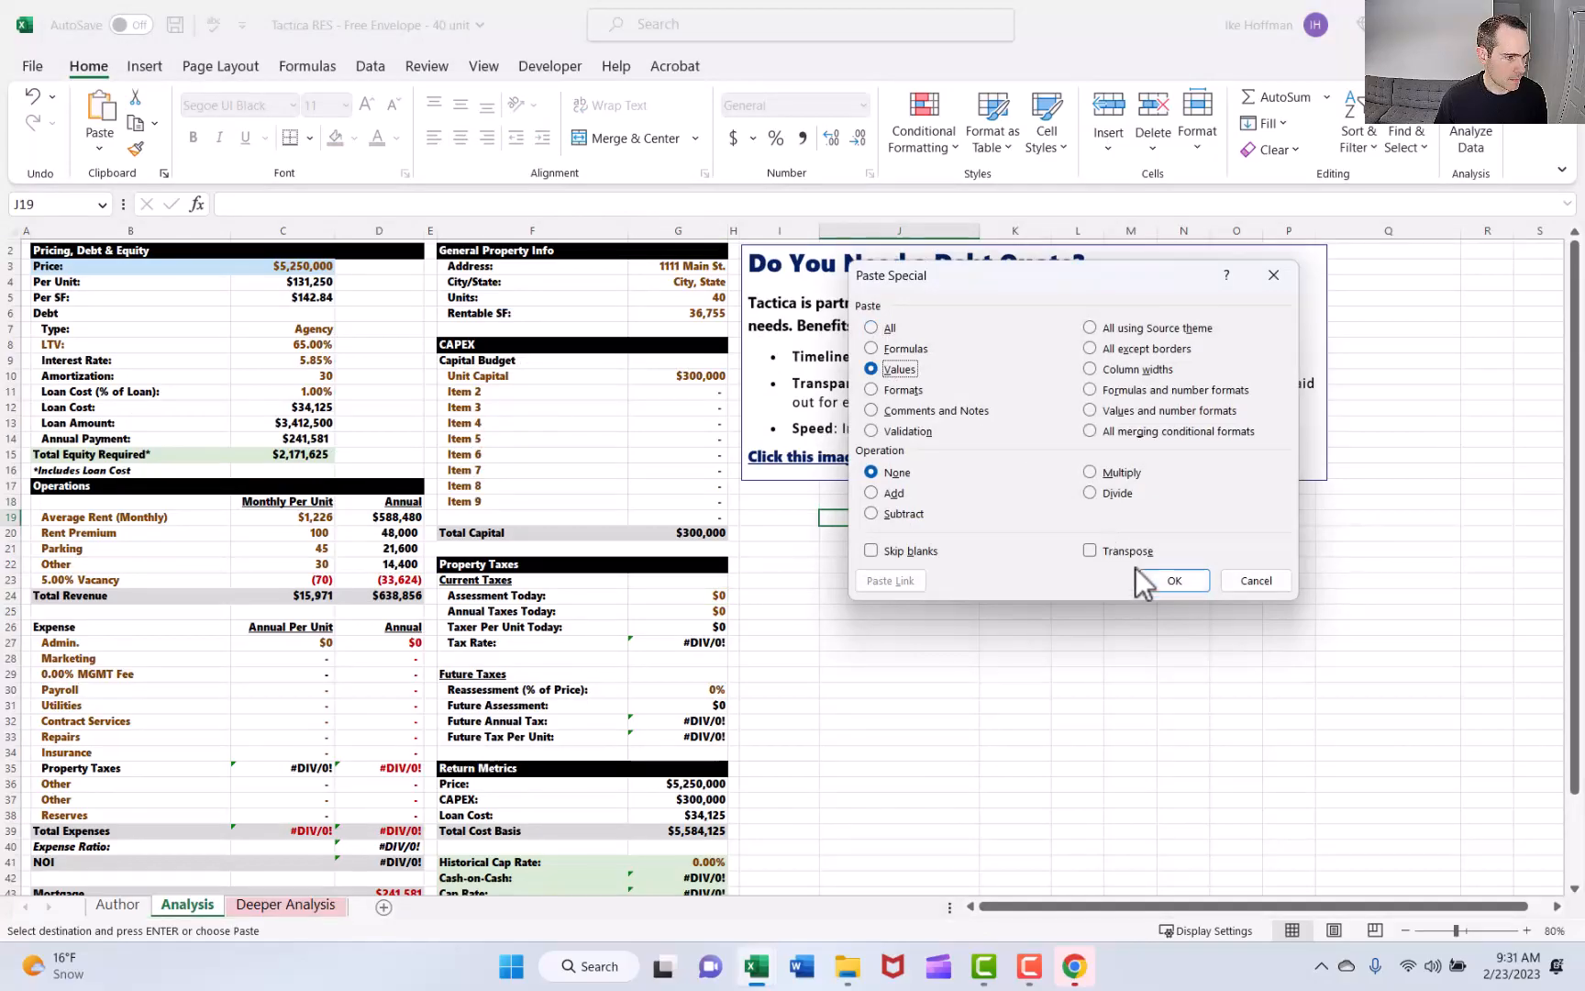
click(1165, 580)
Link Assessment Today to the pasted assessment with =J20 and Annual Taxes Today to the payable amount with =K20.
click(1279, 711)
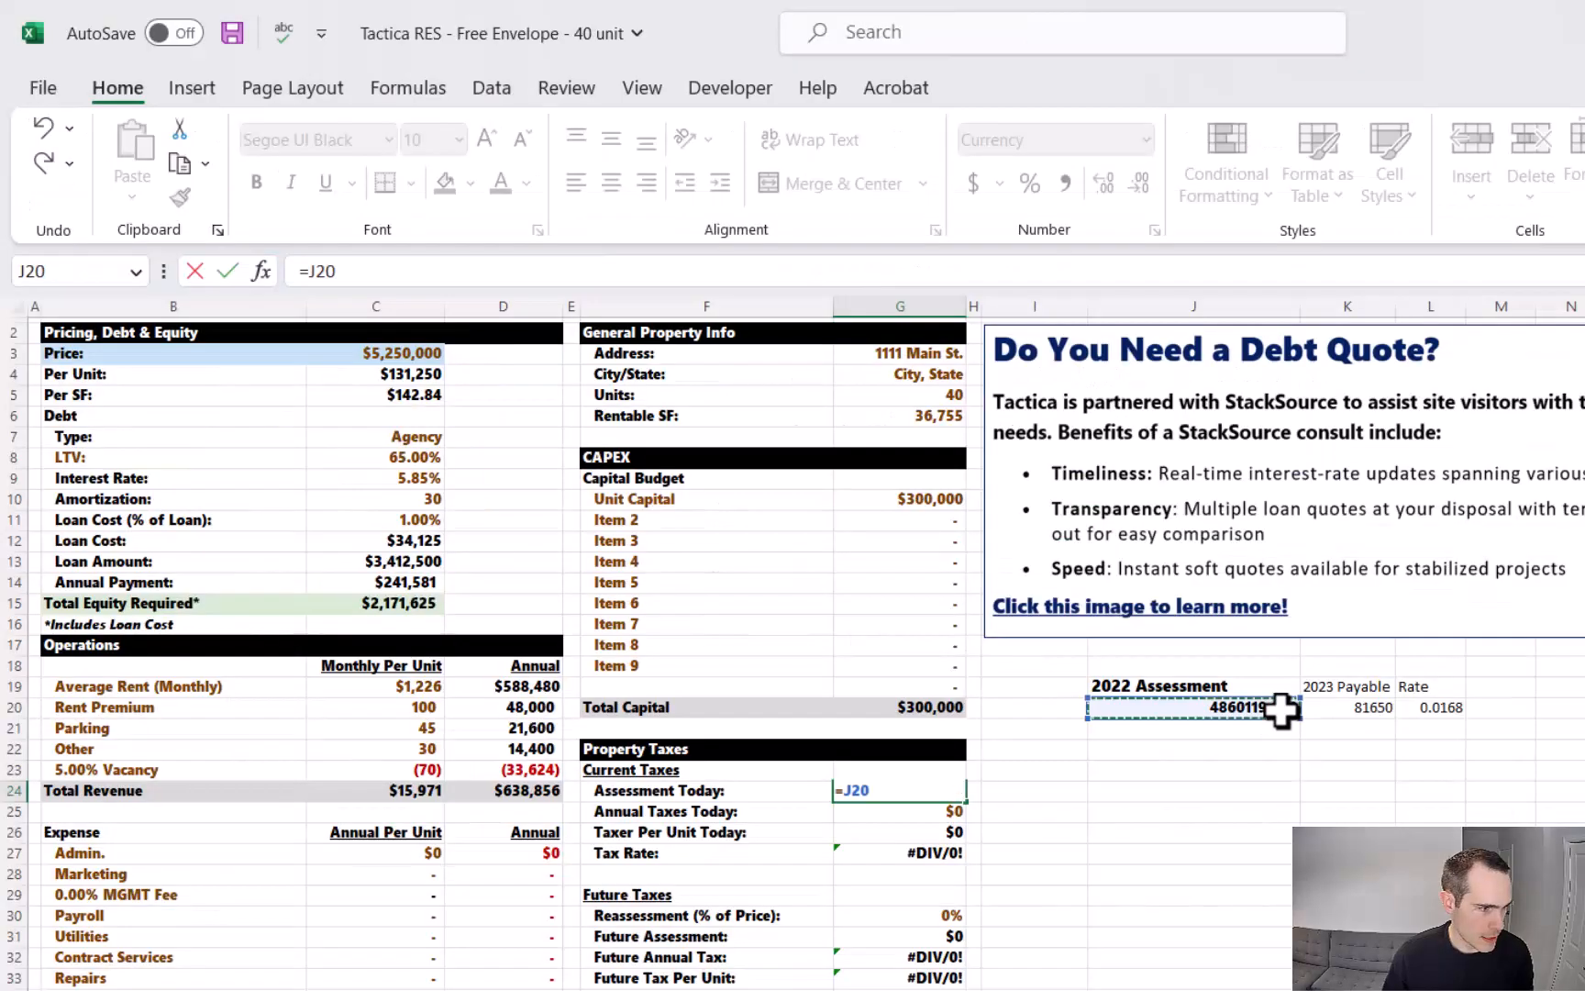
key(Return)
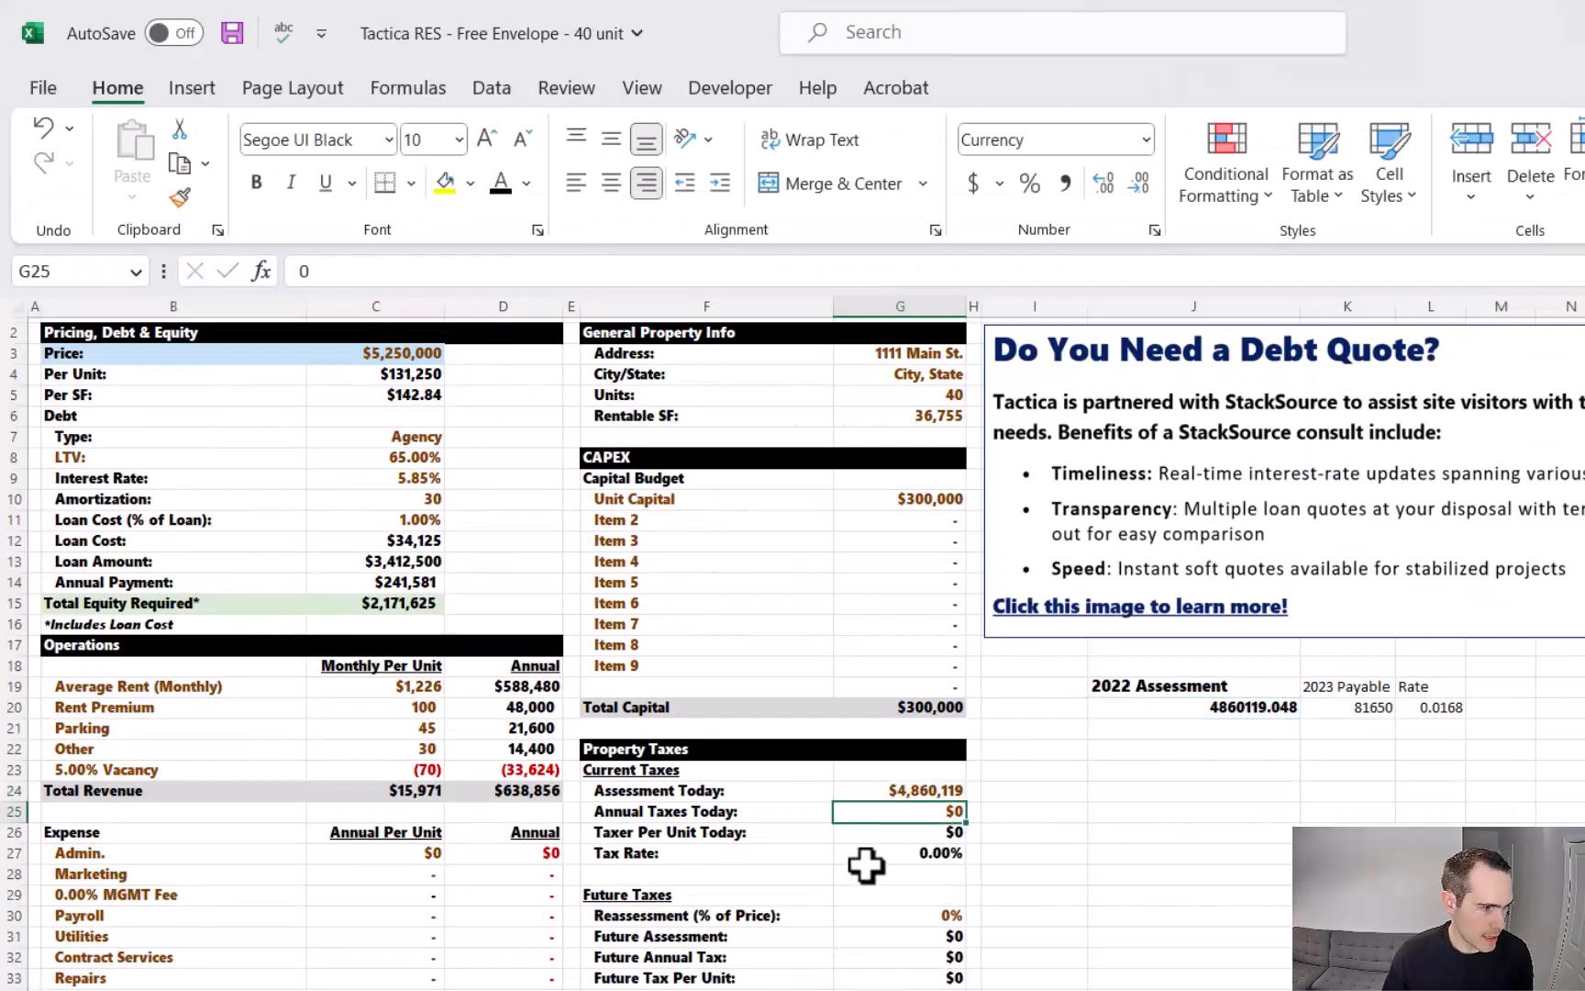
text(=)
click(1373, 707)
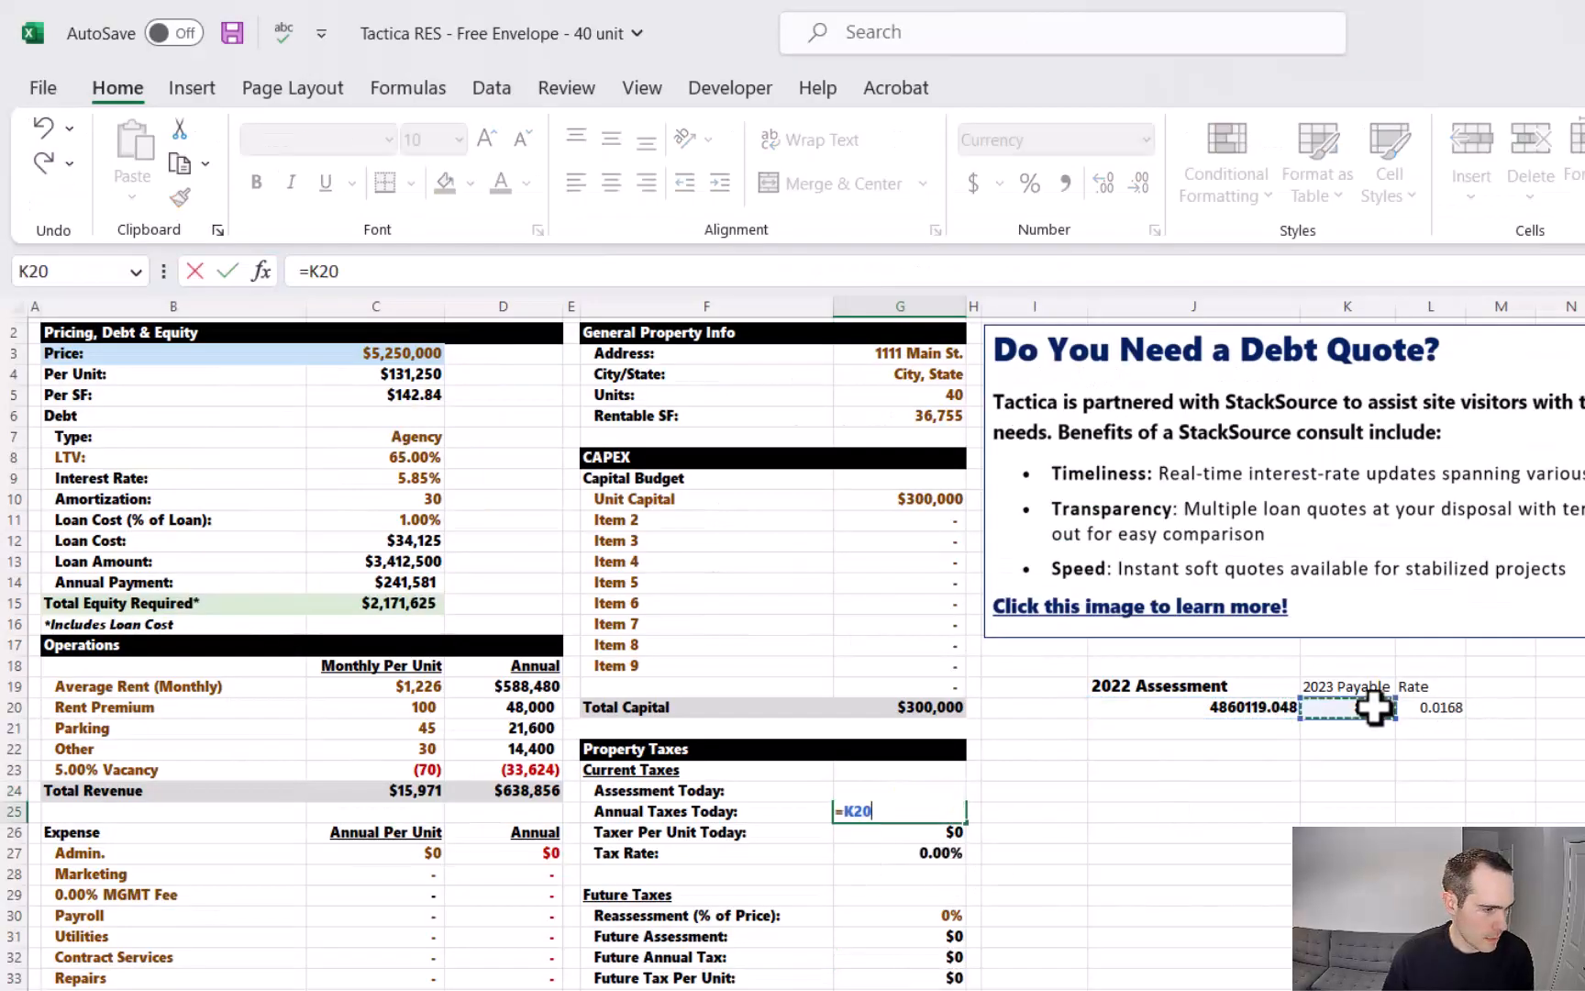
key(Return)
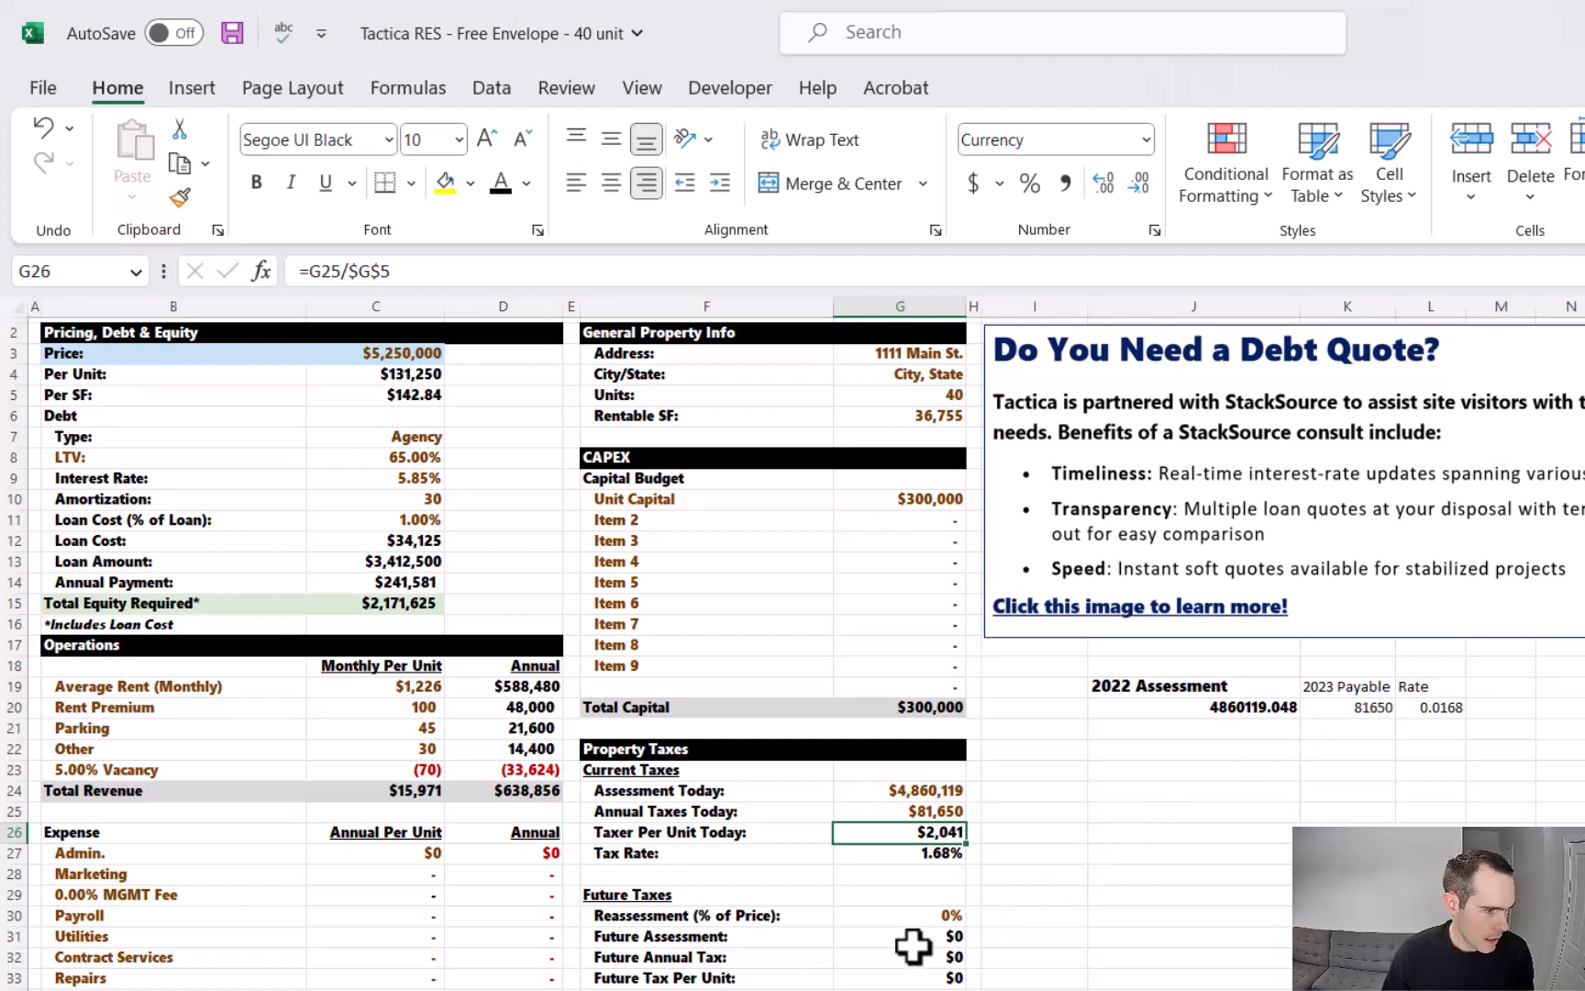
Set the future tax Reassessment (% of Price) to 95% and compare Annual Taxes Today with Future Annual Tax.
click(934, 916)
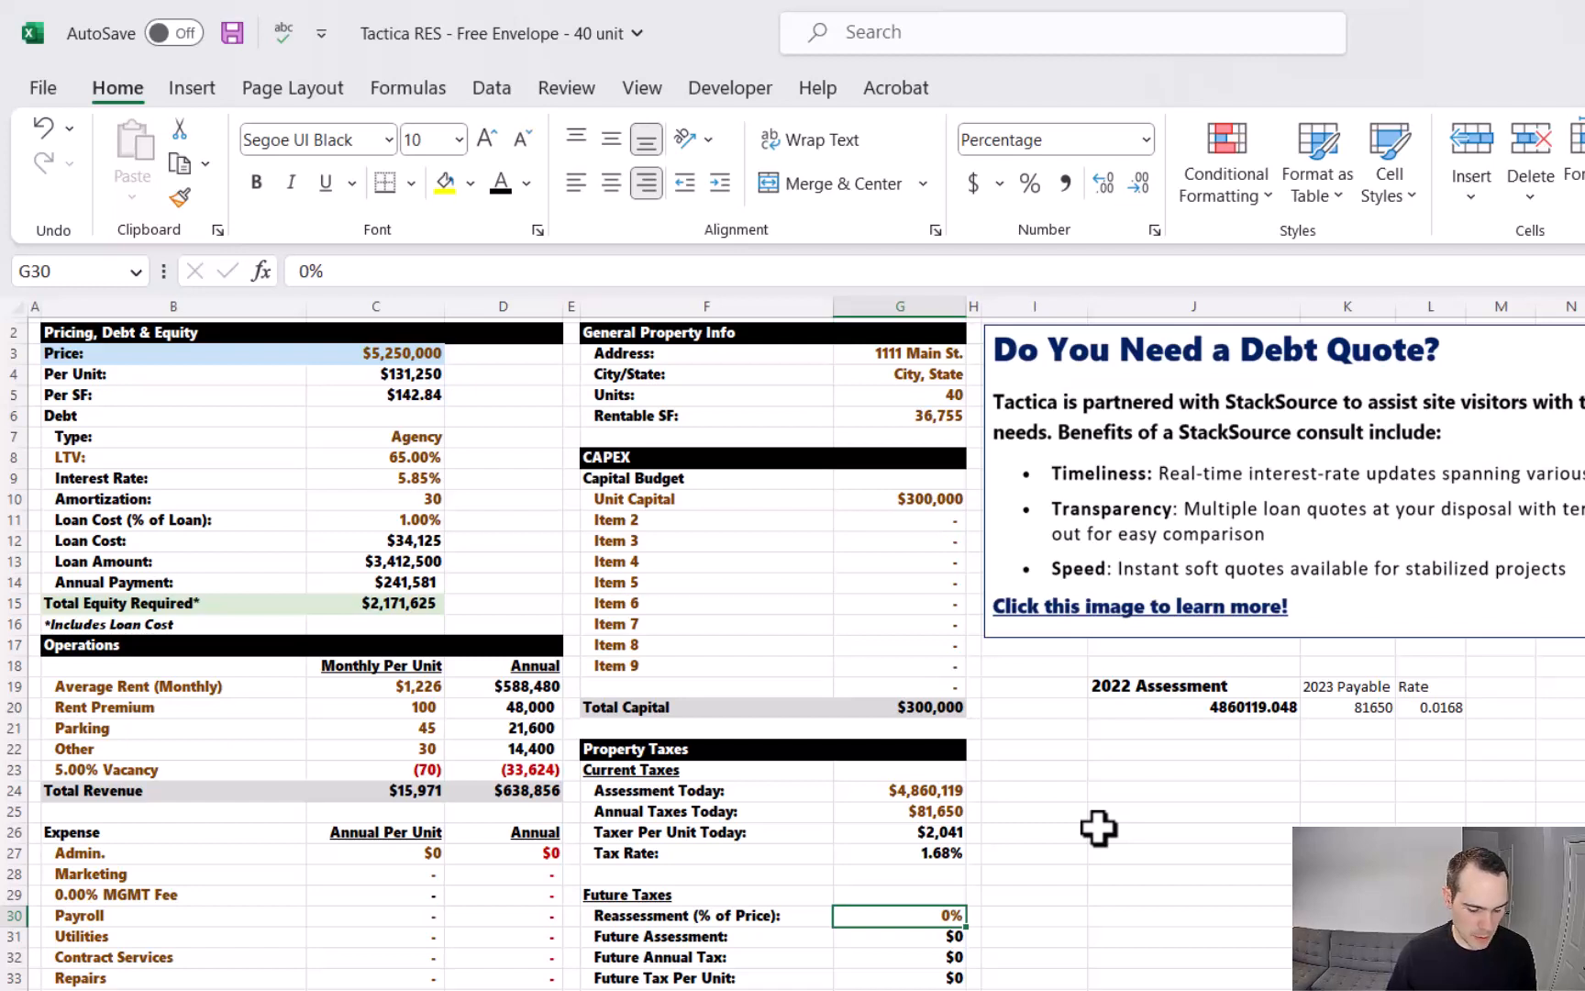
text(95)
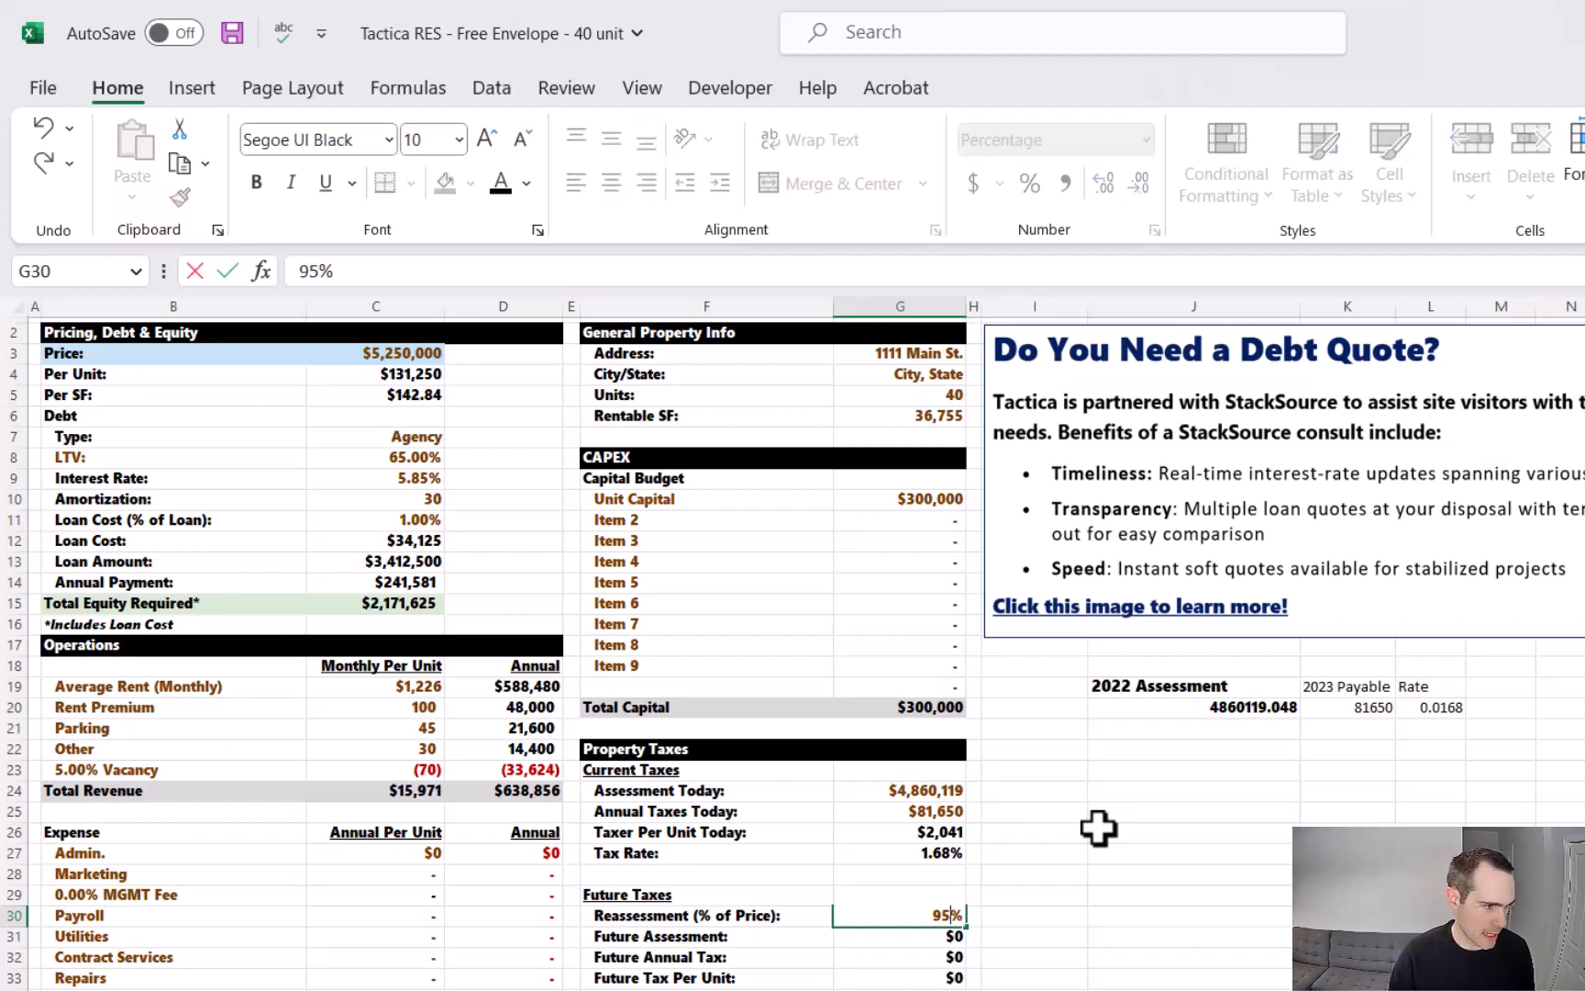
key(Return)
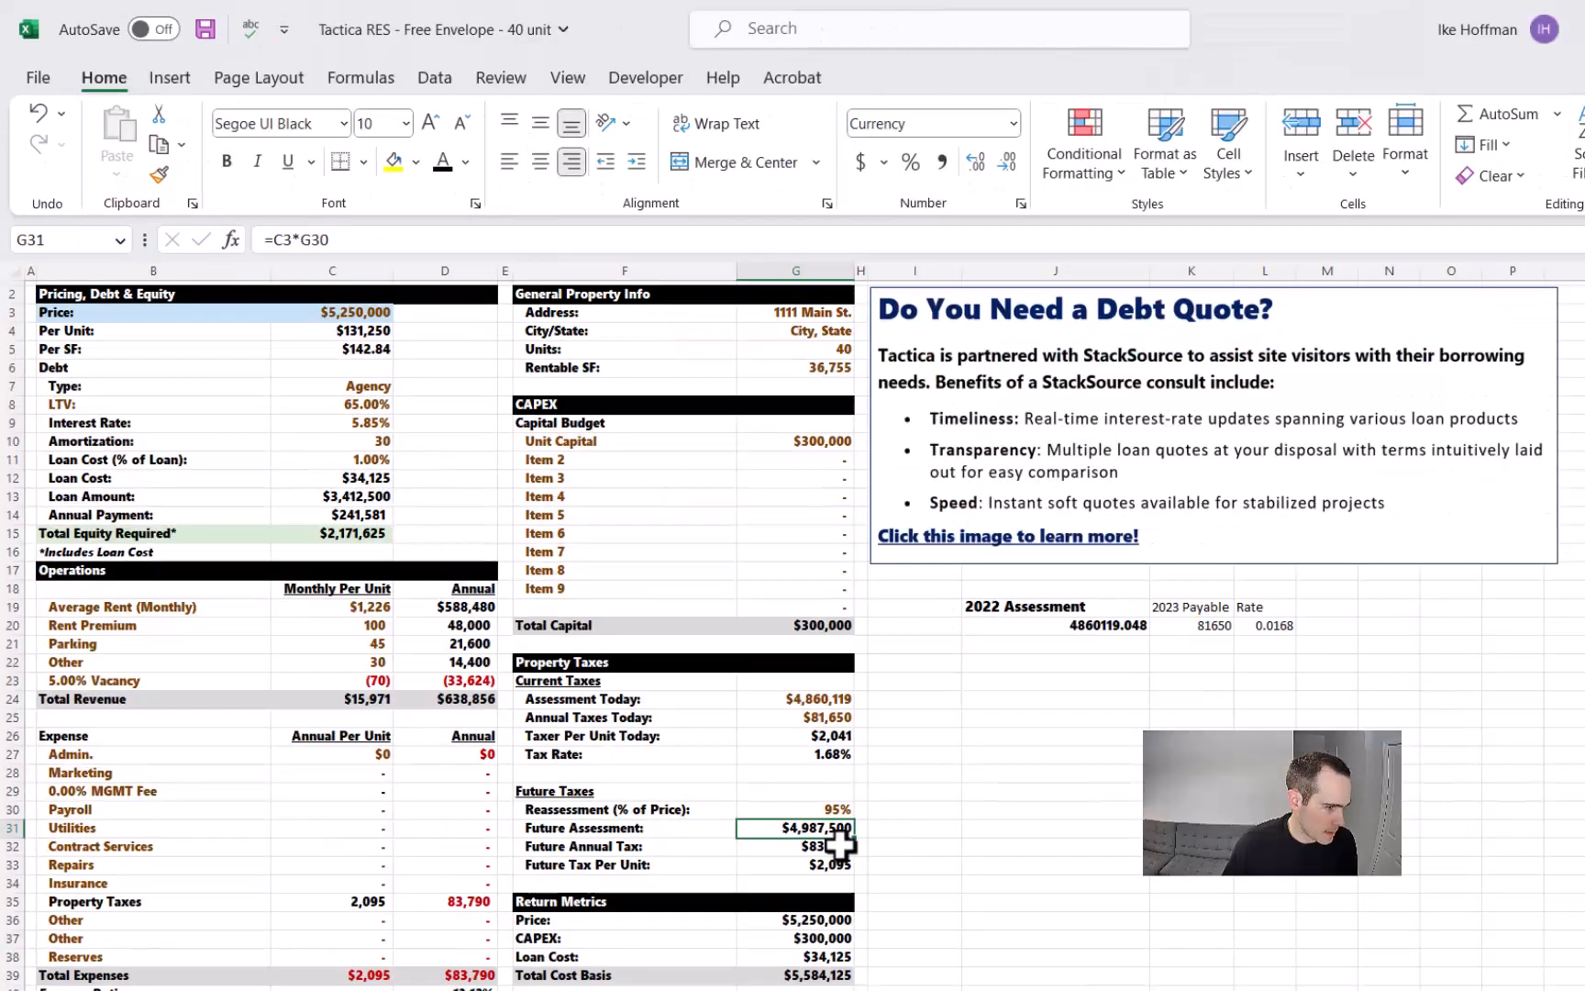
click(831, 718)
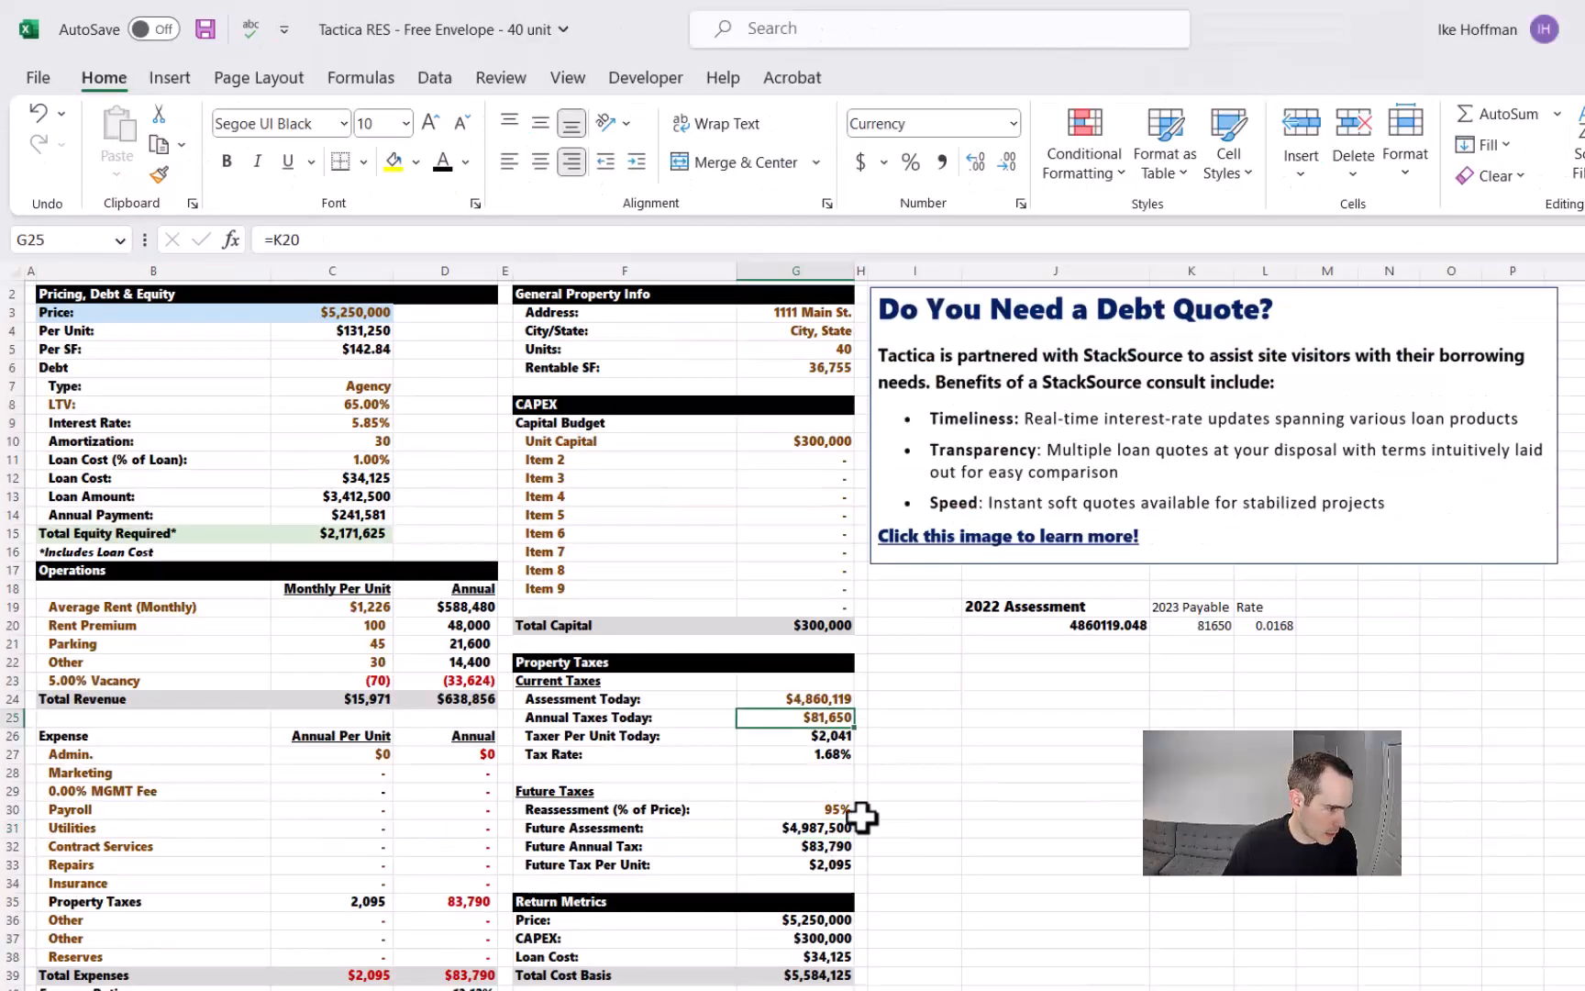
click(840, 846)
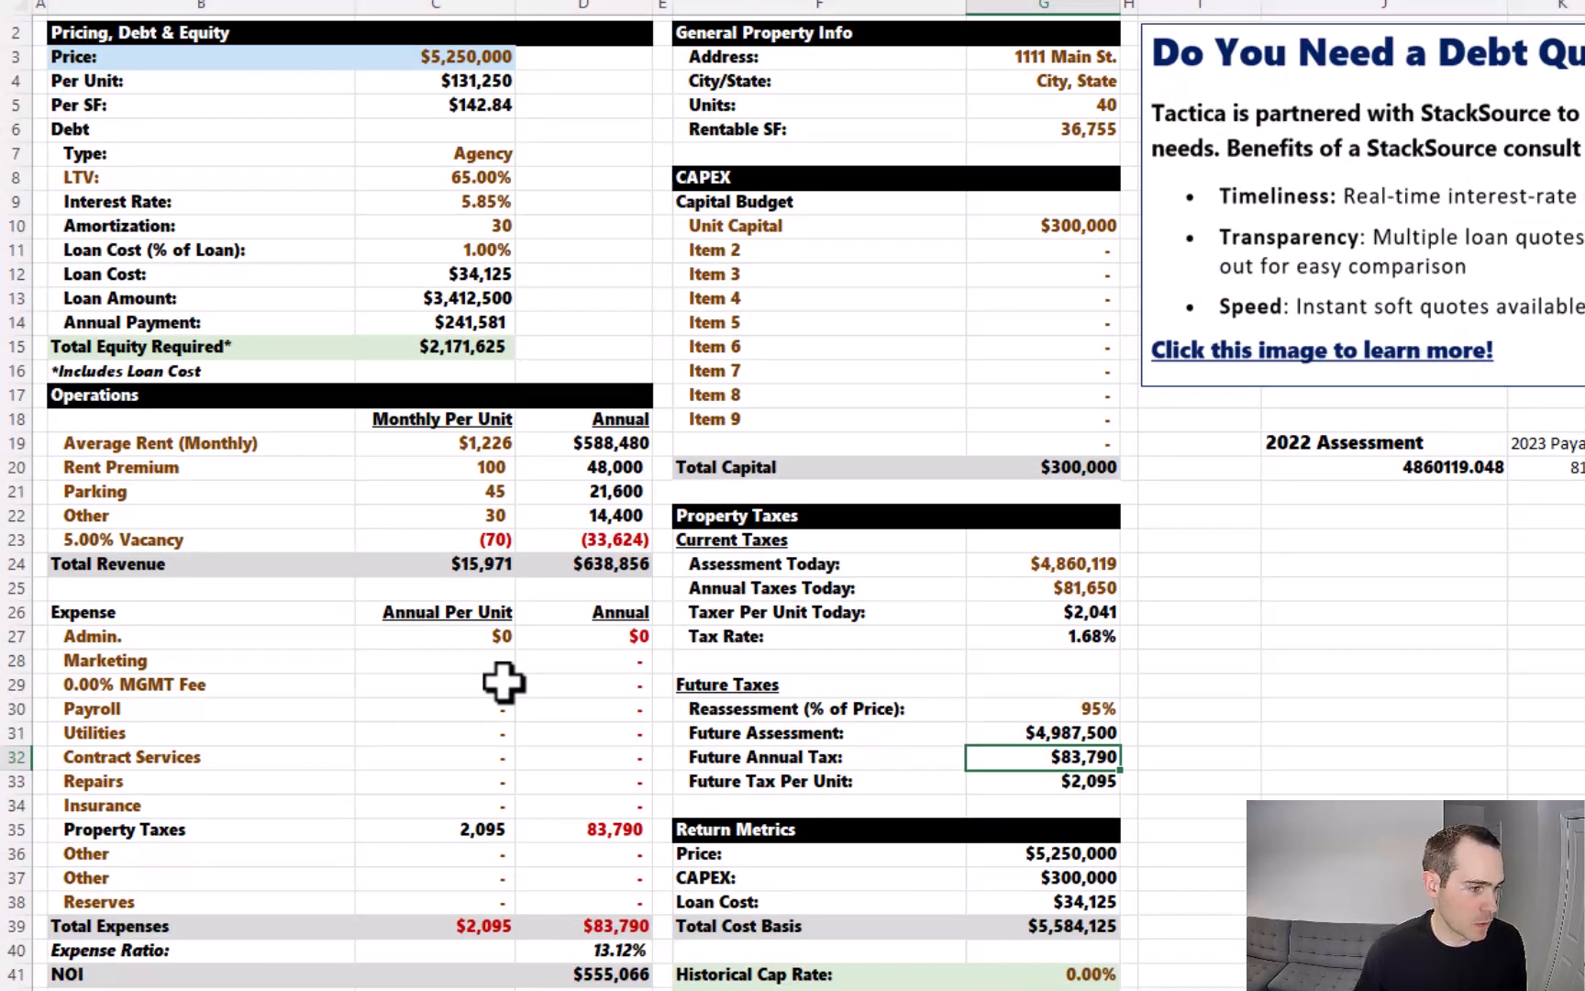
Rename the Admin. expense line to "All Expenses (except PT)".
click(212, 640)
text(All Expense)
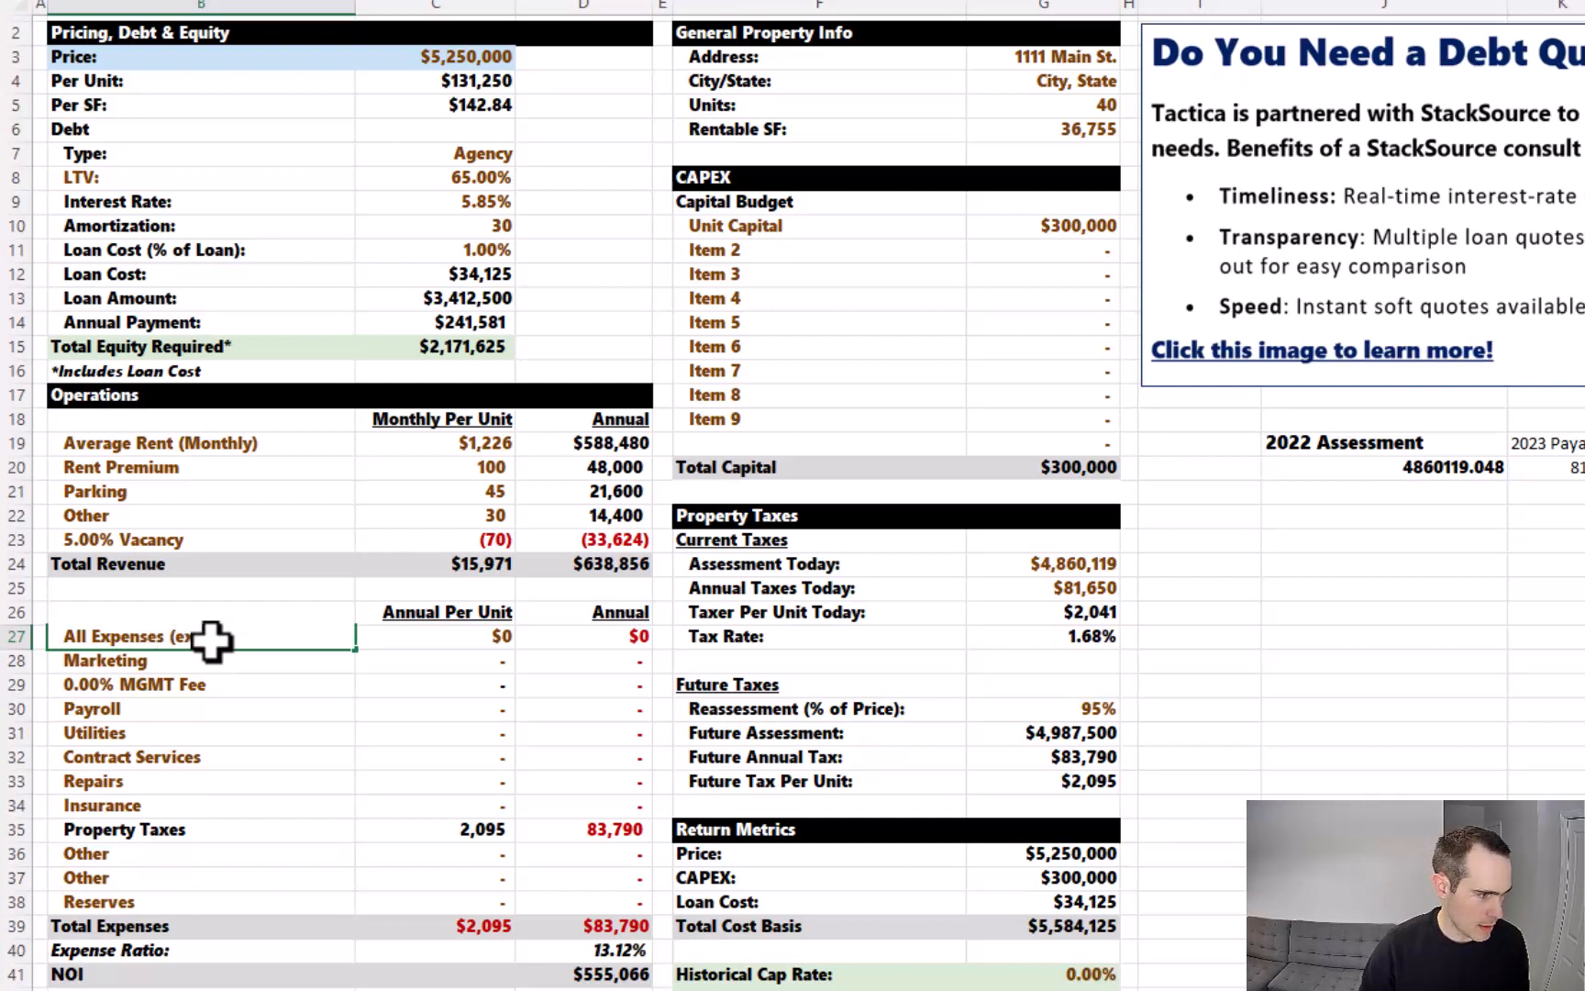
text(s (ex)
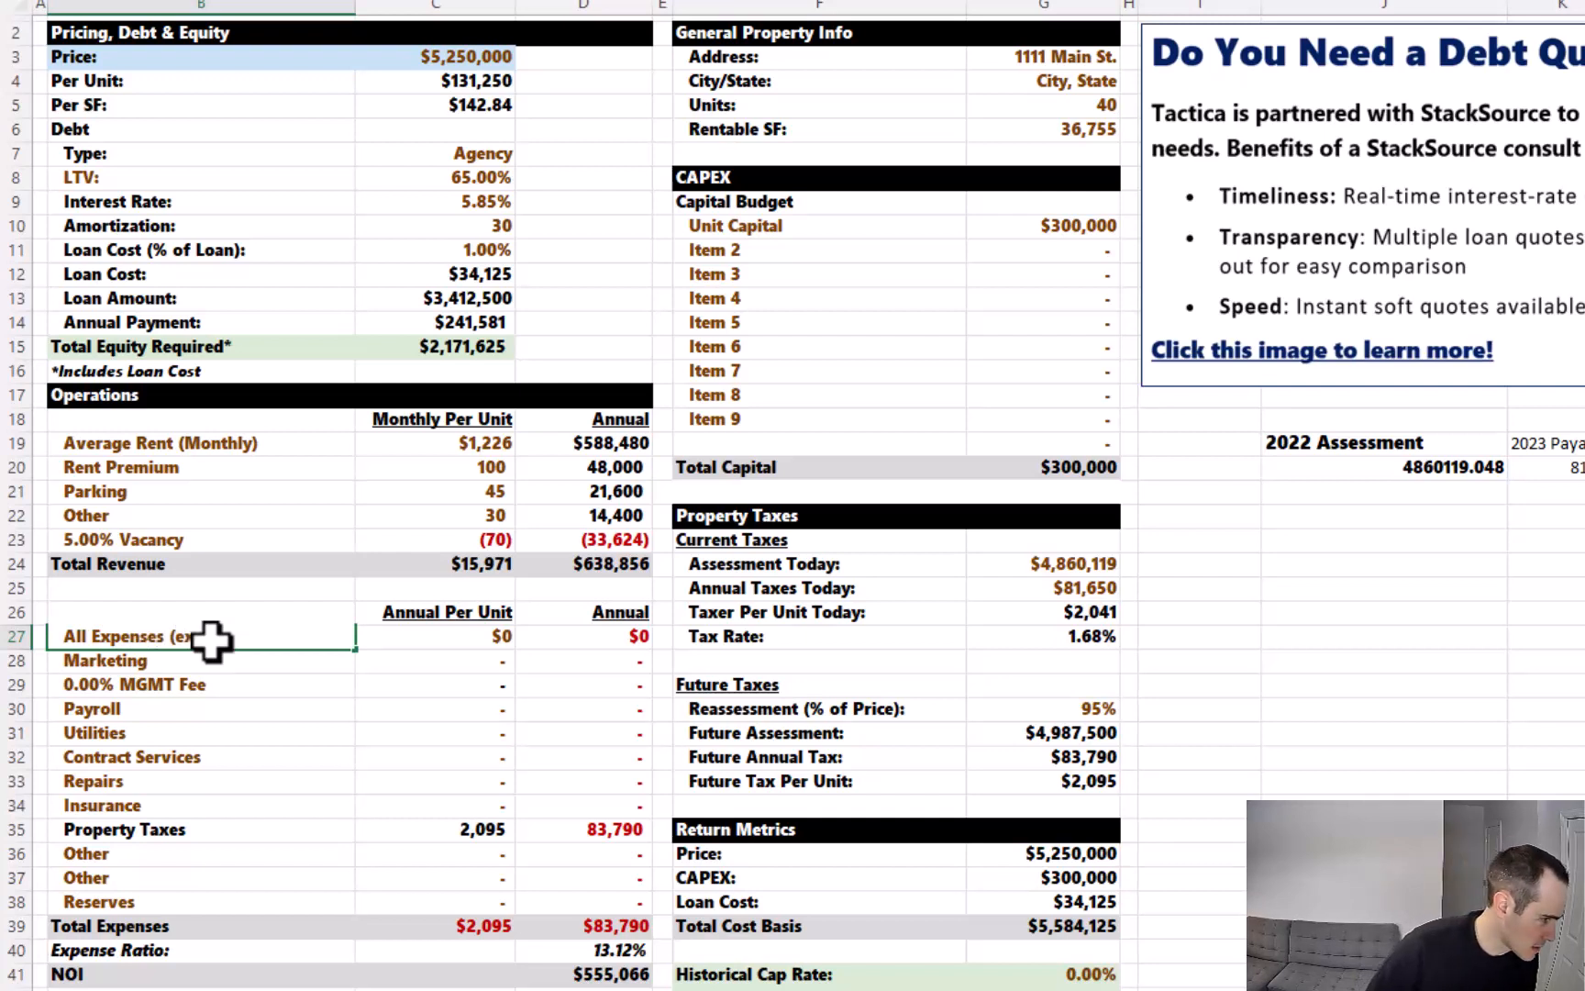
text(clude PT))
key(Return)
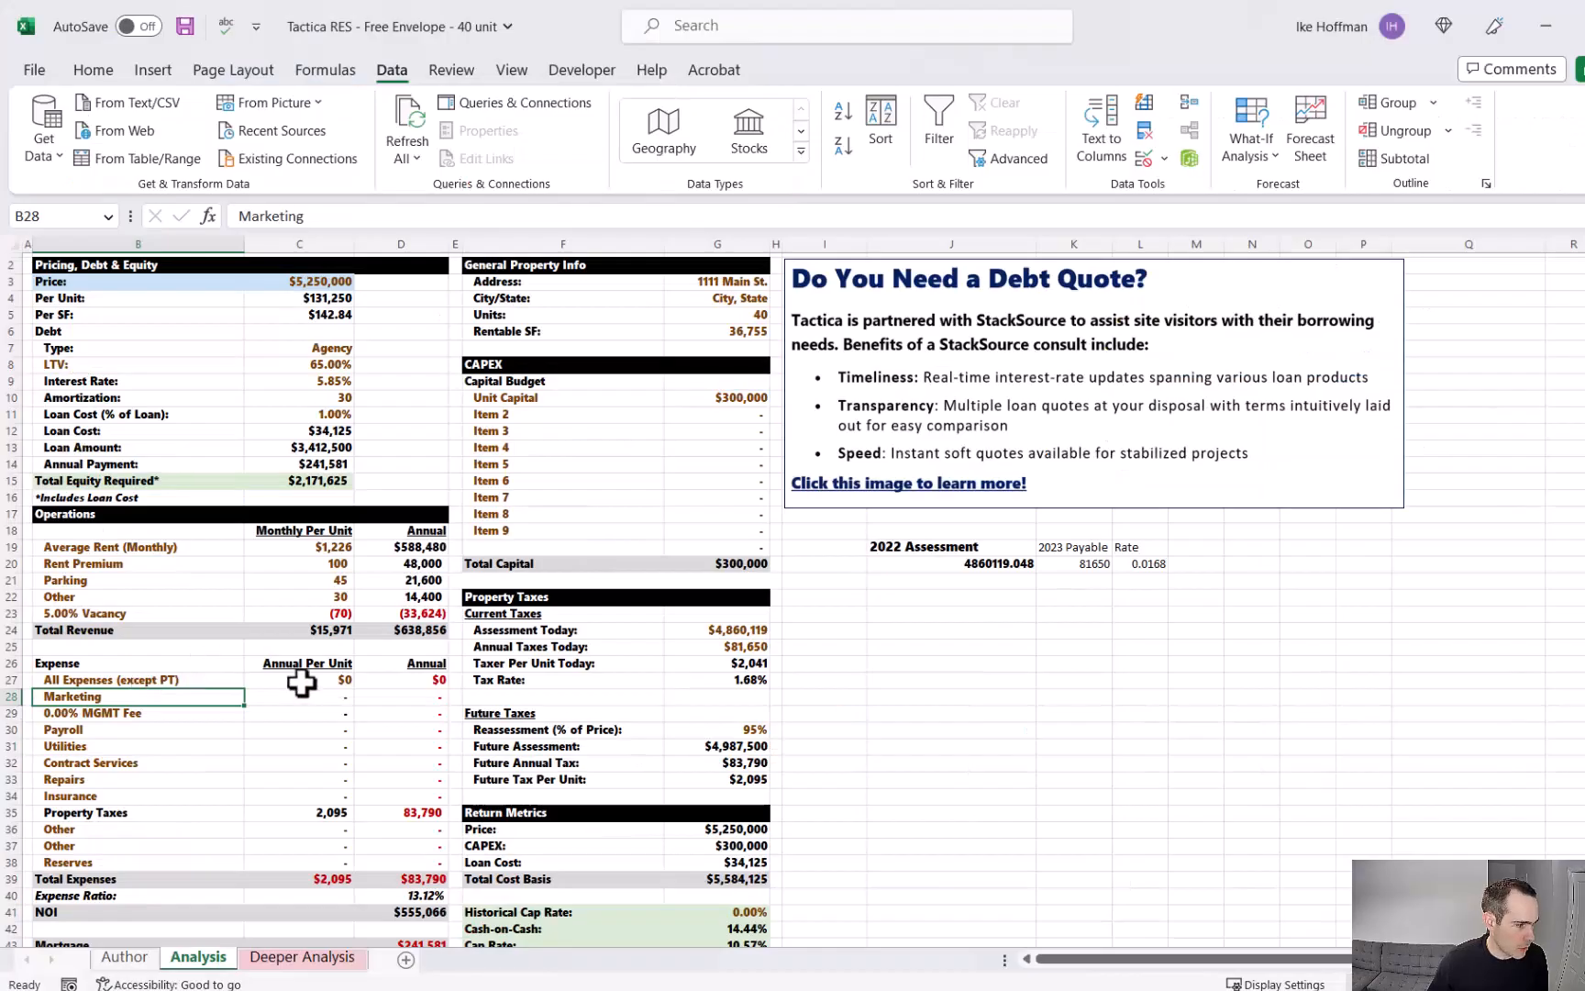
Run Goal Seek to bring the Expense Ratio in D40 to 50% by changing the per-unit All Expenses amount in C27.
click(301, 681)
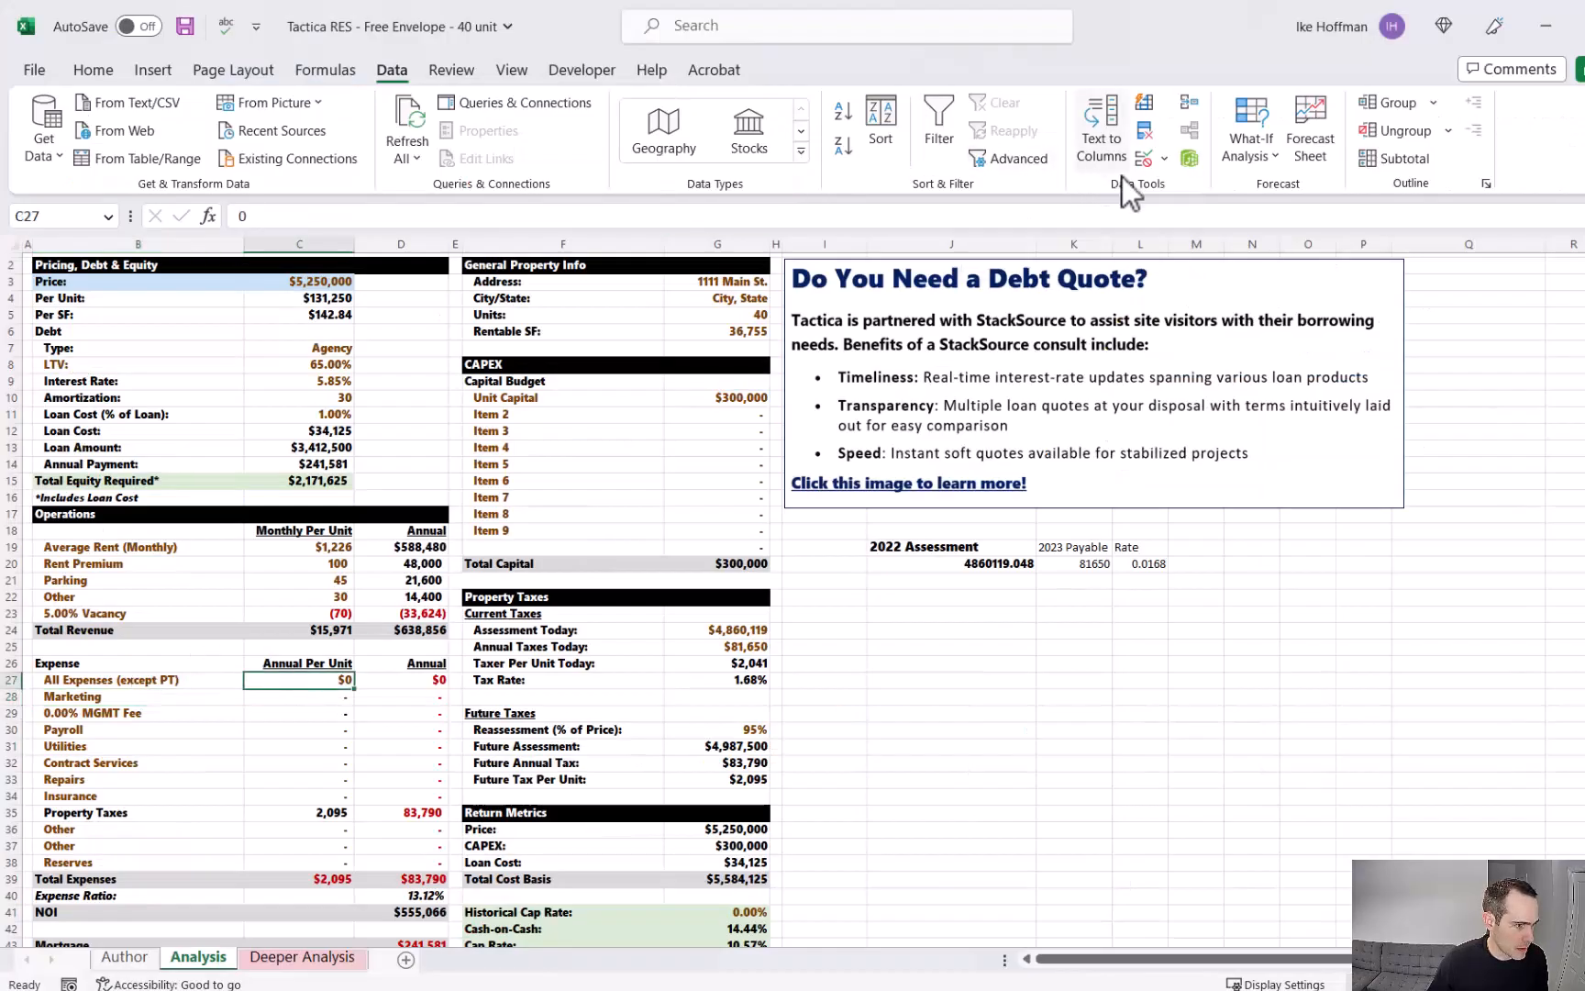
click(1264, 141)
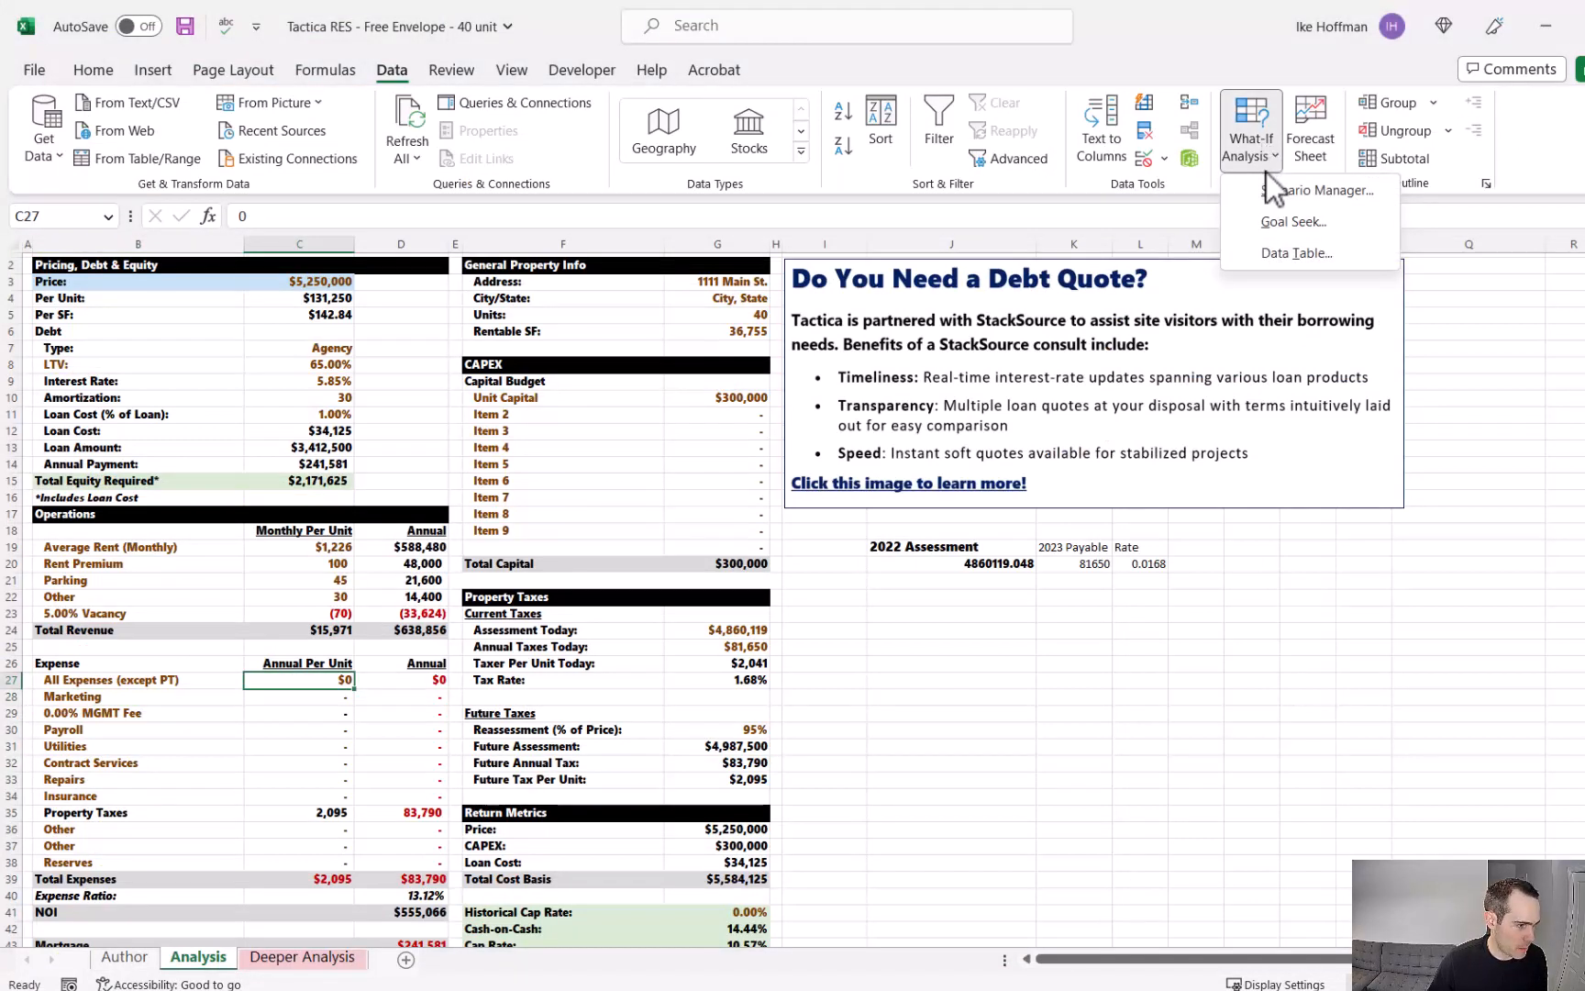
click(1281, 224)
click(414, 895)
click(1170, 417)
text(50%)
click(1170, 440)
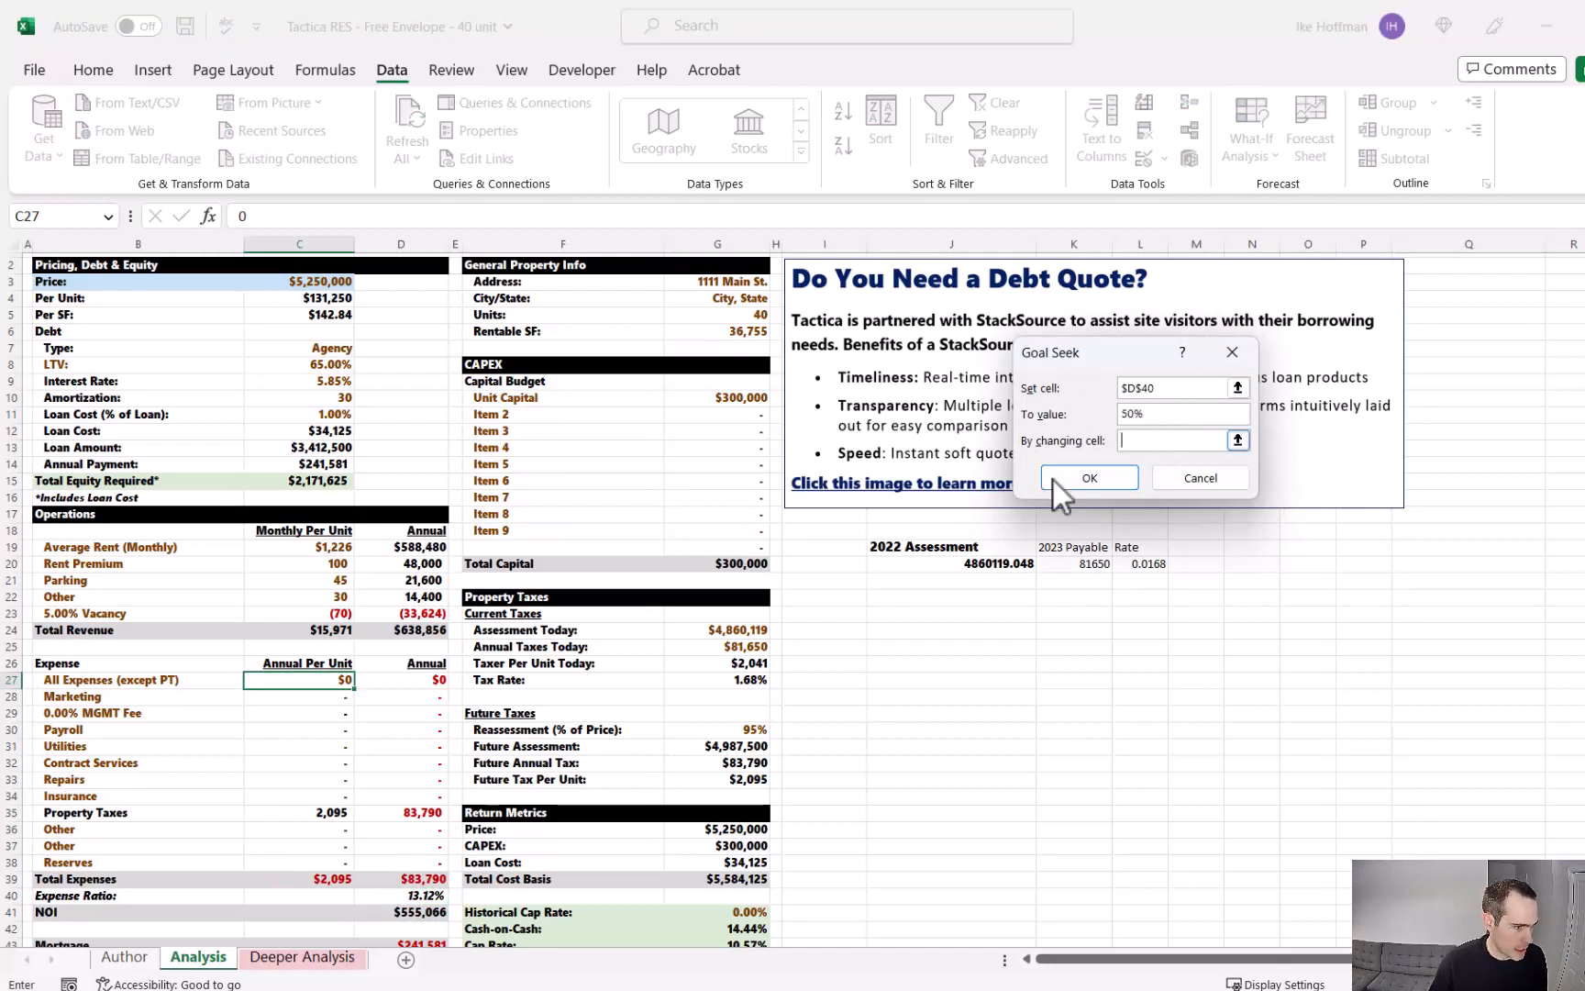
click(326, 680)
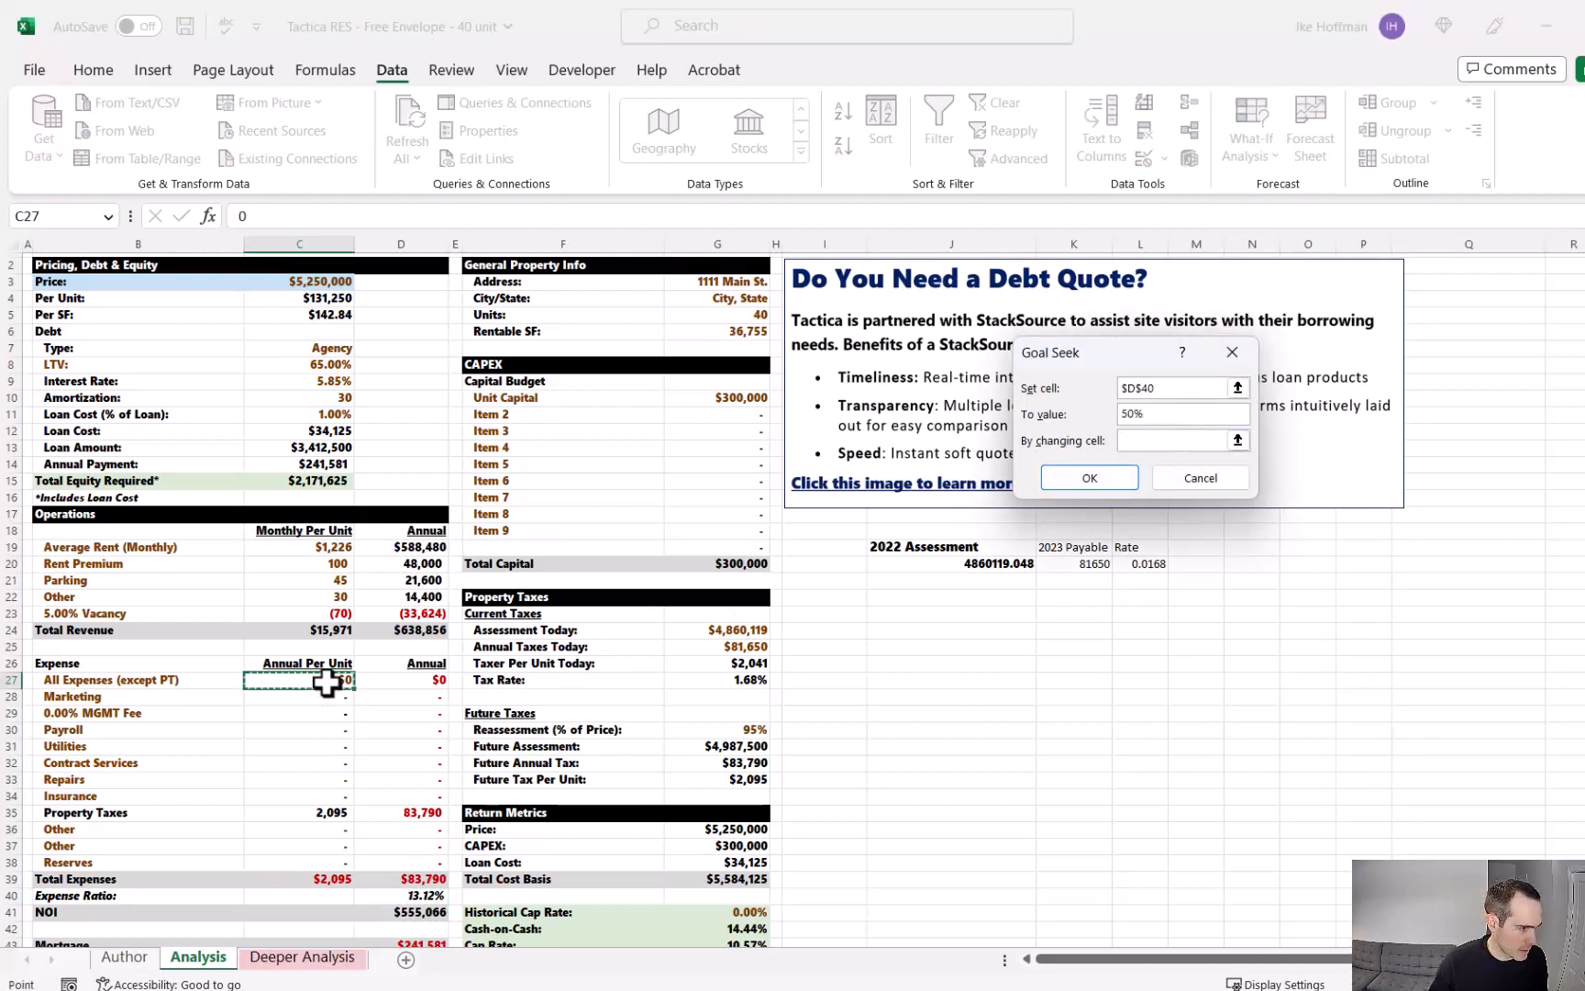
click(1100, 476)
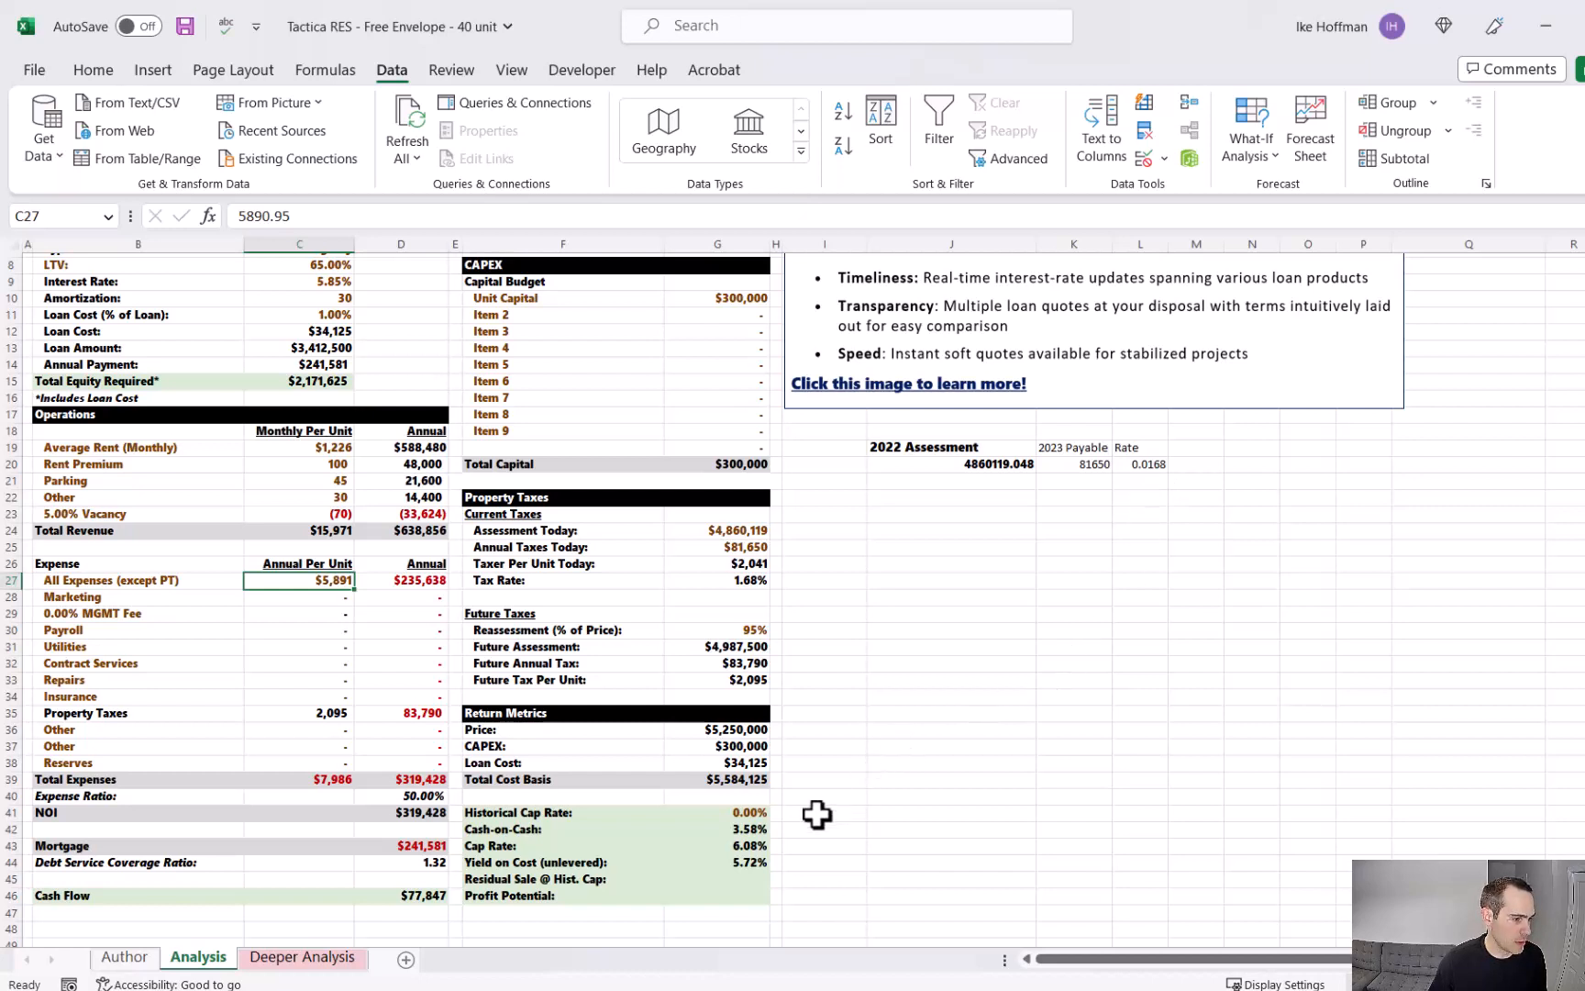
Set the Historical Cap Rate in Return Metrics to 5.5%.
click(749, 811)
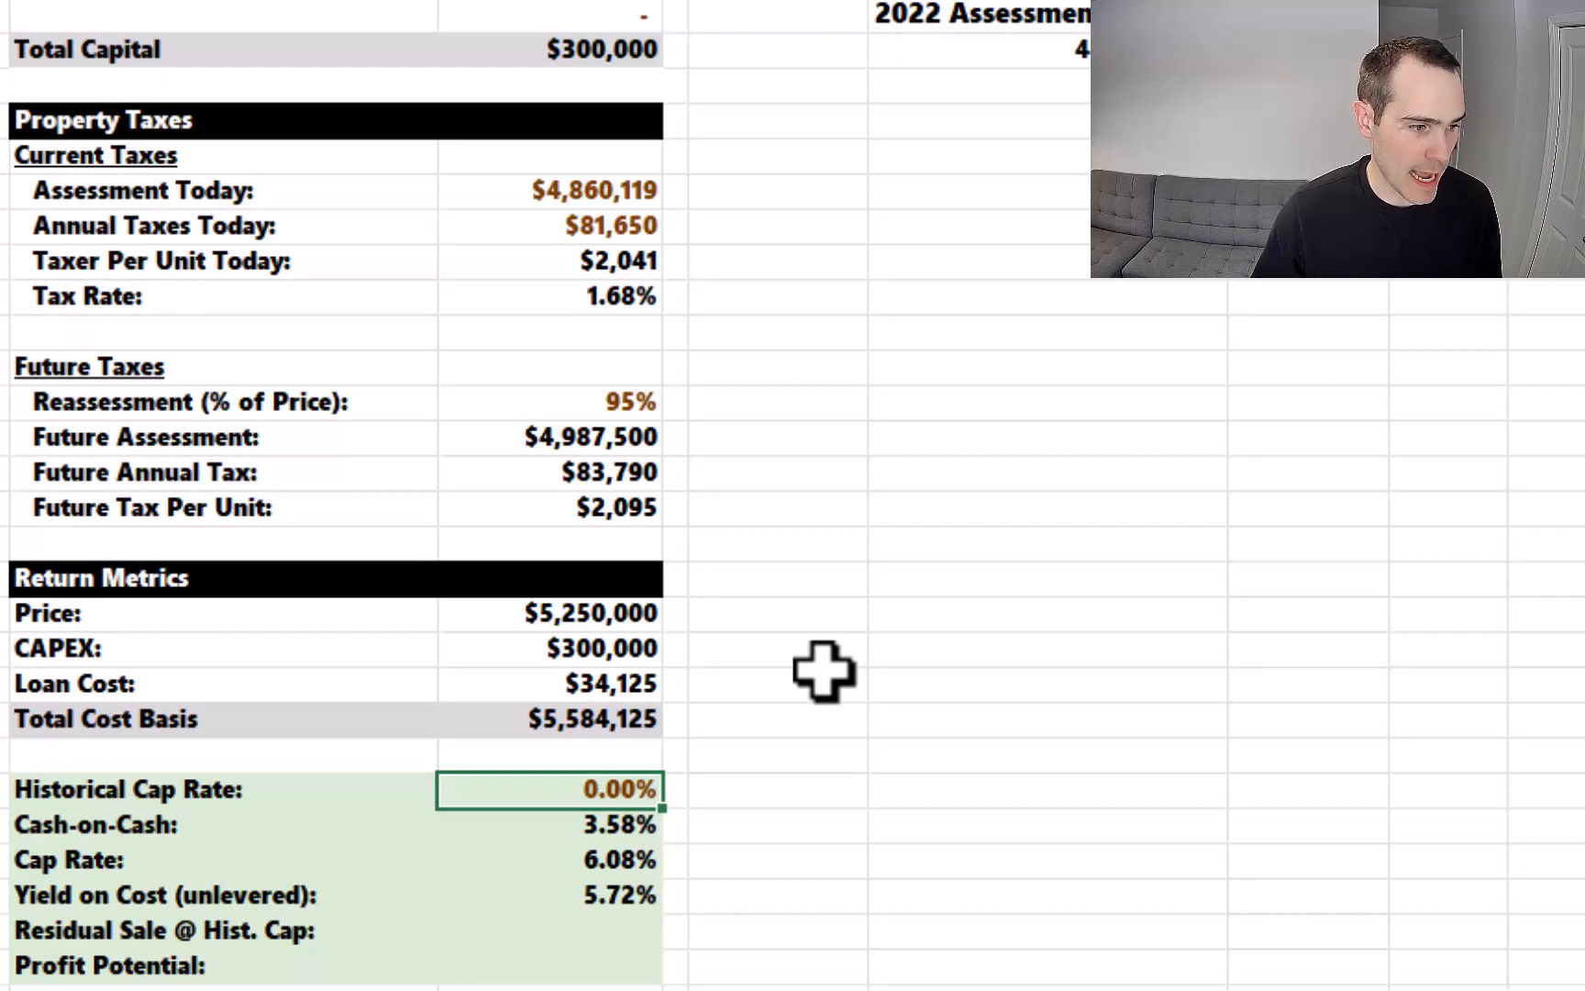
text(5.5%)
key(Return)
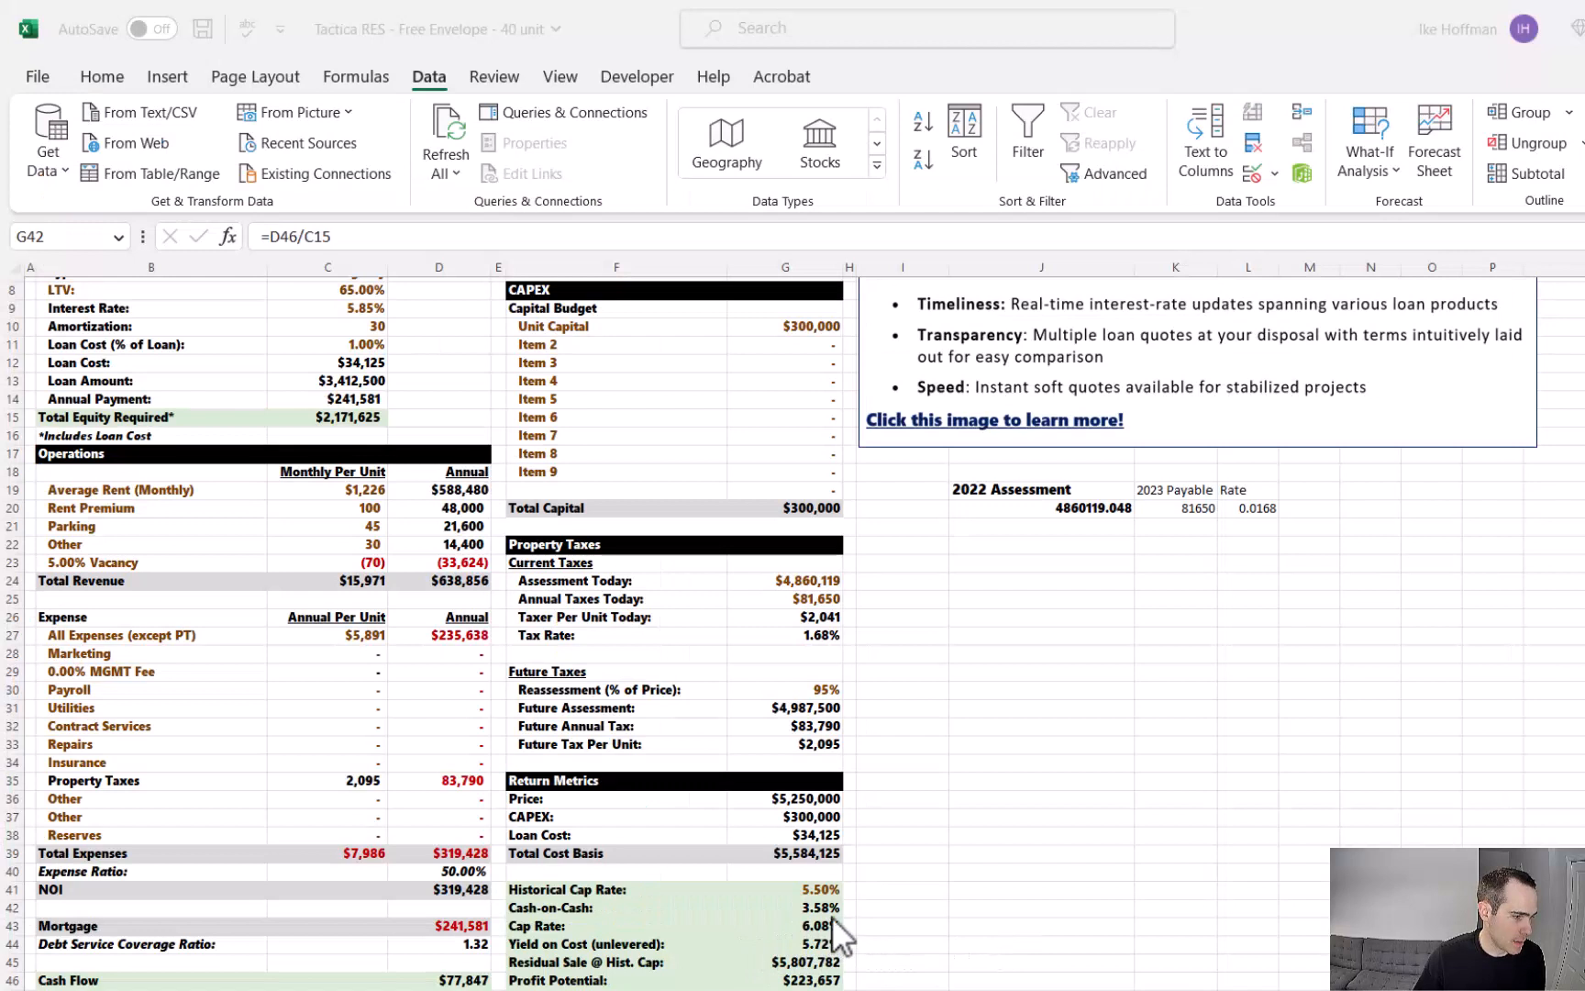
Examine the Cash-on-Cash, Cap Rate and unlevered Yield on Cost figures in Return Metrics.
click(832, 917)
click(823, 928)
drag(740, 931, 722, 930)
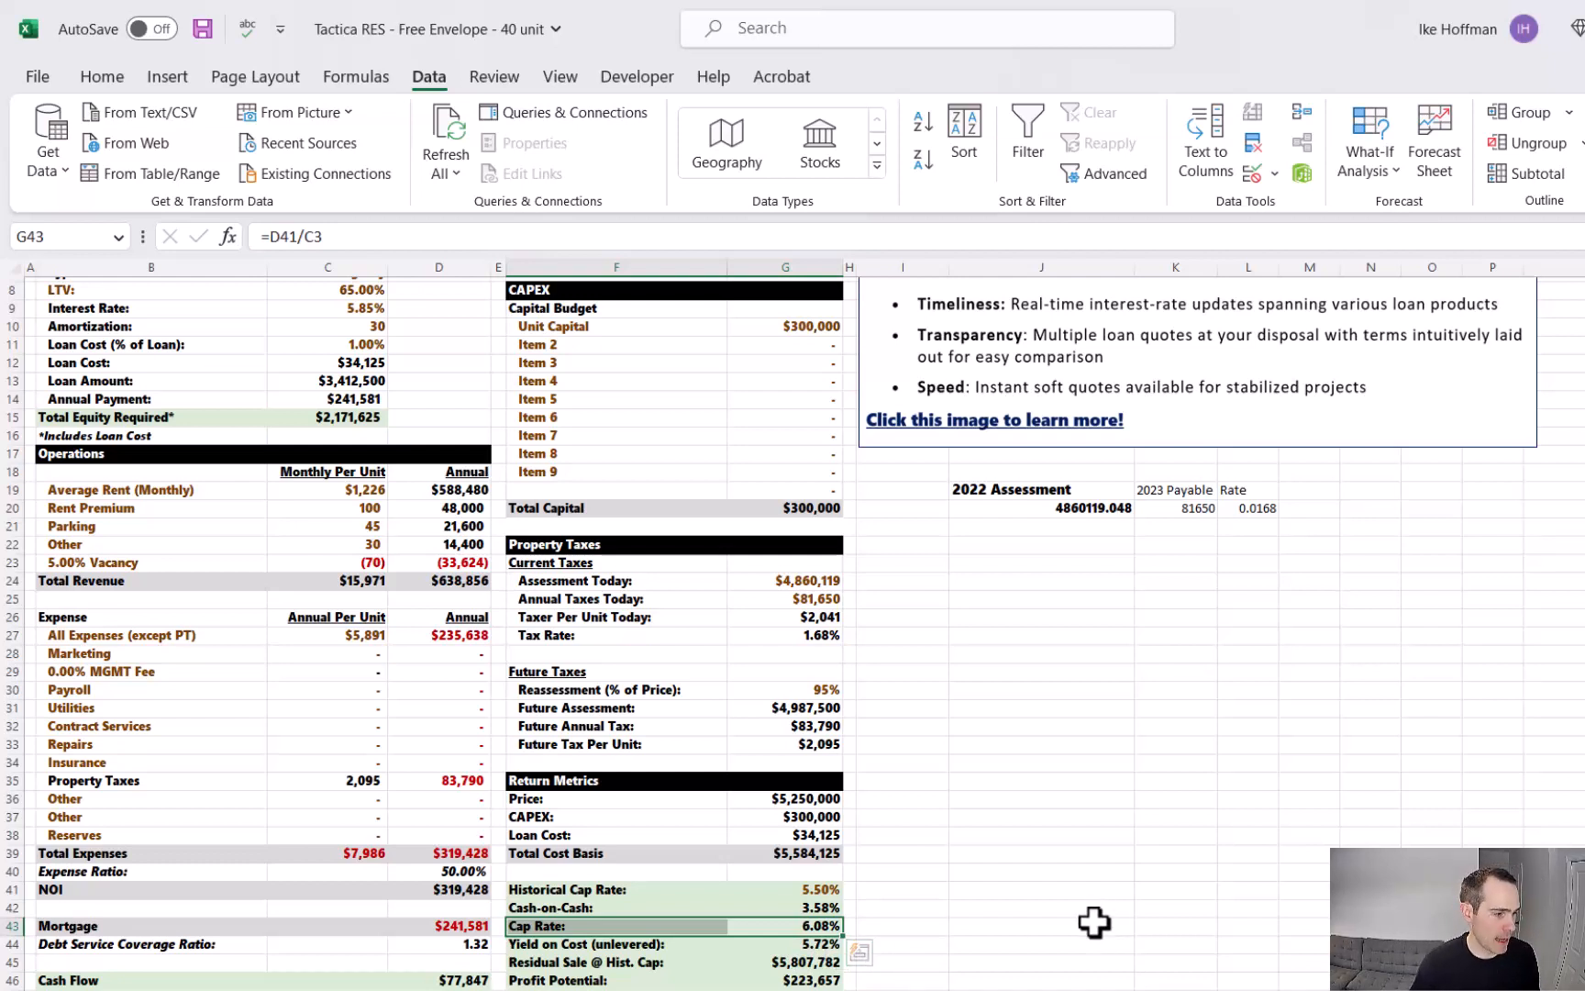
click(757, 944)
scroll(736, 962, up, 1)
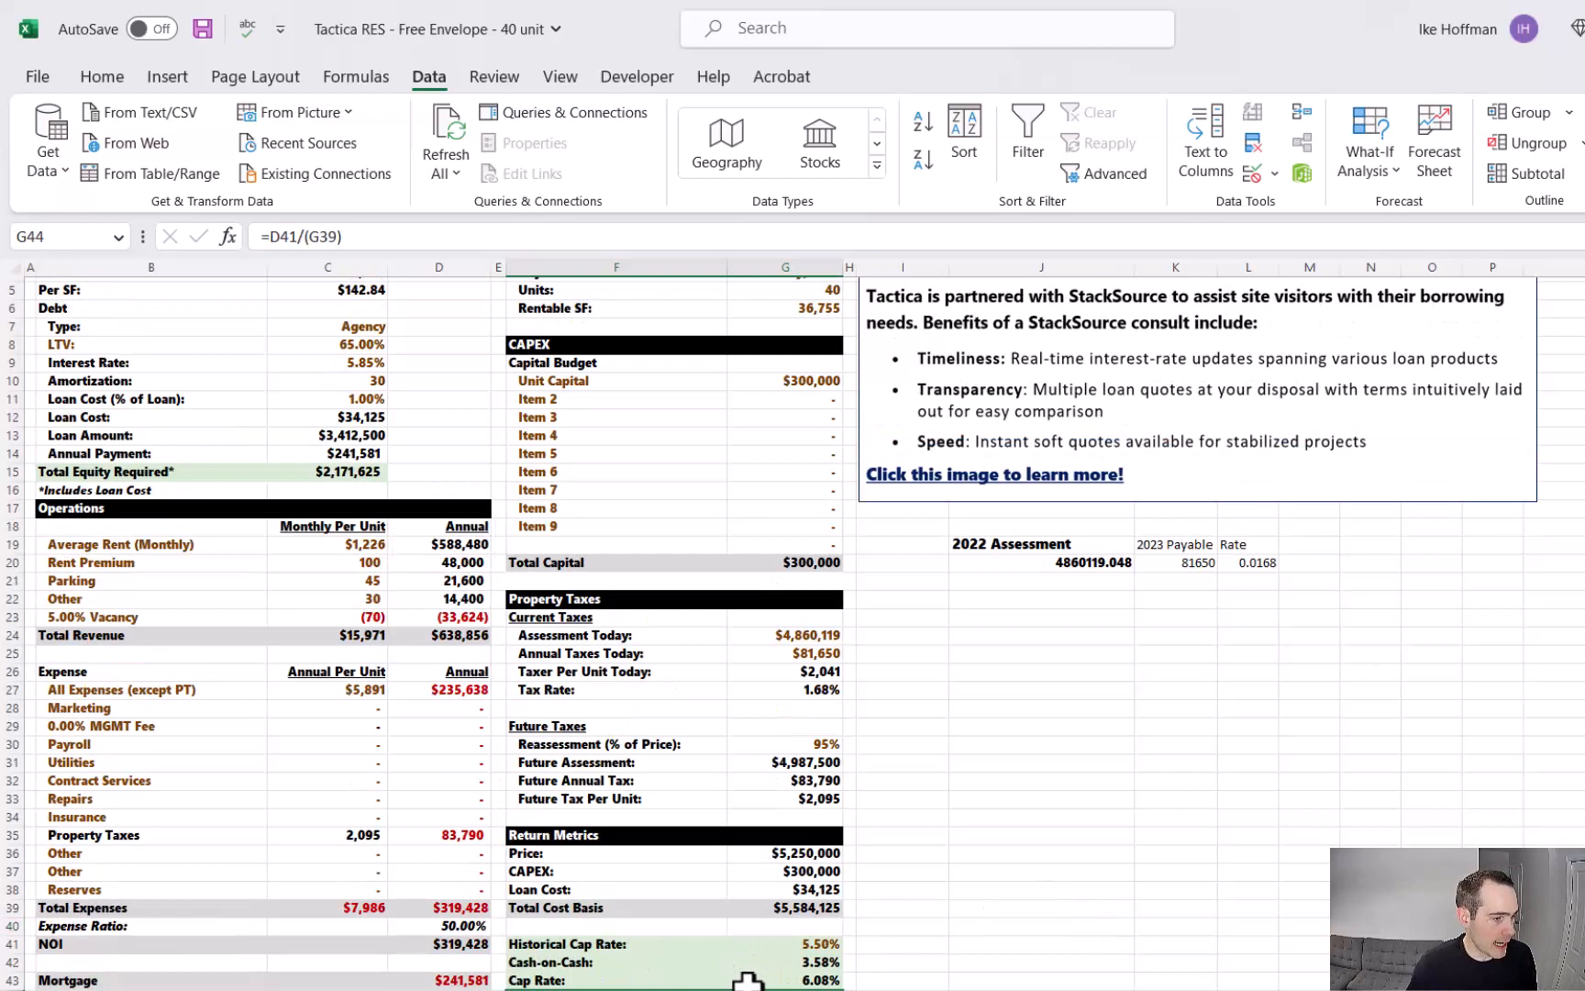
scroll(748, 980, down, 1)
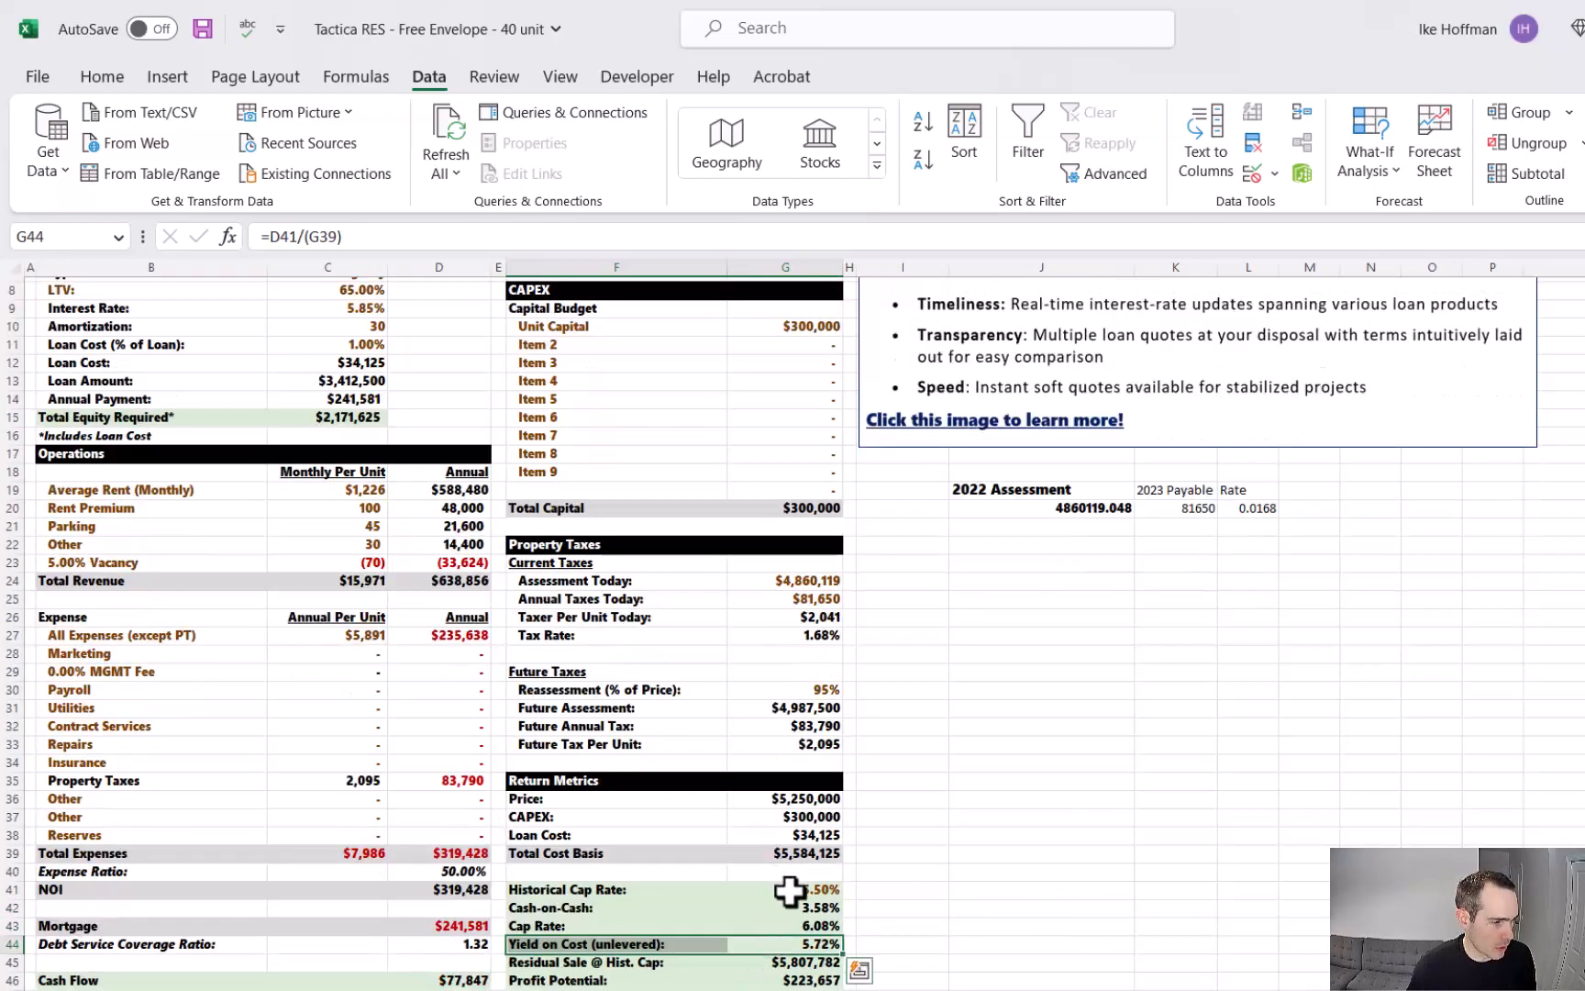